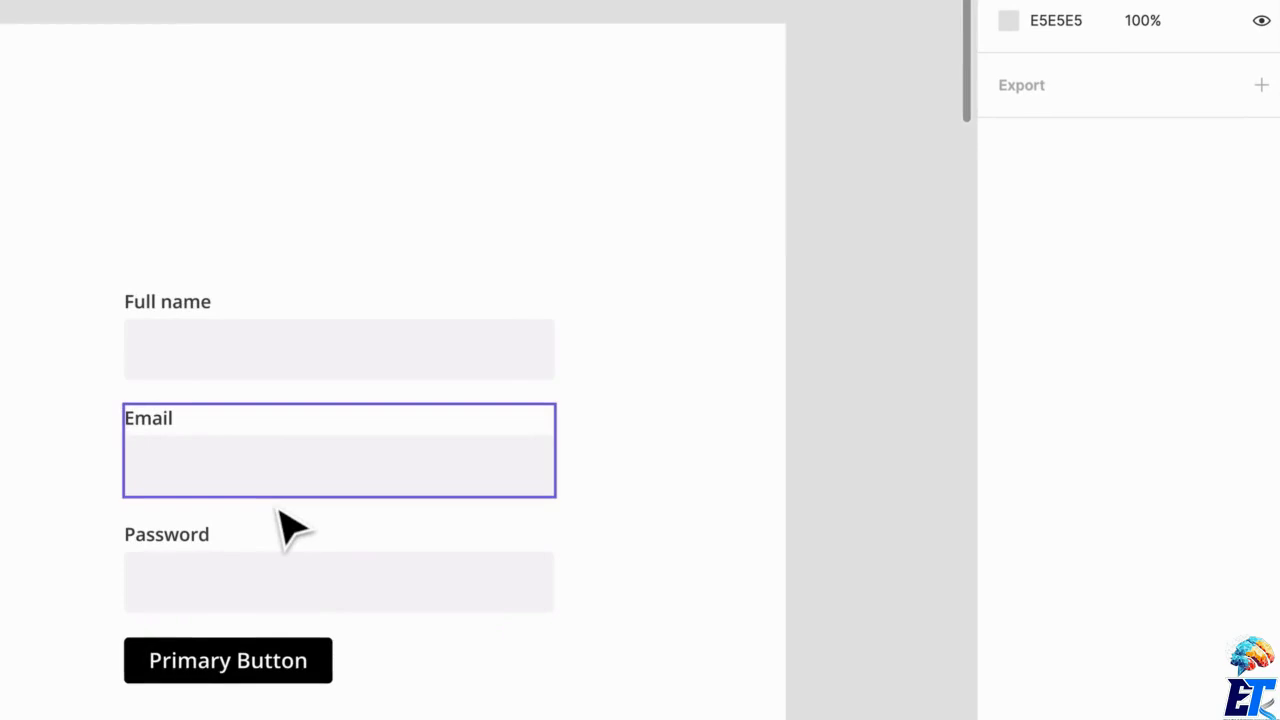
Increase the Primary Button's height to 40 to match the Password input
double_click(414, 614)
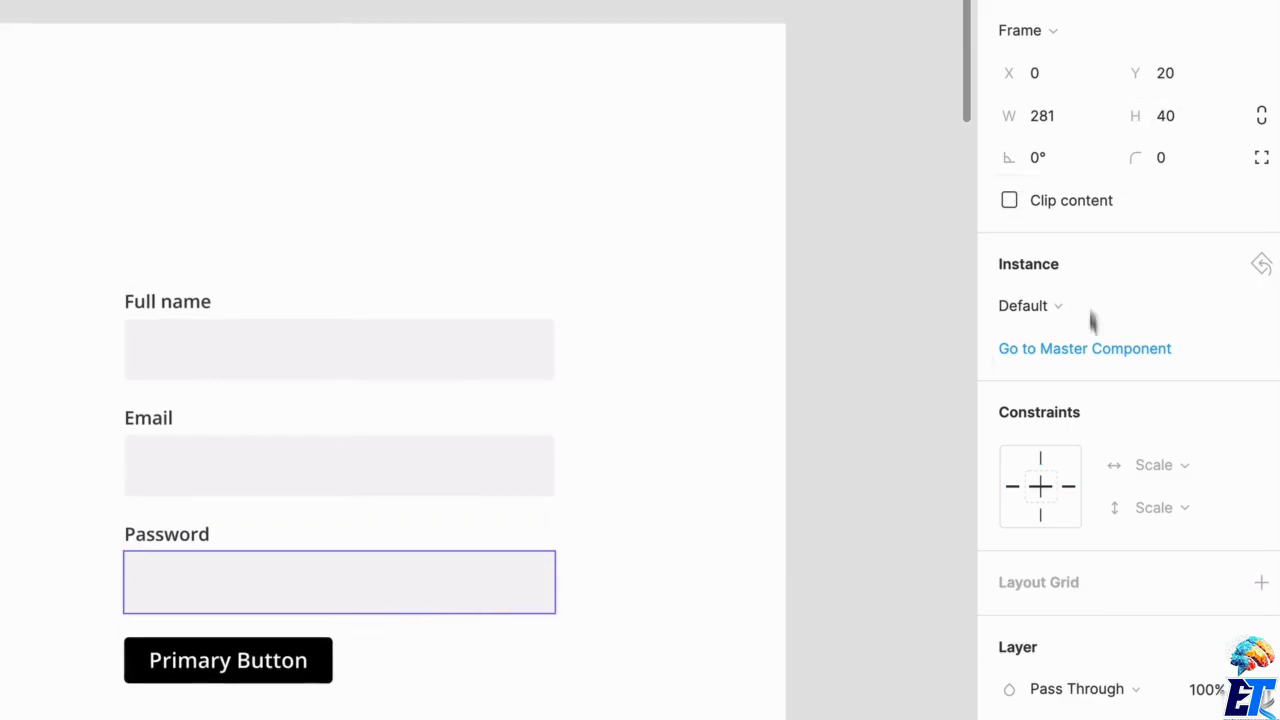
click(272, 680)
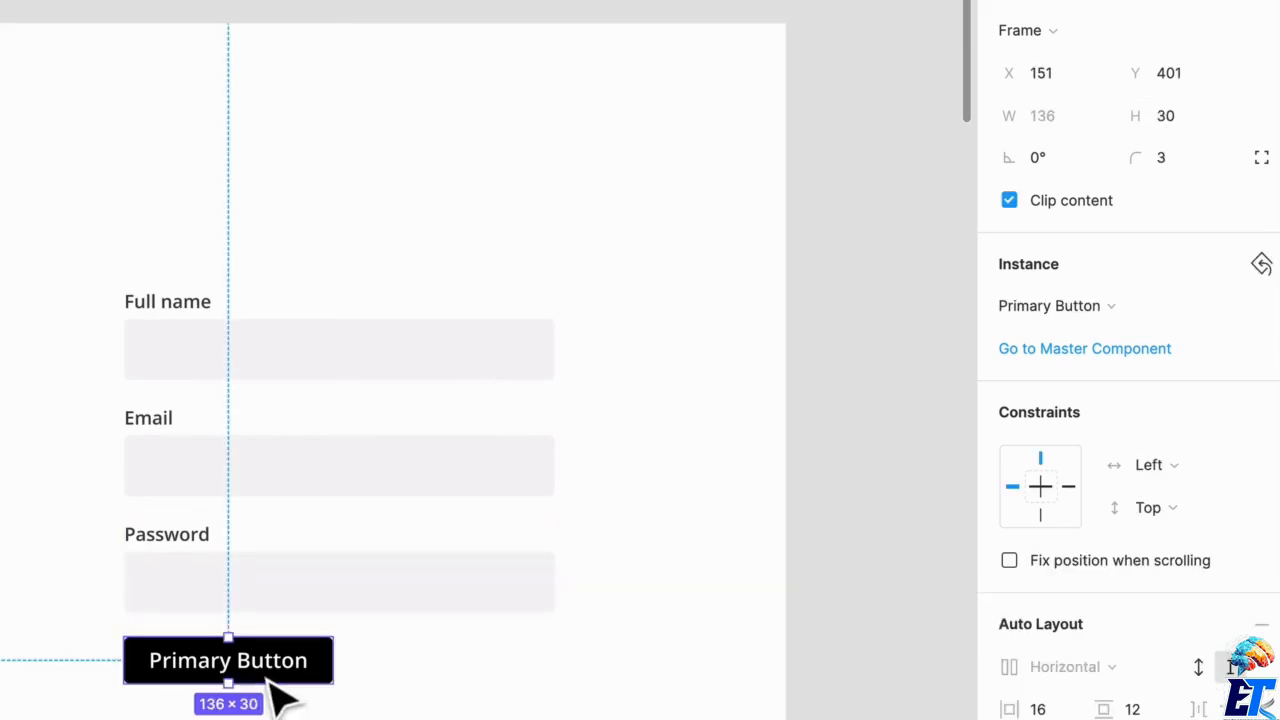
click(129, 118)
scroll(129, 120, down, 5)
scroll(100, 112, left, 2)
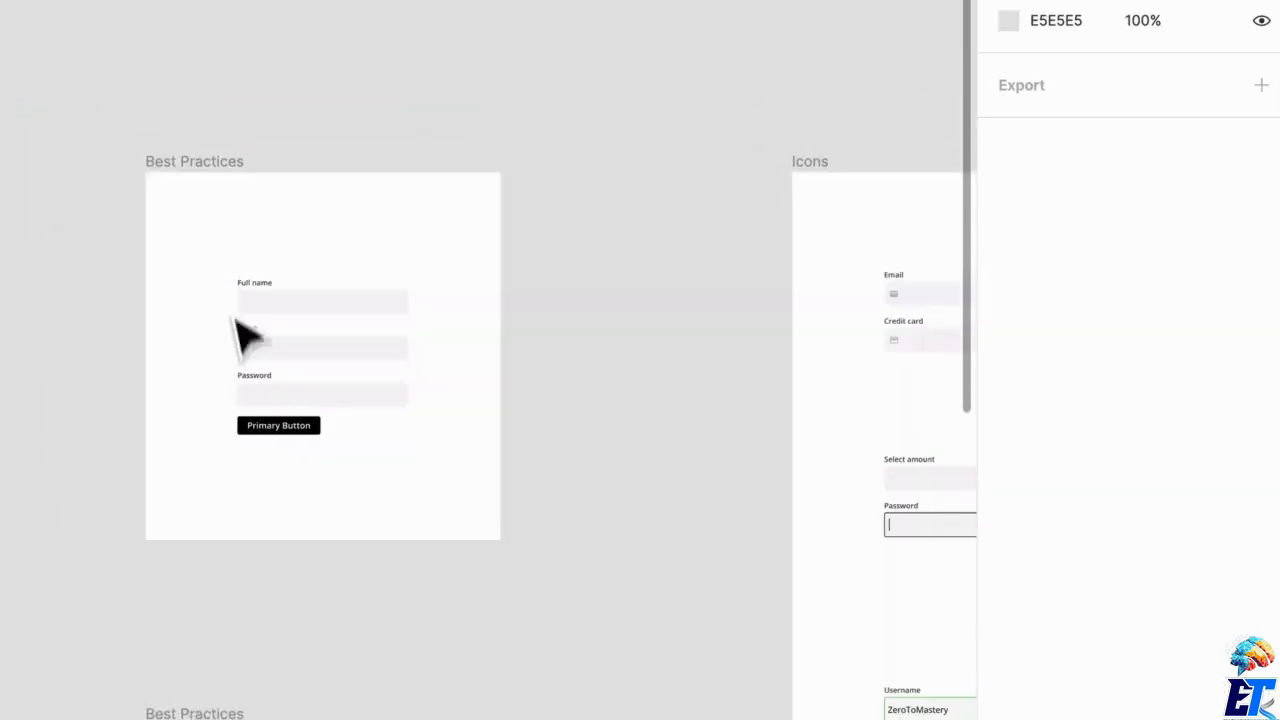
scroll(280, 432, up, 8)
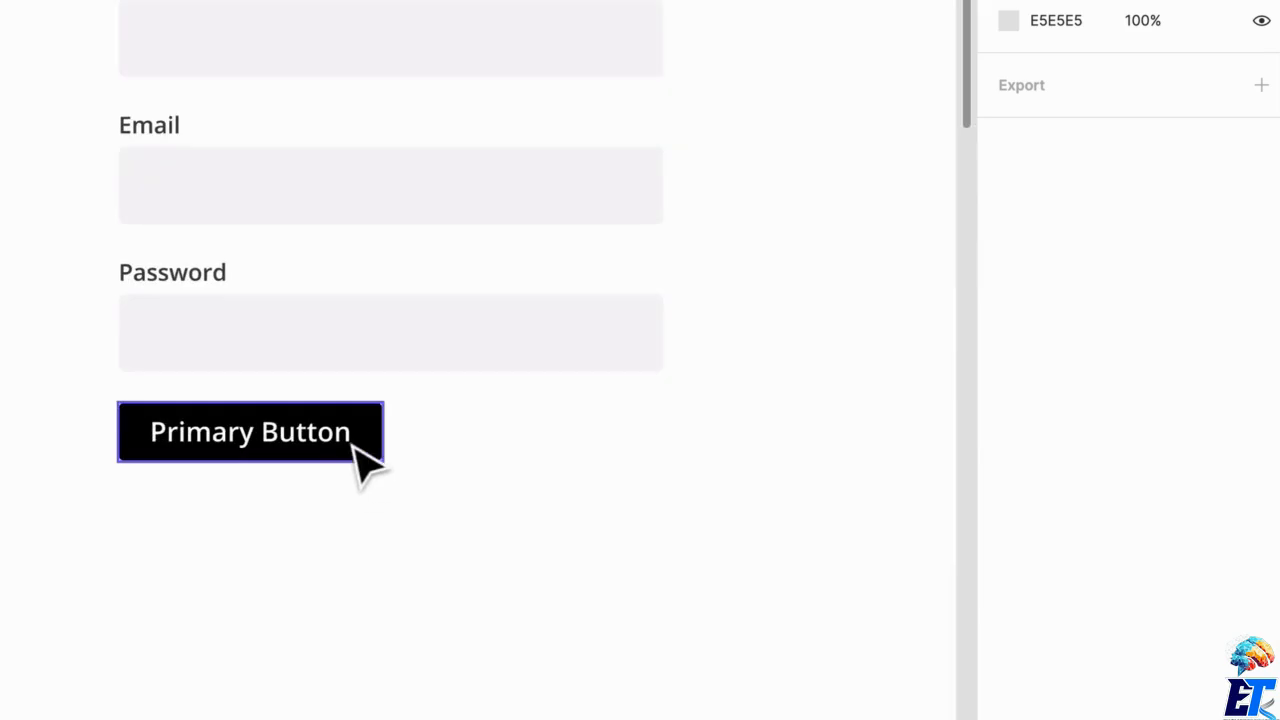
click(362, 455)
drag(268, 488, 268, 504)
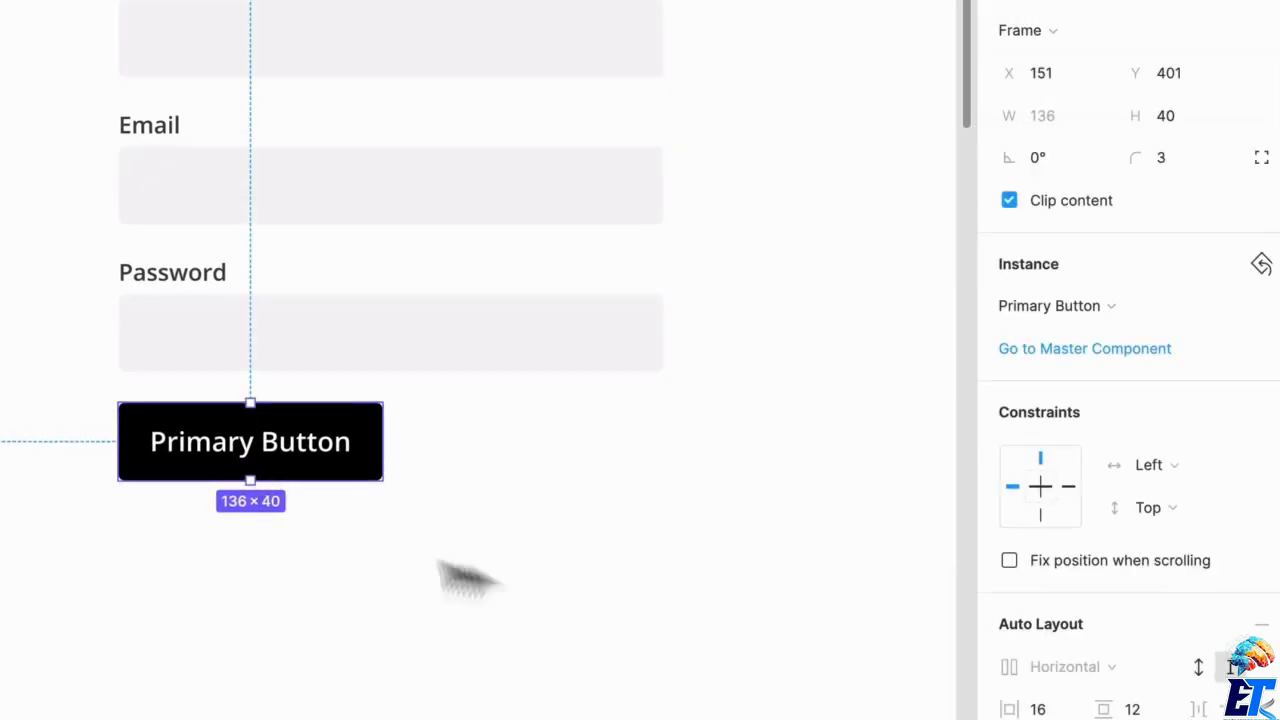
click(545, 588)
scroll(506, 400, down, 2)
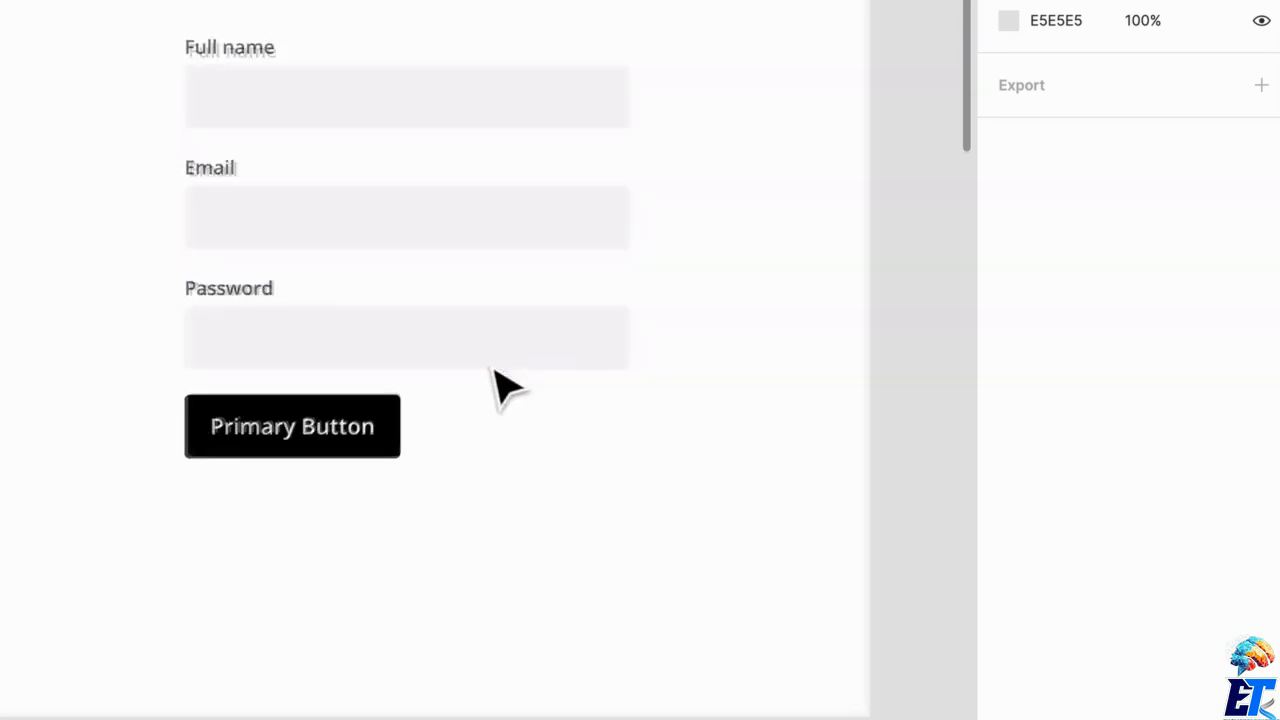
Undo and reapply the Primary Button's height change to compare the two versions
scroll(757, 523, up, 3)
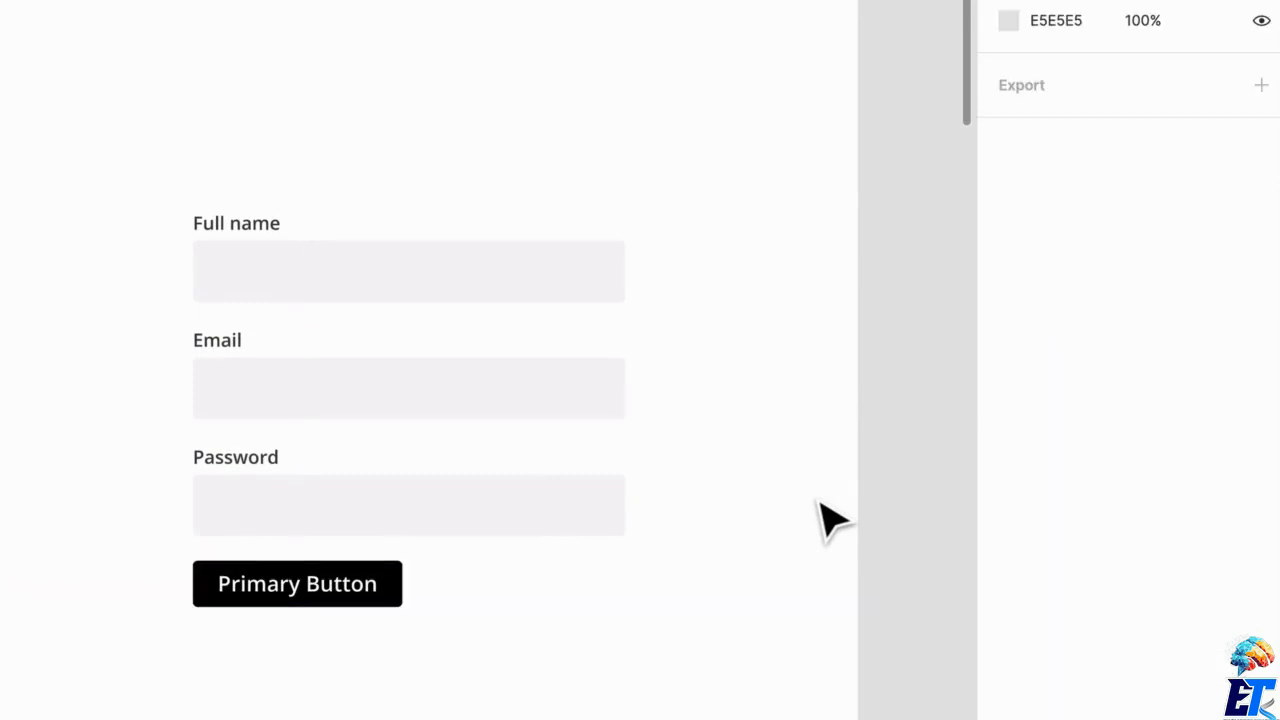
key(ctrl+z)
key(Escape)
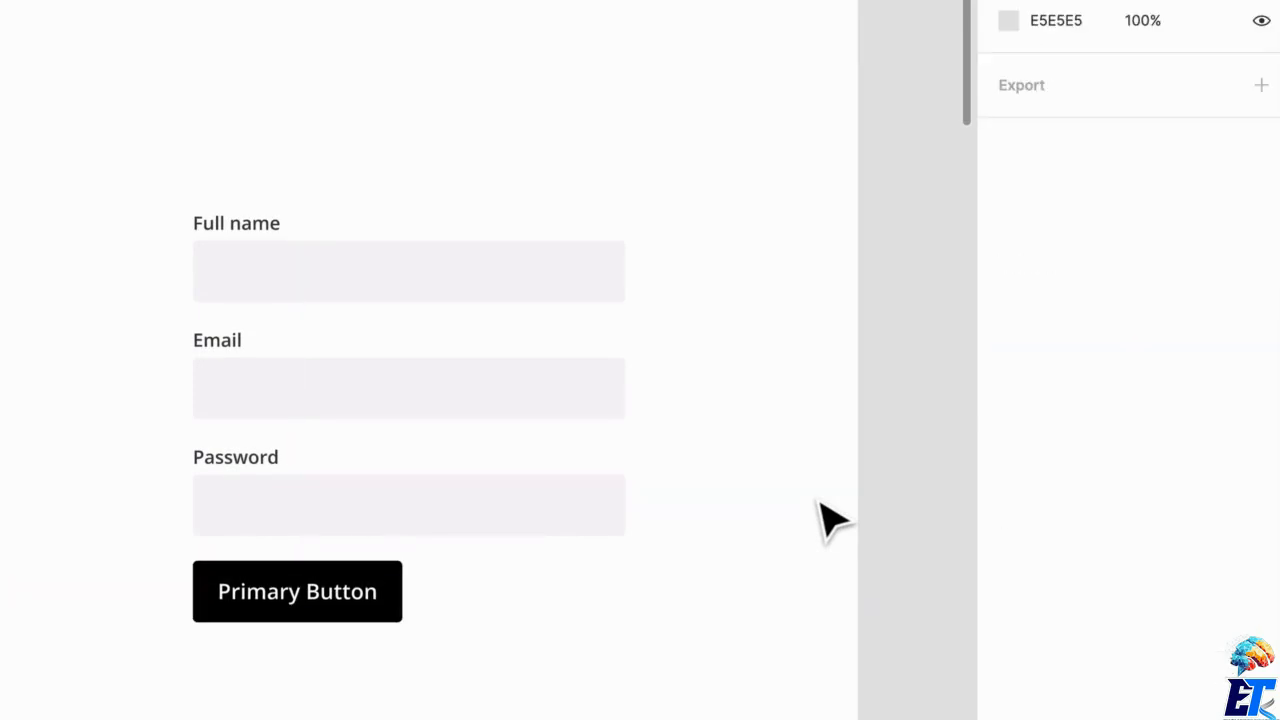
drag(400, 591, 371, 623)
click(586, 640)
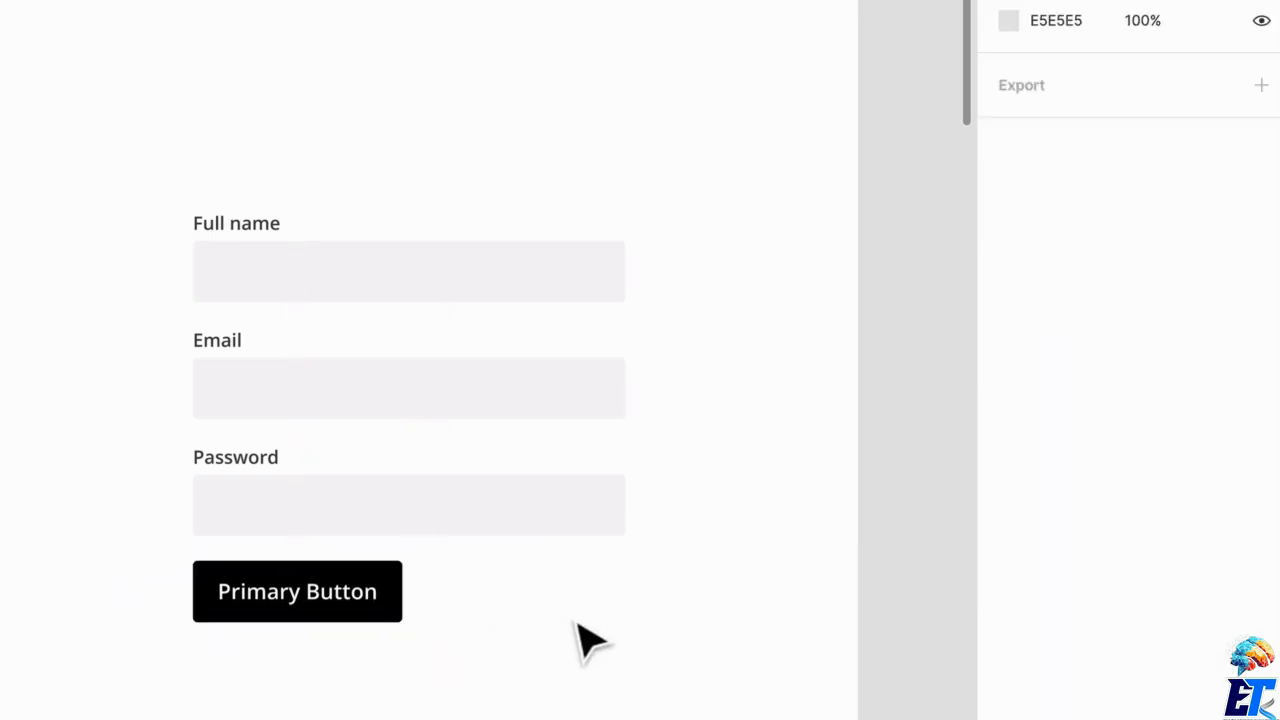
Move the Primary Button down 10 px to Y 411, widening the gap below the Password field
click(383, 618)
key(shift+Down)
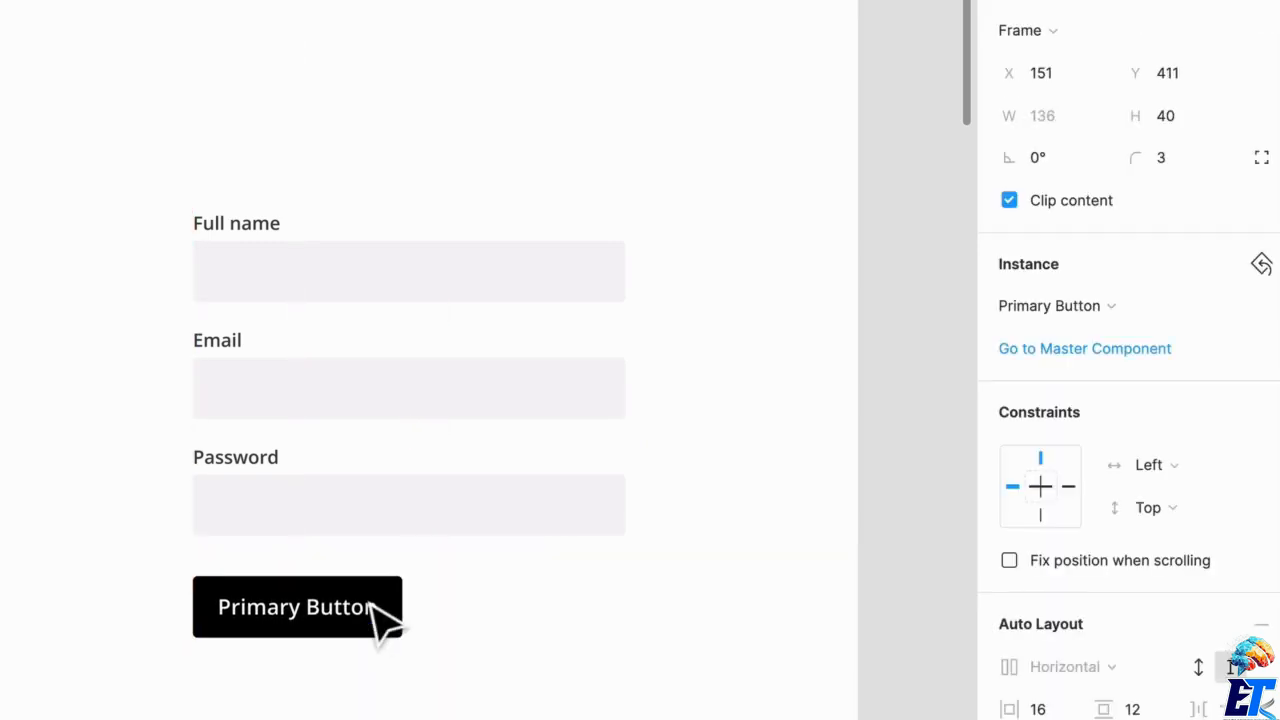
click(500, 636)
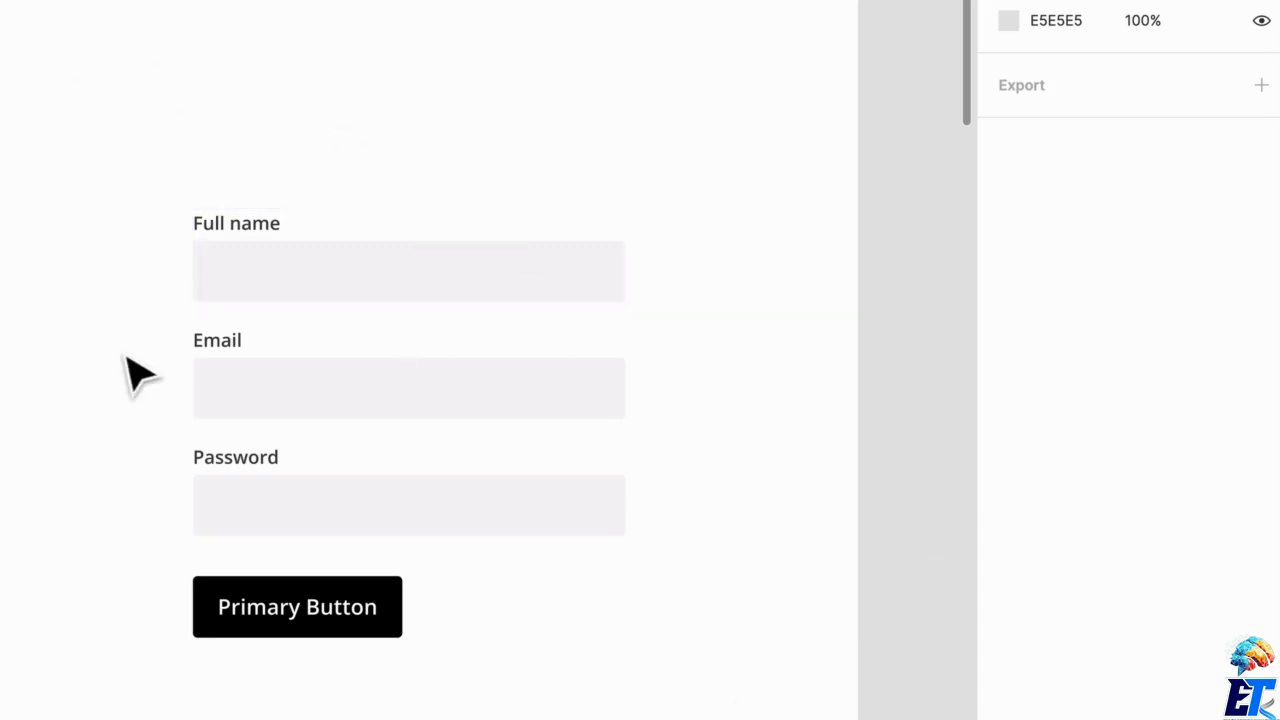
In the credit card form, shorten the Expiration date field from its right edge to free room beside it
scroll(140, 375, down, 15)
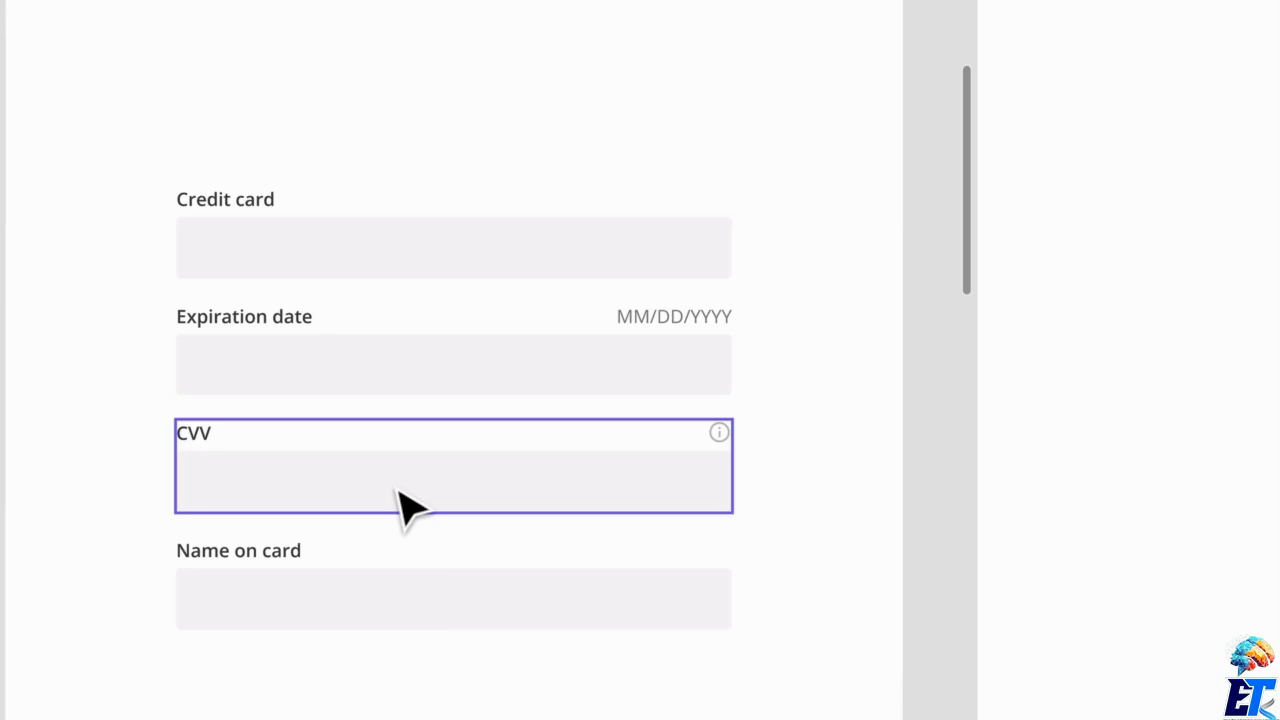
click(531, 378)
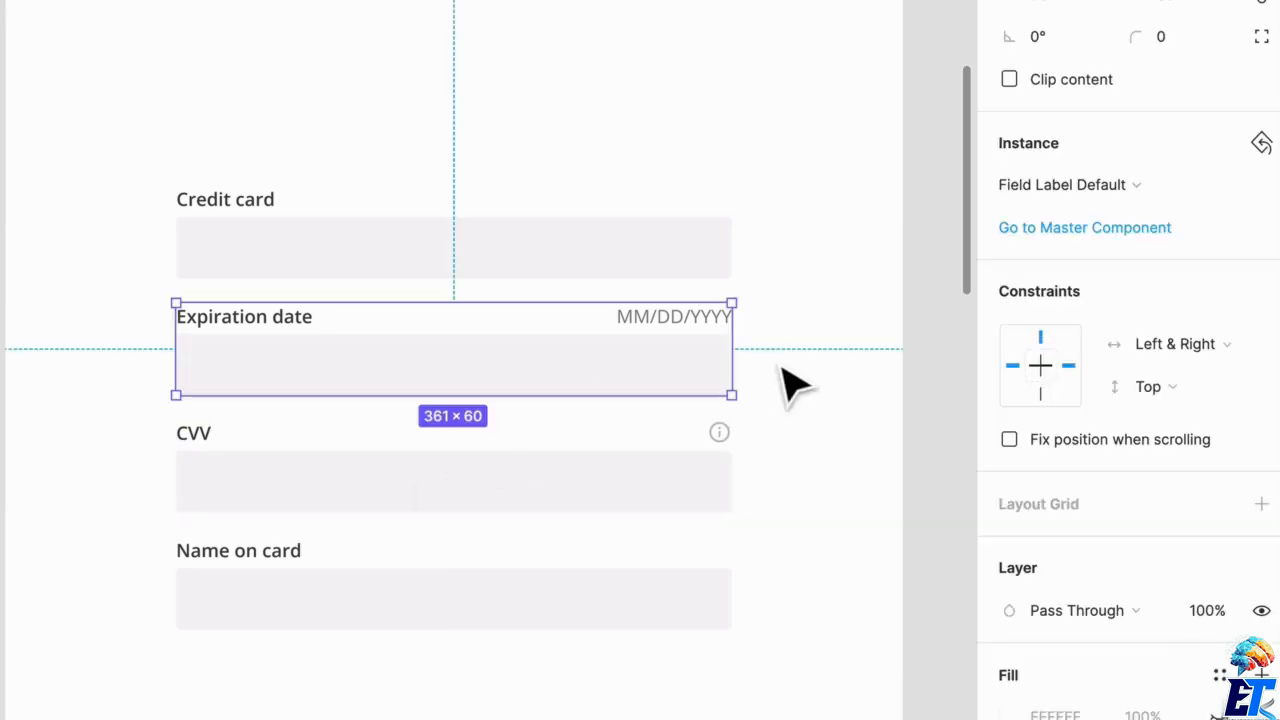
drag(732, 377, 543, 371)
Place the CVV field, narrowed to 110, on the Expiration date row and widen Expiration date to 251 to meet it
click(190, 495)
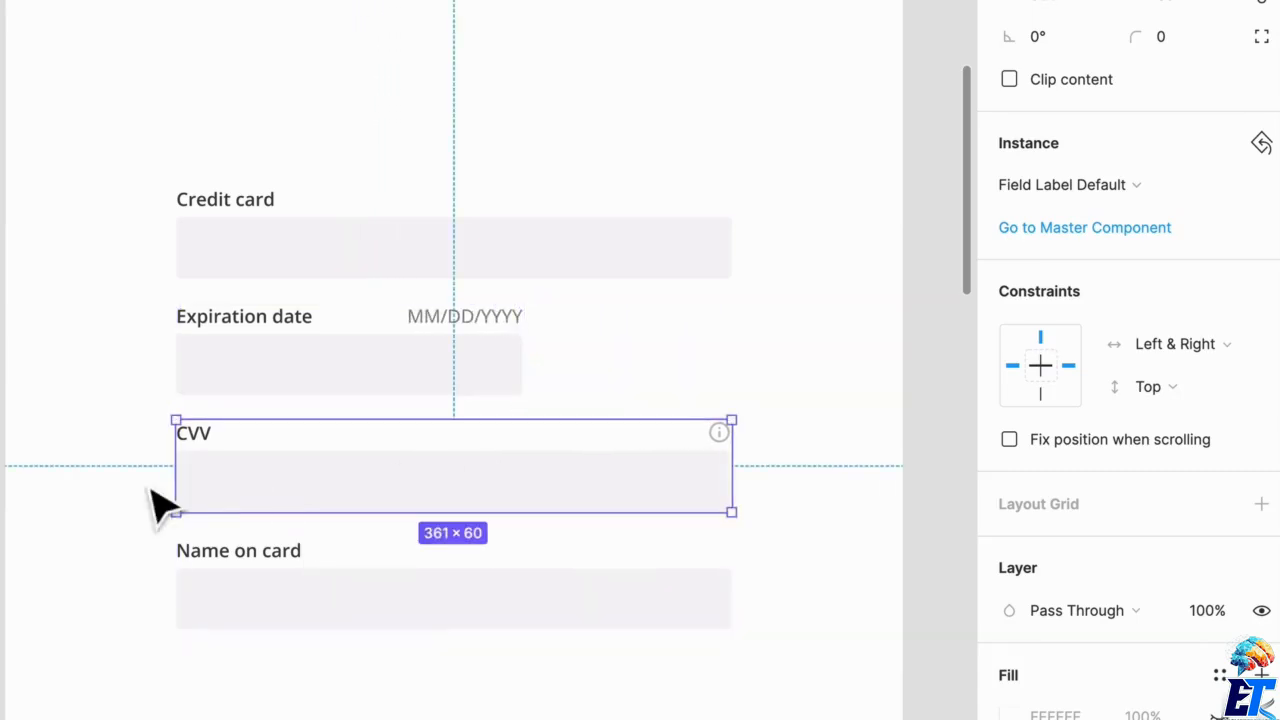
drag(198, 489, 639, 382)
click(425, 374)
drag(530, 371, 579, 371)
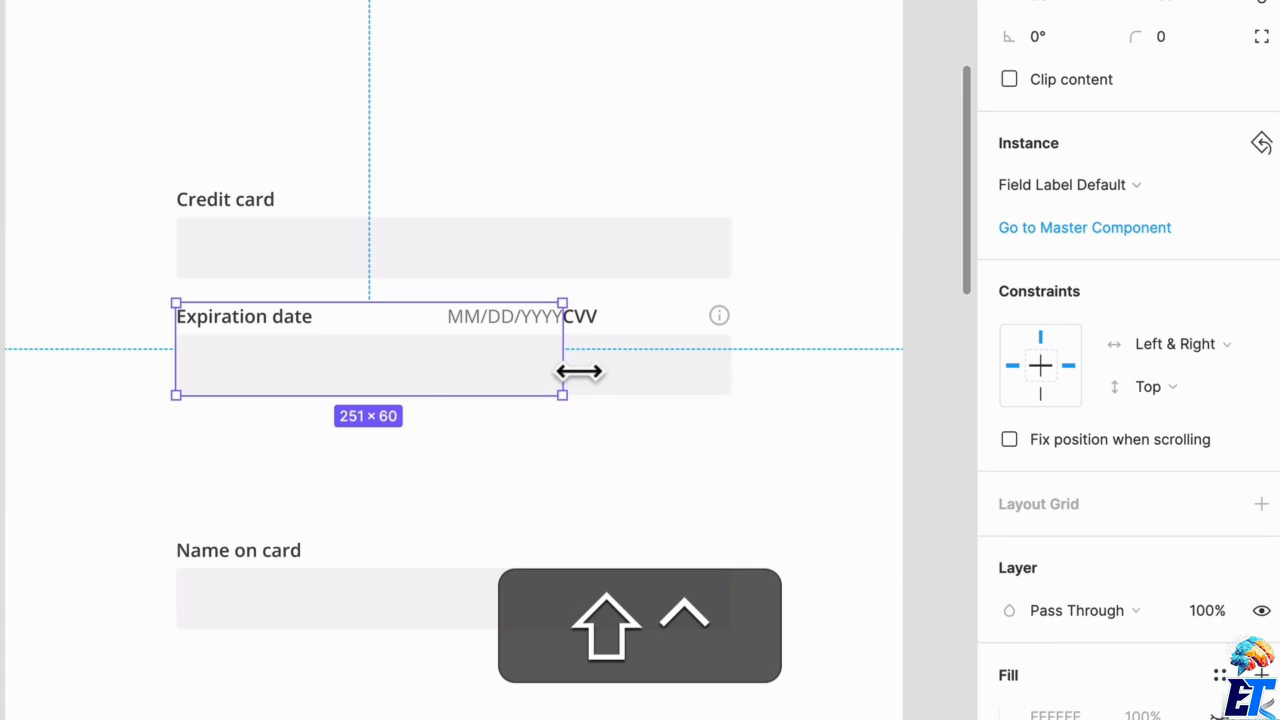
Try narrowing the Expiration date field with the 10 px big nudge
key(ctrl+shift+Left)
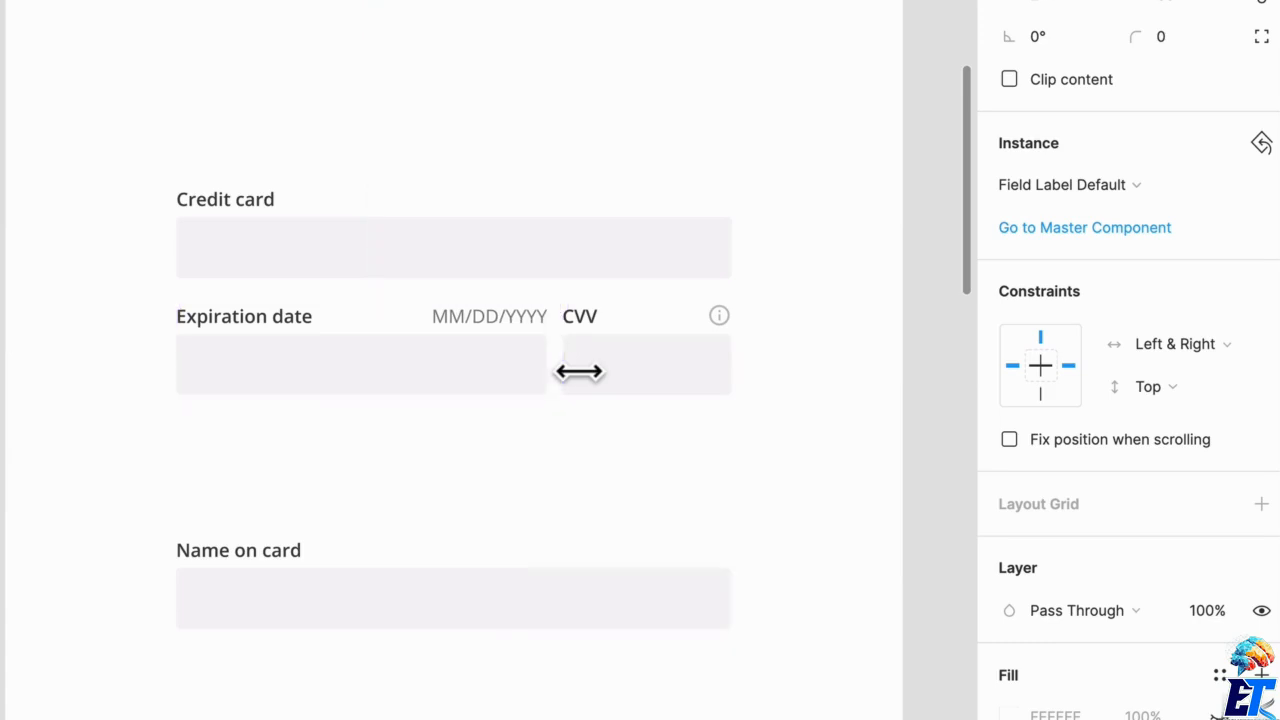
key(ctrl+shift+Right)
key(ctrl+shift+Left)
key(ctrl+shift+Right)
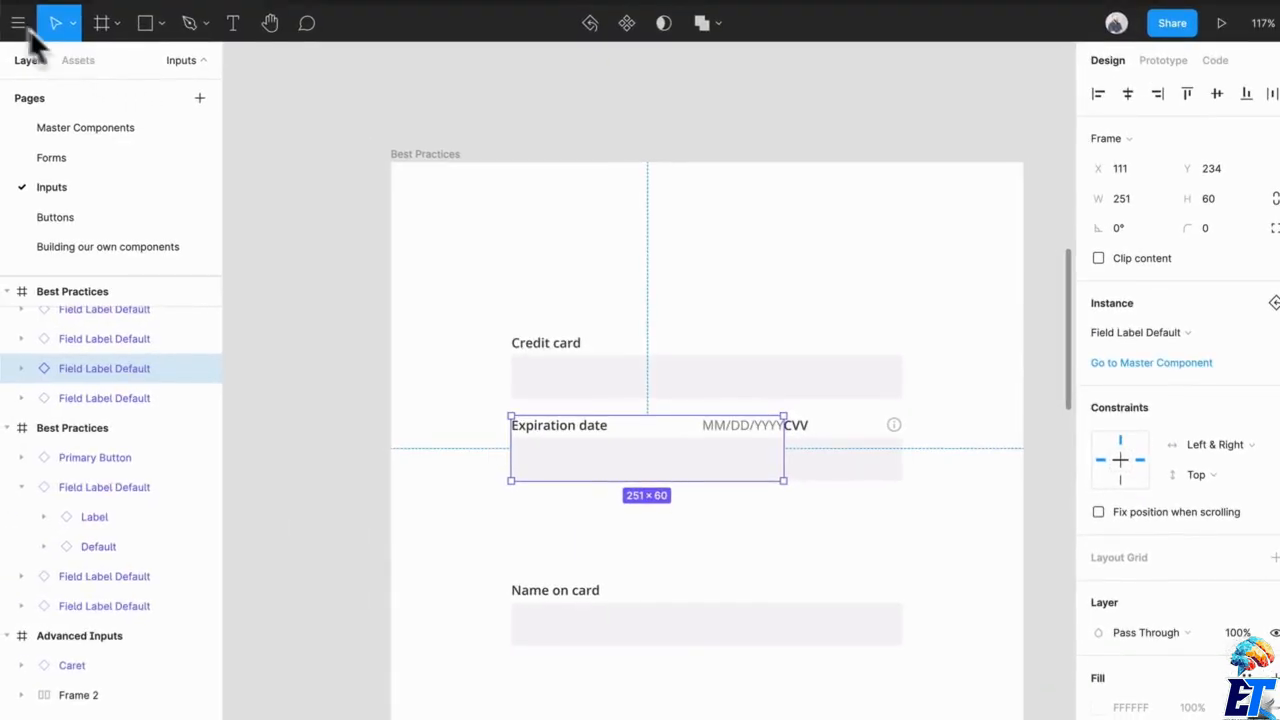
Set the big nudge amount to 4 in the preferences
click(18, 22)
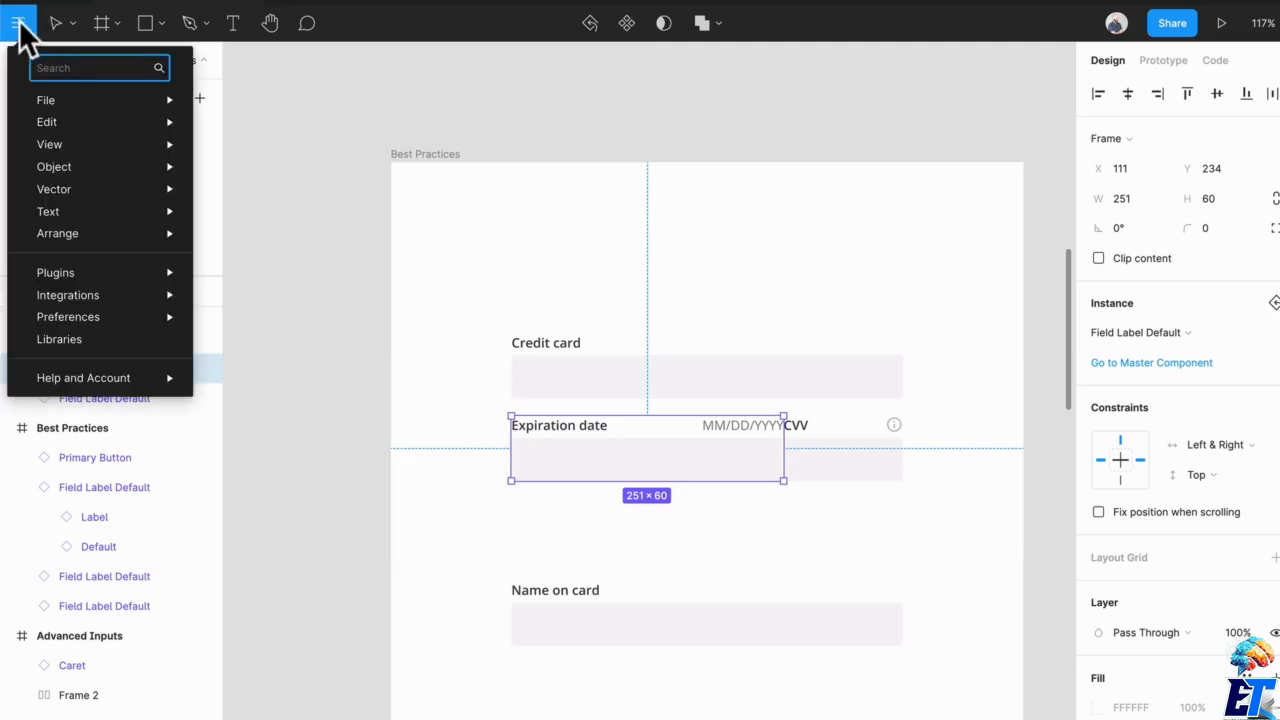
mouse_move(90, 317)
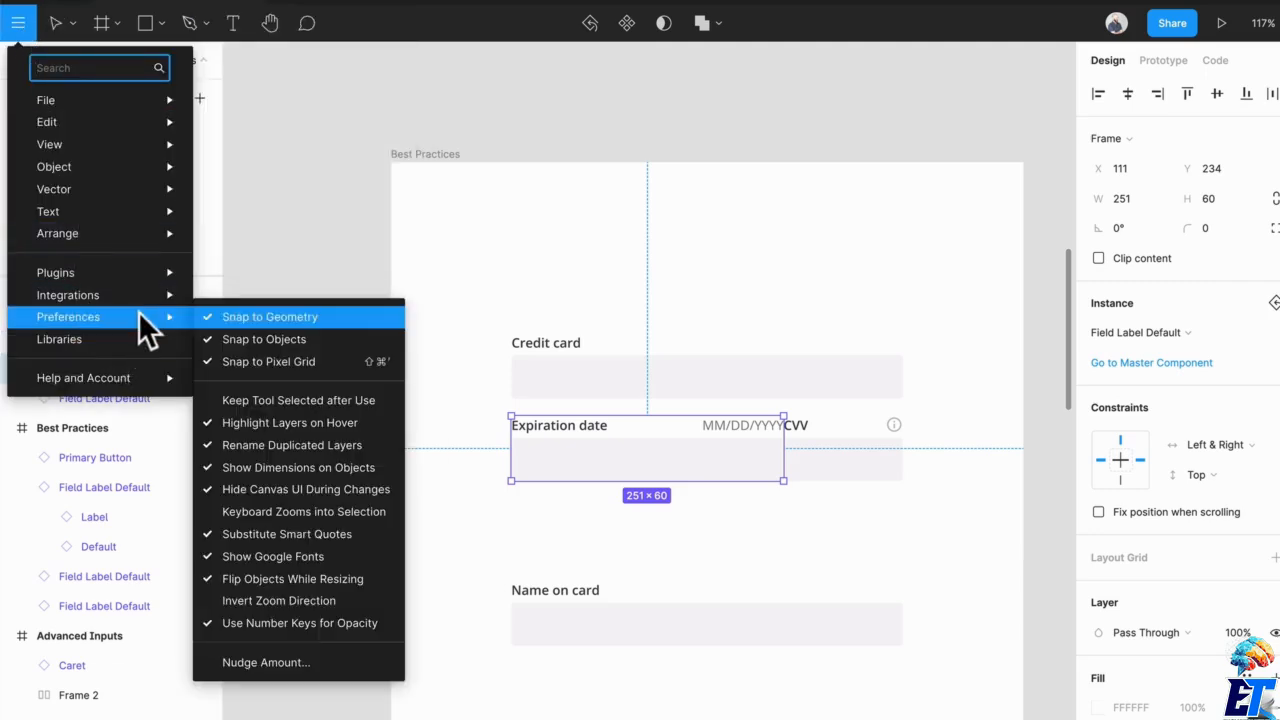
click(296, 664)
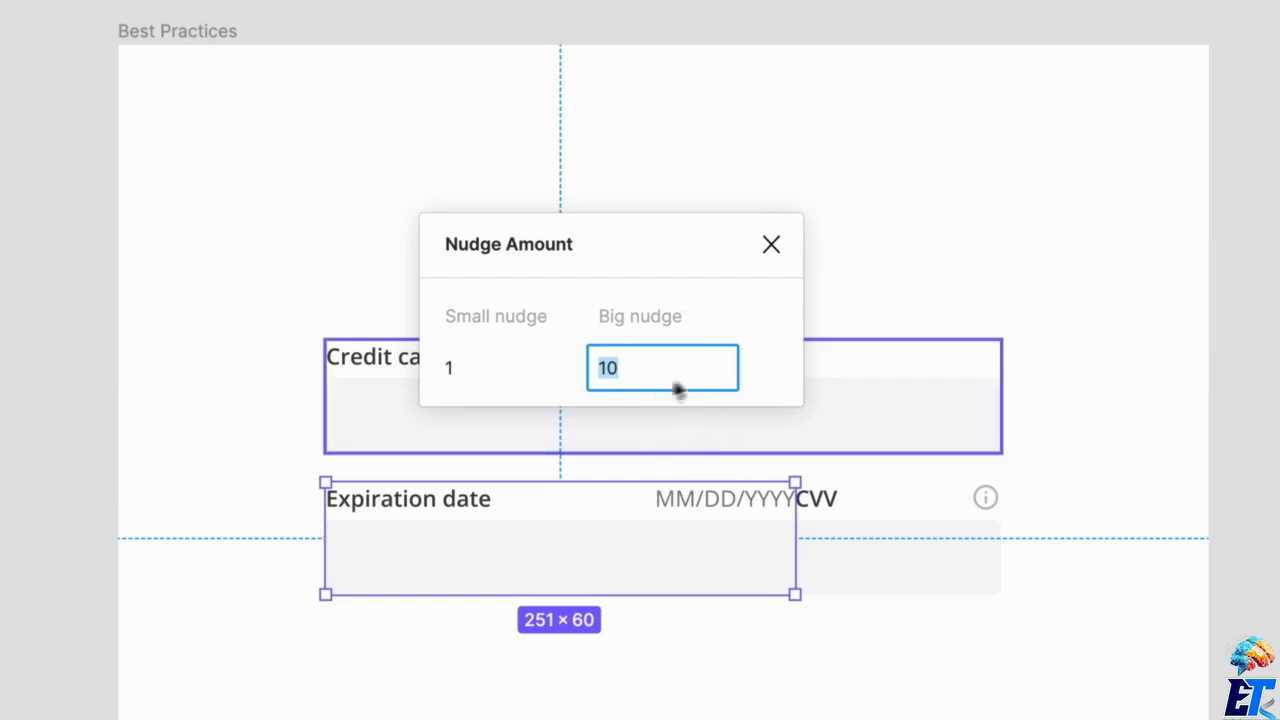
drag(662, 371, 534, 366)
text(4)
key(Return)
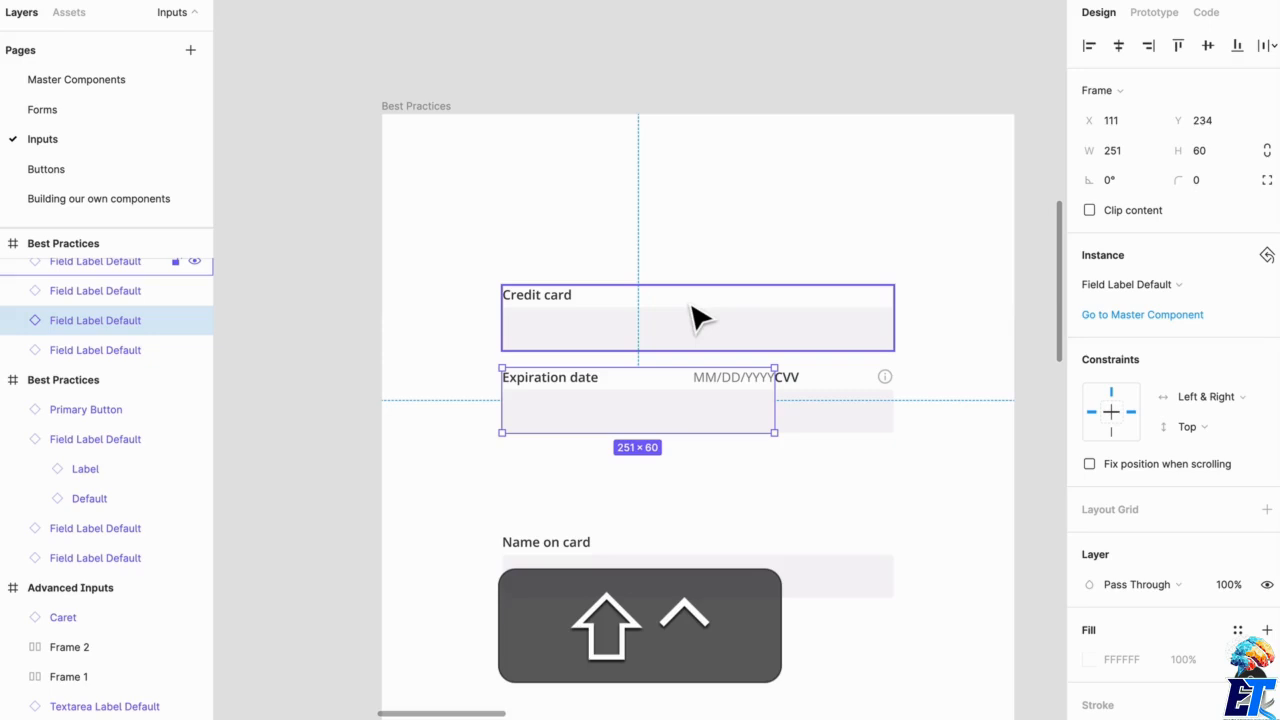
Narrow the Expiration date field in 4 px nudges to a width of 235, leaving a gap before CVV
key(ctrl+shift+Left)
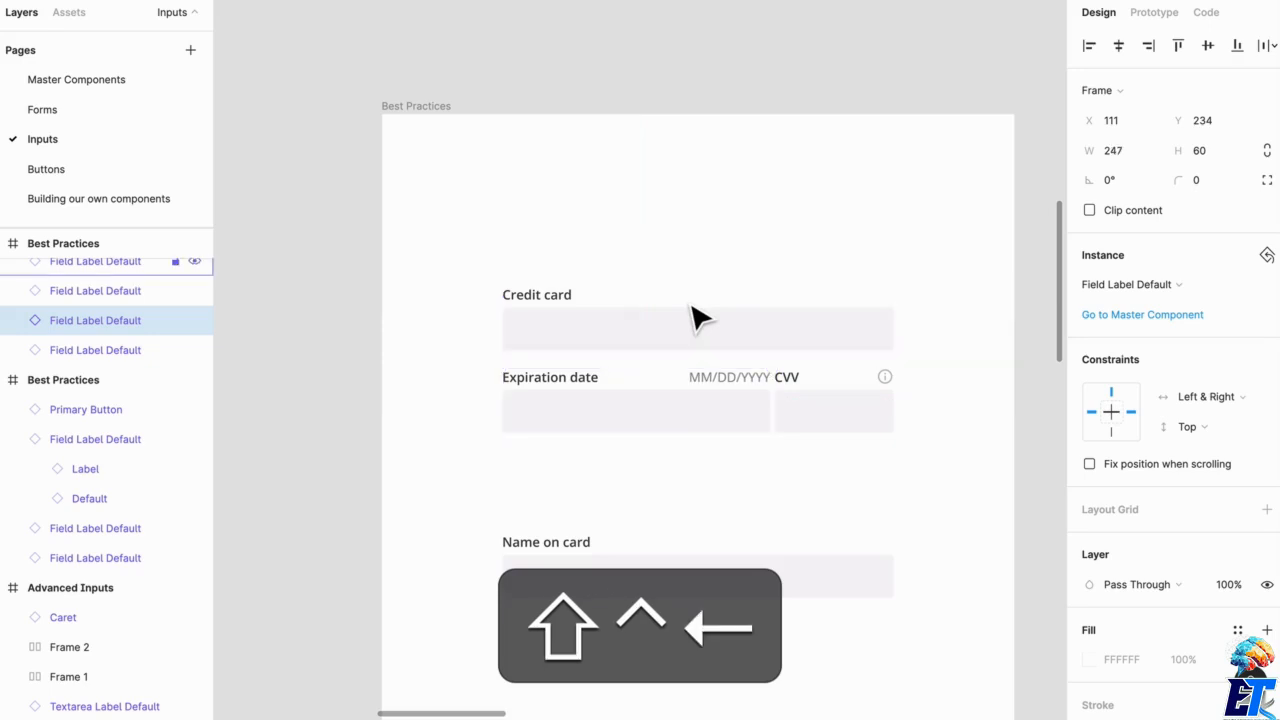
key(ctrl+shift+Left)
key(ctrl+shift+Left)
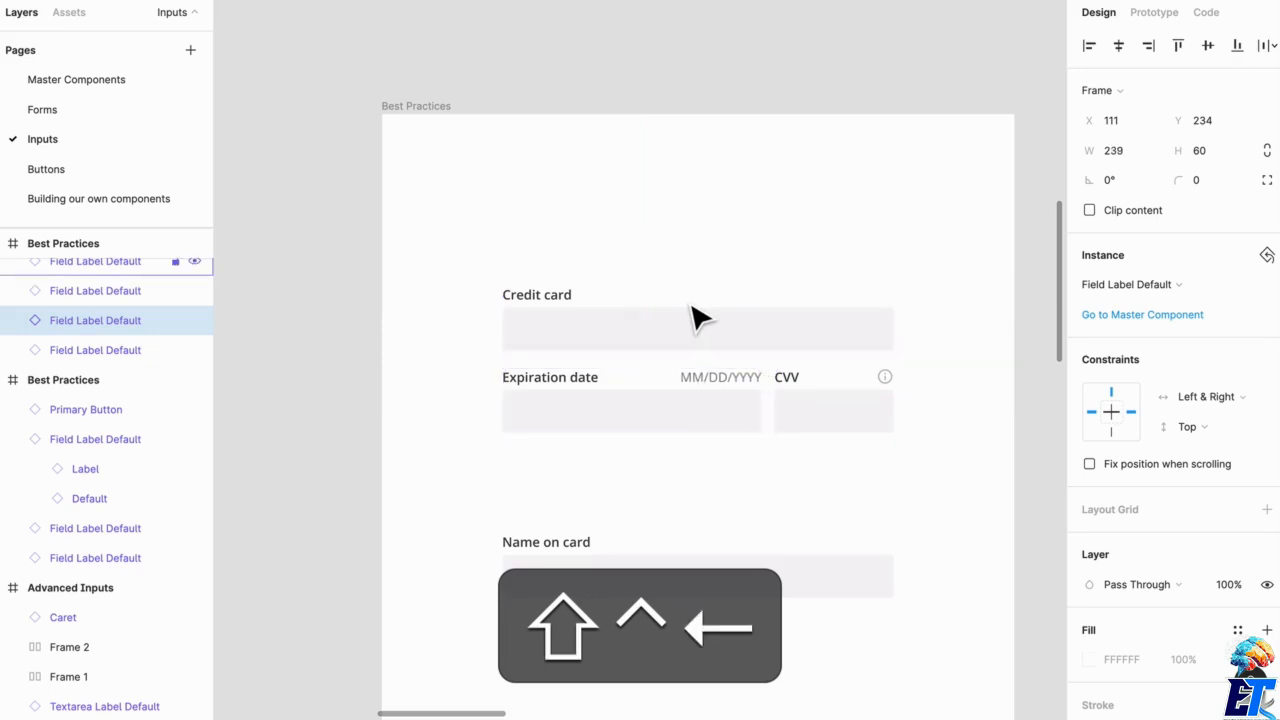
key(ctrl+shift+Left)
click(860, 490)
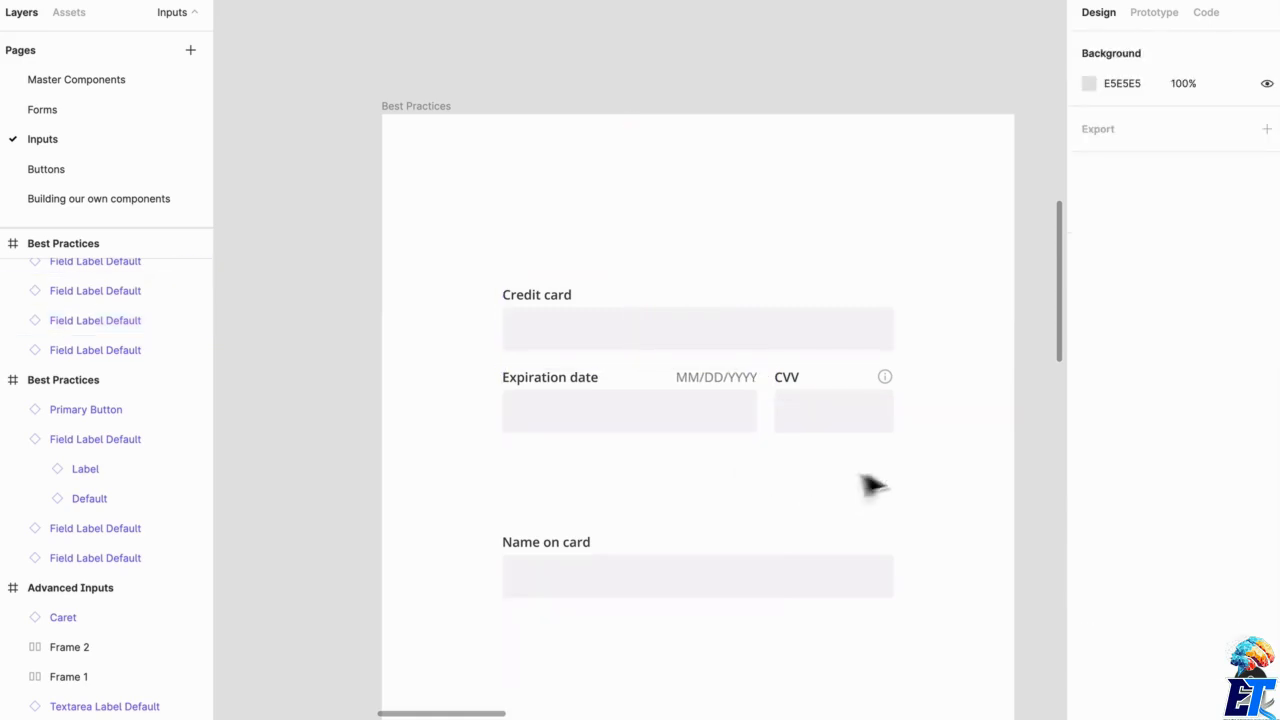
Move the Name on card field up to Y 310, spaced 16 px below the Expiration date row
drag(811, 620, 823, 537)
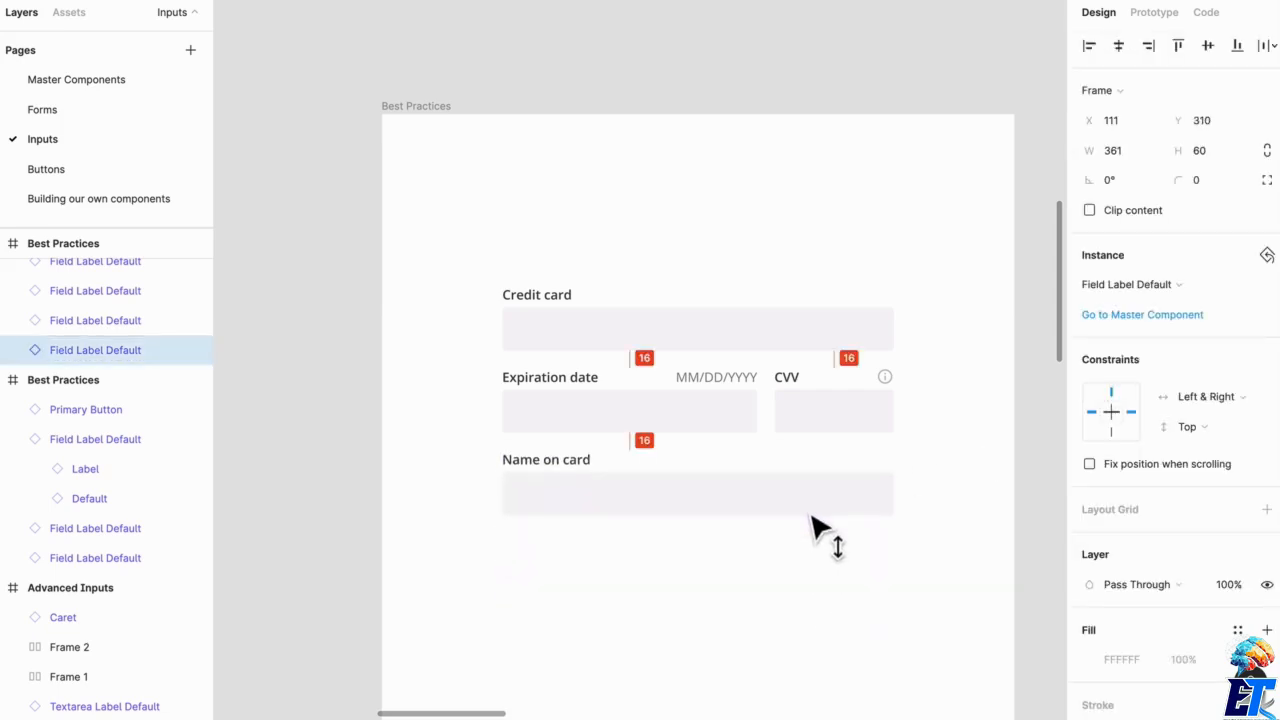
click(905, 620)
Move all four credit card fields down together to roughly centre them vertically in the frame
scroll(931, 586, down, 3)
drag(934, 570, 604, 356)
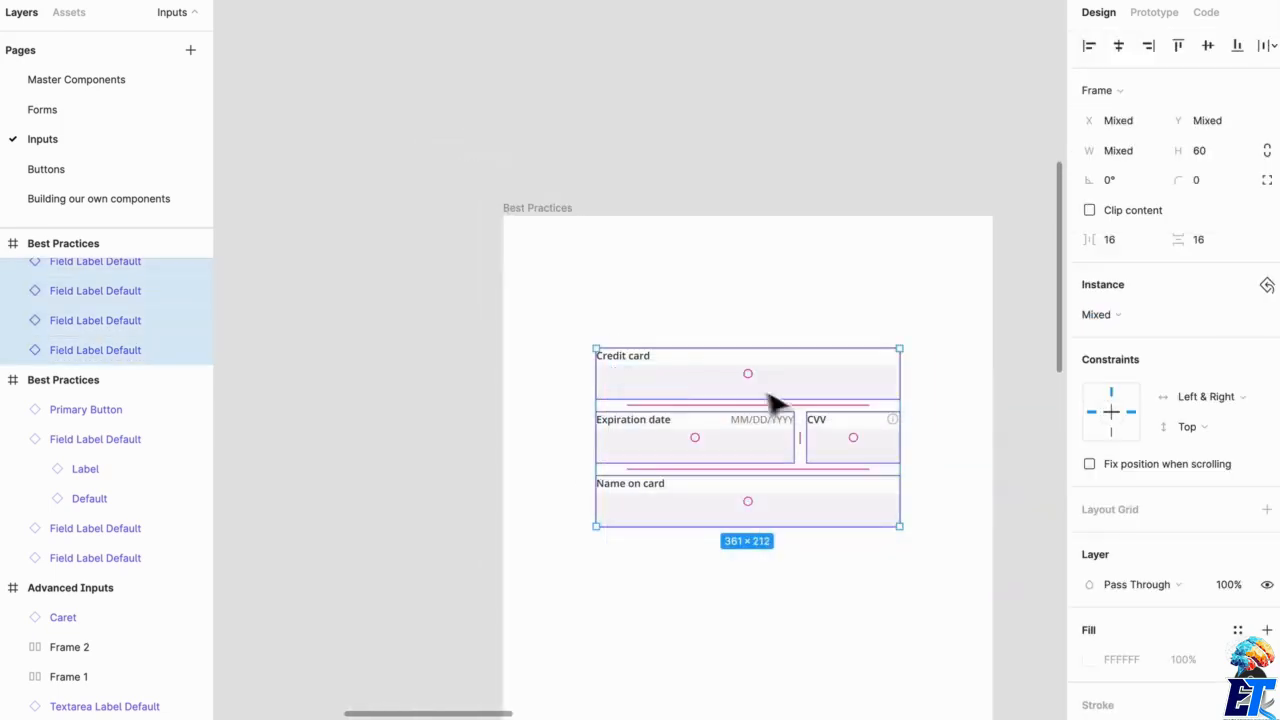
drag(775, 400, 780, 449)
scroll(837, 486, down, 3)
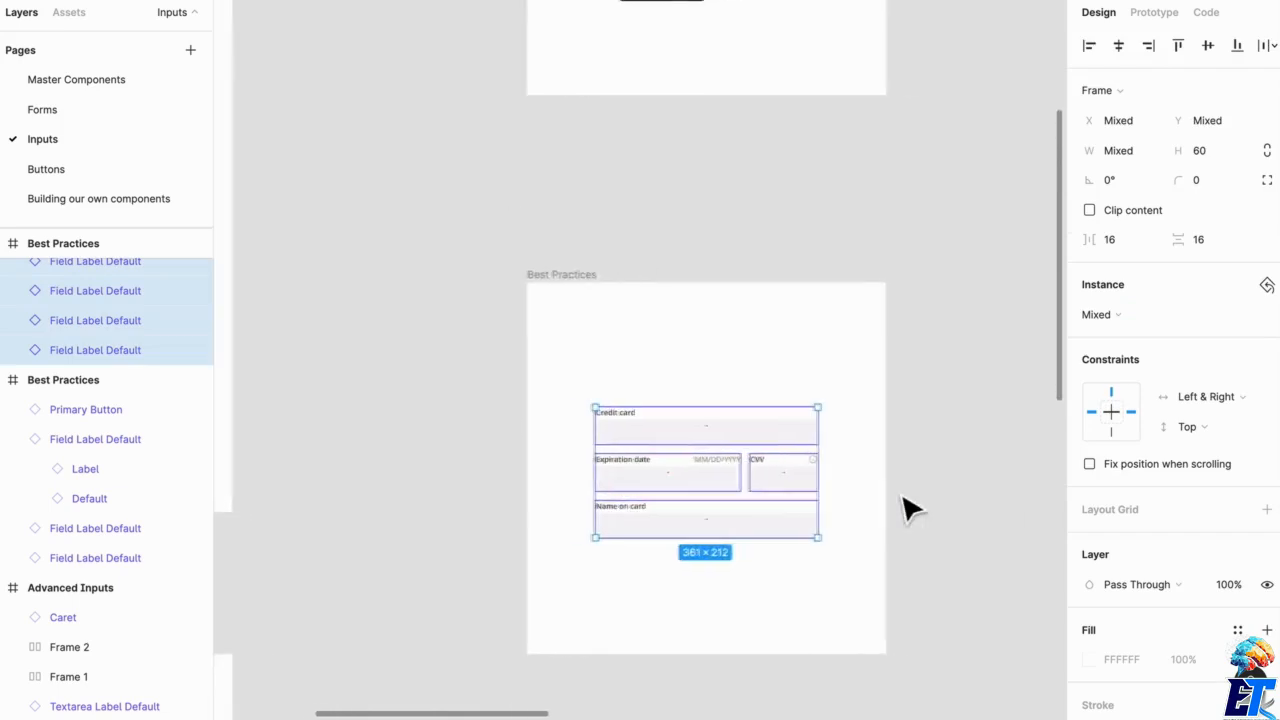
scroll(905, 510, up, 5)
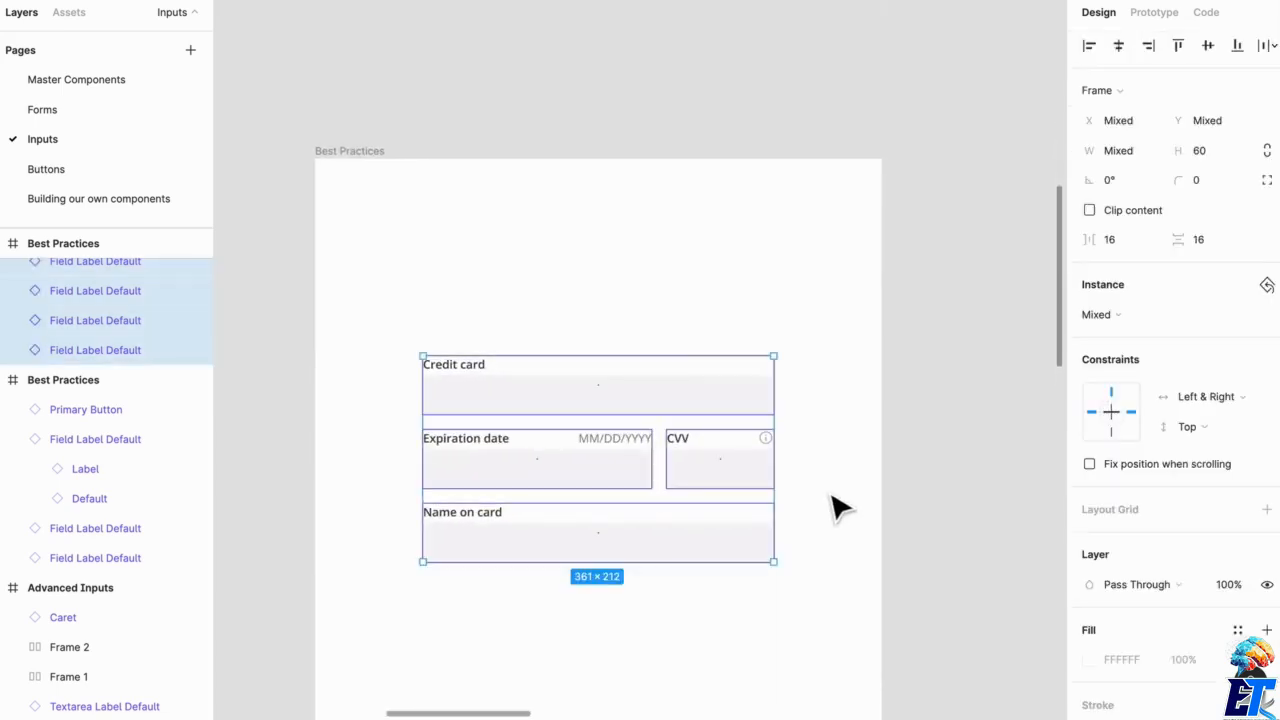
Undo the credit card form's layout changes back to four stacked full-width fields
key(ctrl+z)
key(ctrl+z)
key(ctrl+z)
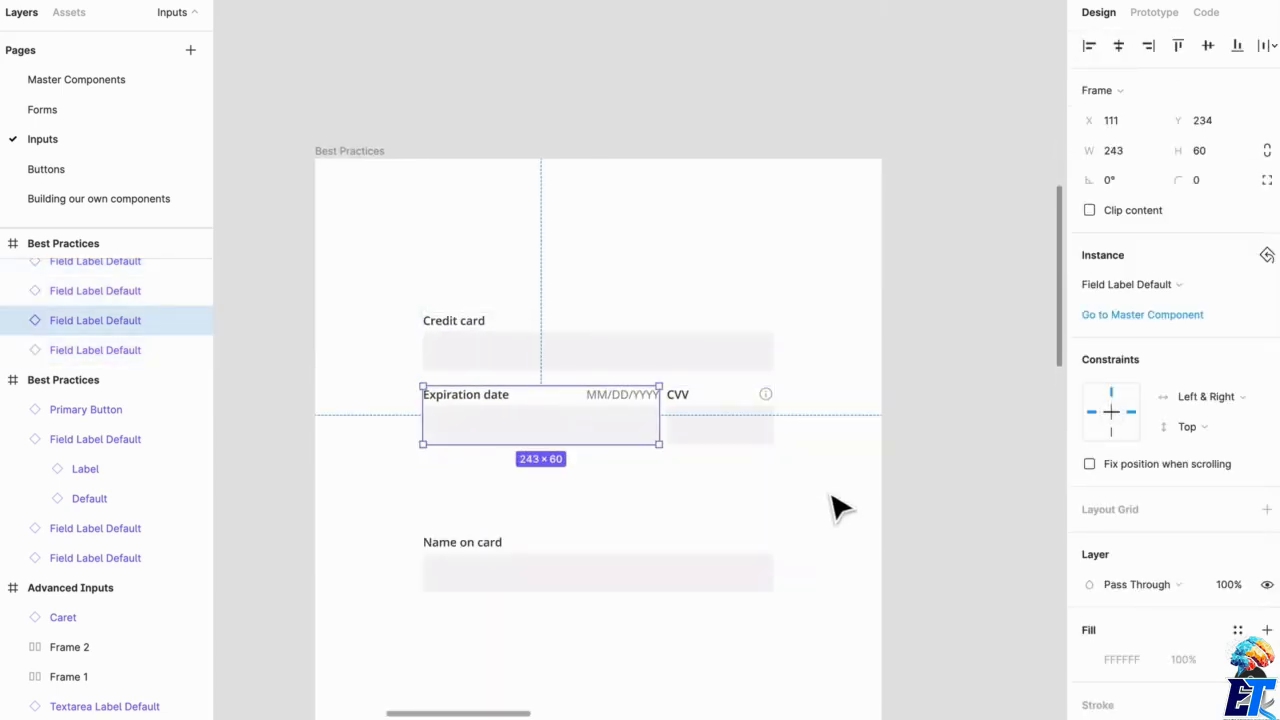
key(ctrl+Right)
key(ctrl+Right)
key(ctrl+Right)
key(ctrl+Right)
key(ctrl+Right)
key(ctrl+Right)
key(ctrl+Right)
key(ctrl+Right)
key(ctrl+shift+Left)
key(ctrl+shift+Right)
key(ctrl+shift+Left)
key(ctrl+shift+Right)
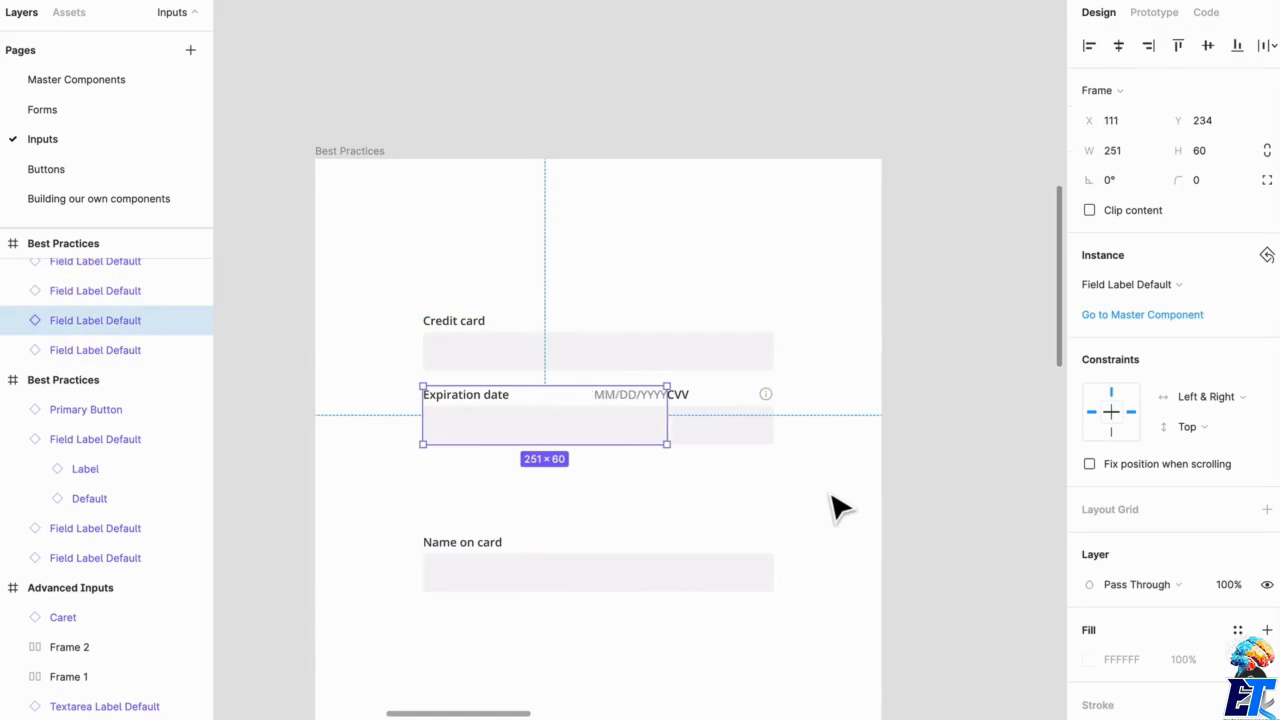
key(ctrl+z)
key(ctrl+z)
key(ctrl+z)
key(ctrl+z)
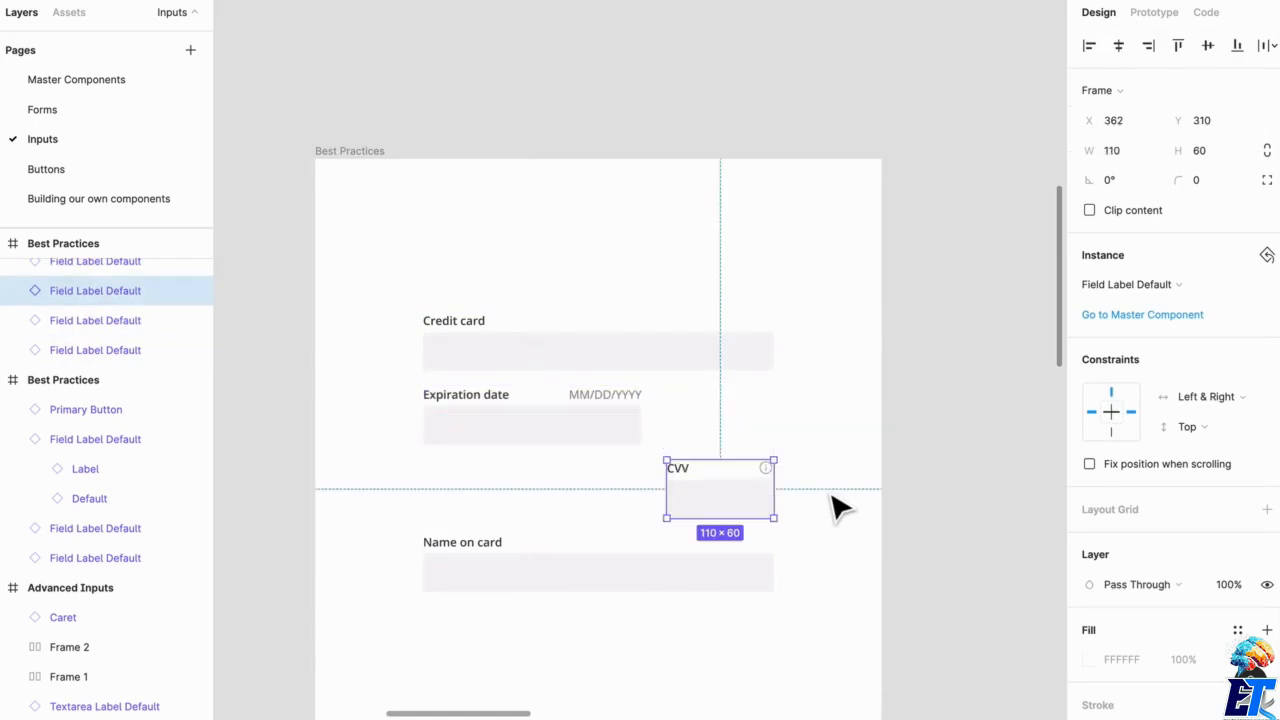
key(ctrl+z)
key(ctrl+z)
key(ctrl+z)
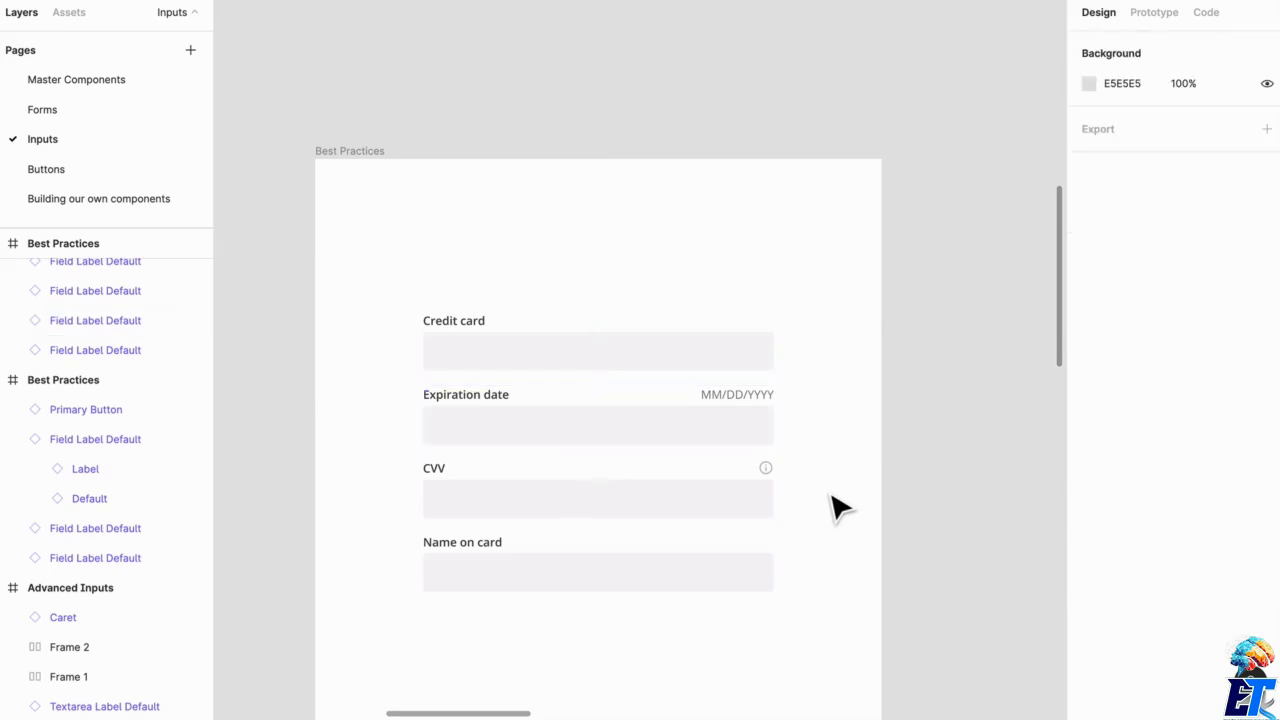
Redo all the credit card form's layout changes, ending with the regrouped fields centred in the frame
key(ctrl+shift+z)
key(ctrl+shift+z)
key(ctrl+shift+z)
key(ctrl+shift+z)
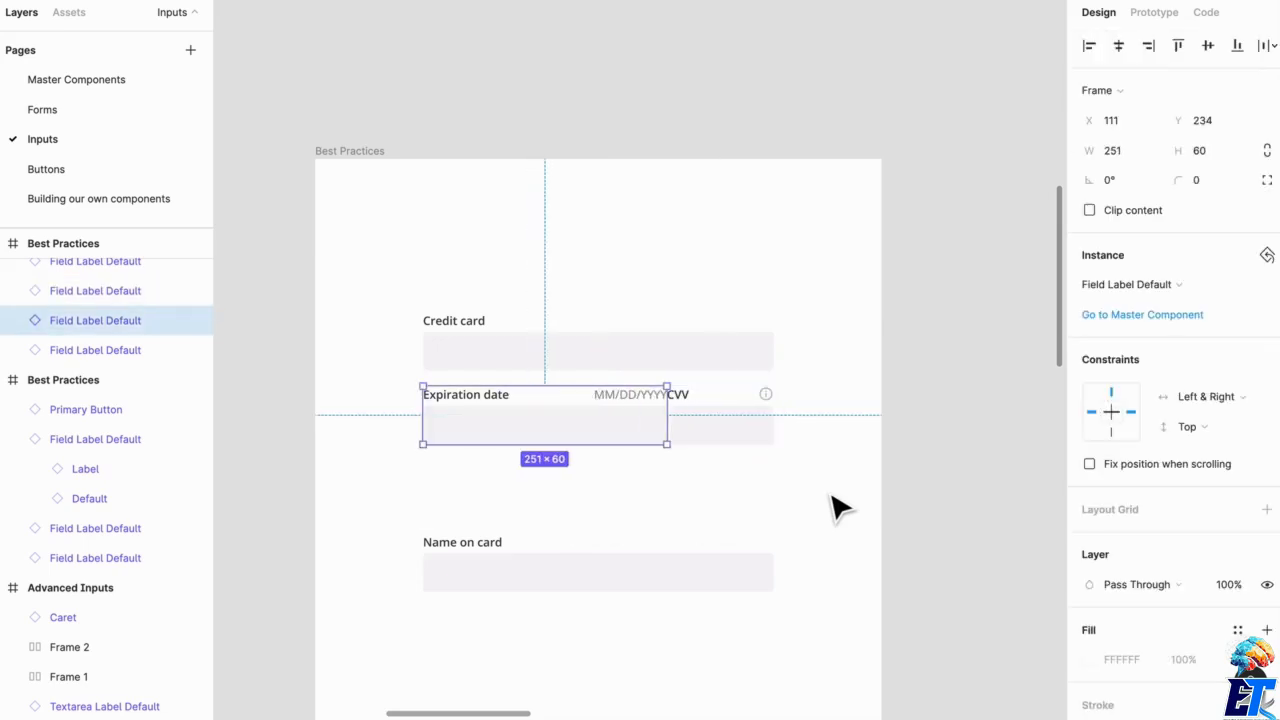
key(ctrl+shift+z)
key(ctrl+shift+z)
key(ctrl+shift+z)
key(ctrl+shift+z)
key(ctrl+shift+z)
key(ctrl+shift+z)
key(ctrl+shift+z)
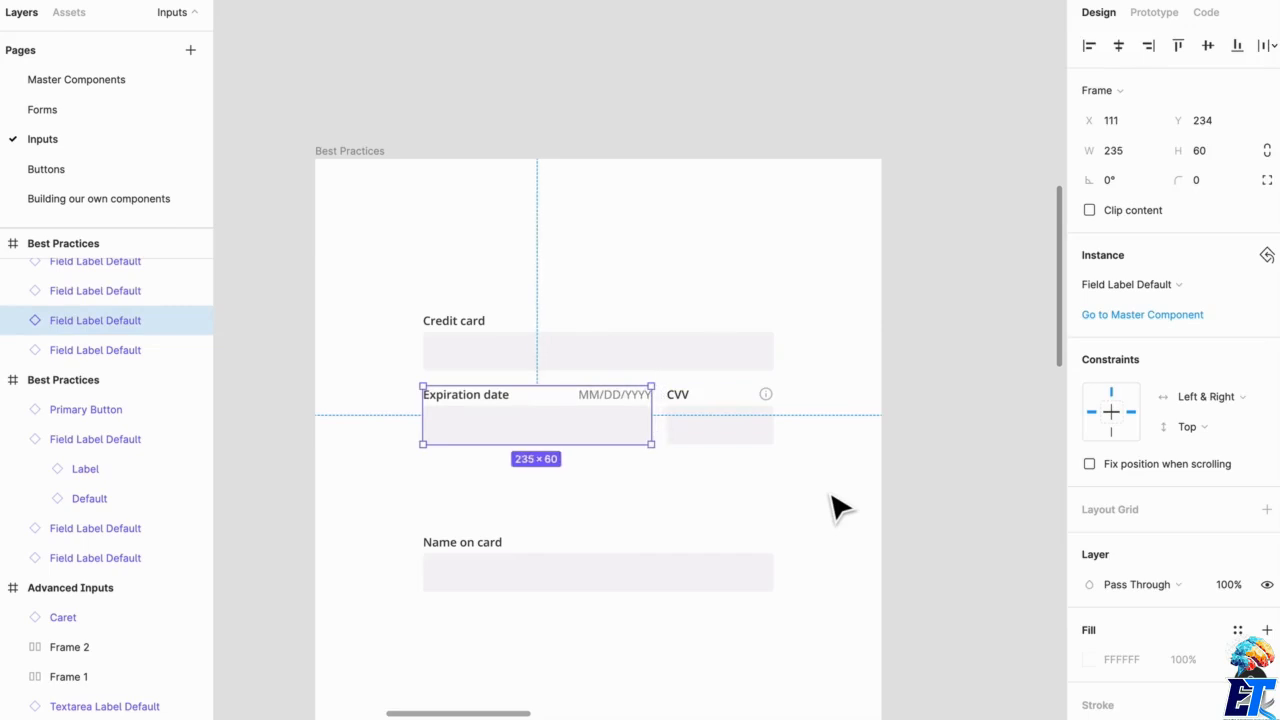
key(ctrl+shift+z)
key(ctrl+shift+z)
key(ctrl+shift+z)
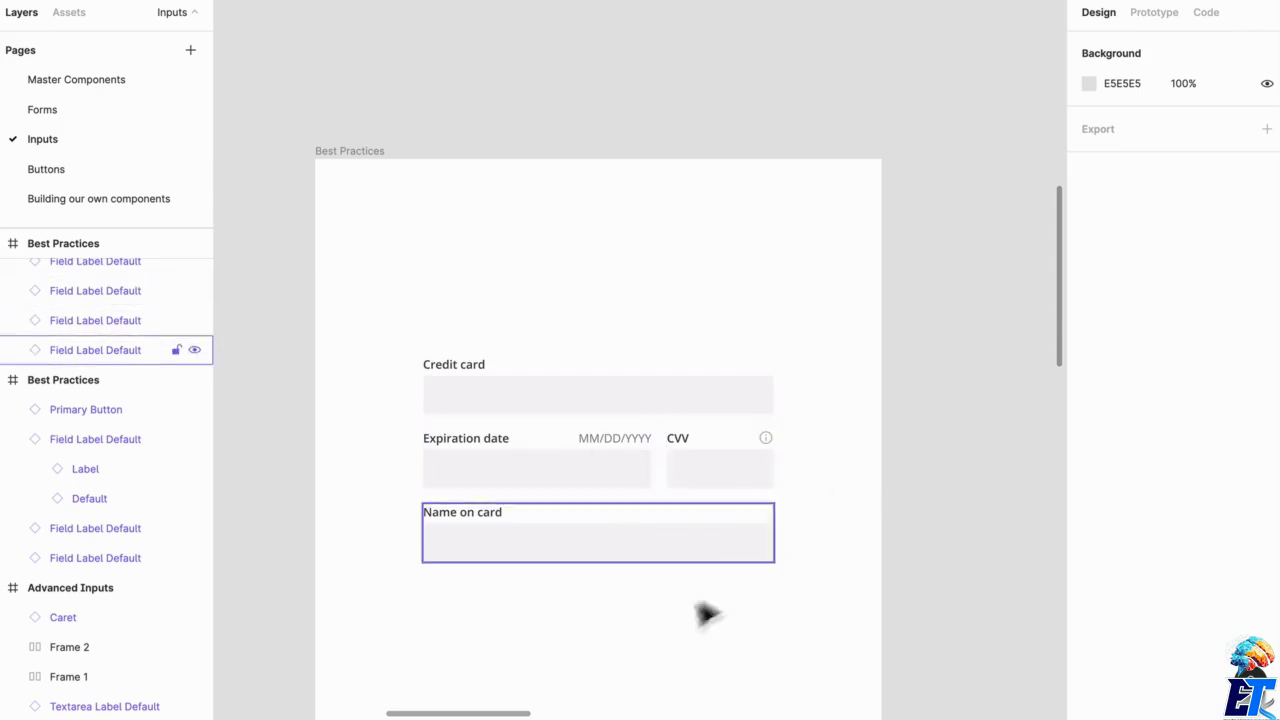
Change the label "Enter your first name" in the single-field Best Practices frame to "First Name"
scroll(648, 606, down, 6)
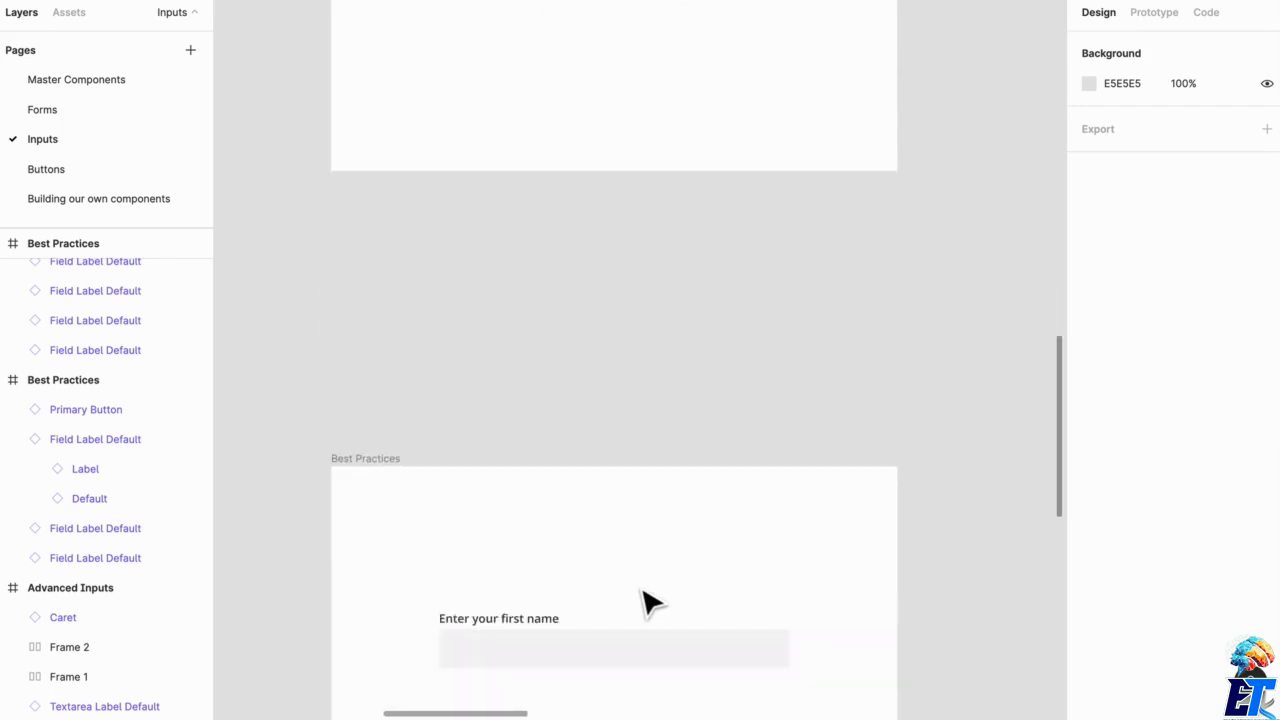
scroll(646, 603, down, 3)
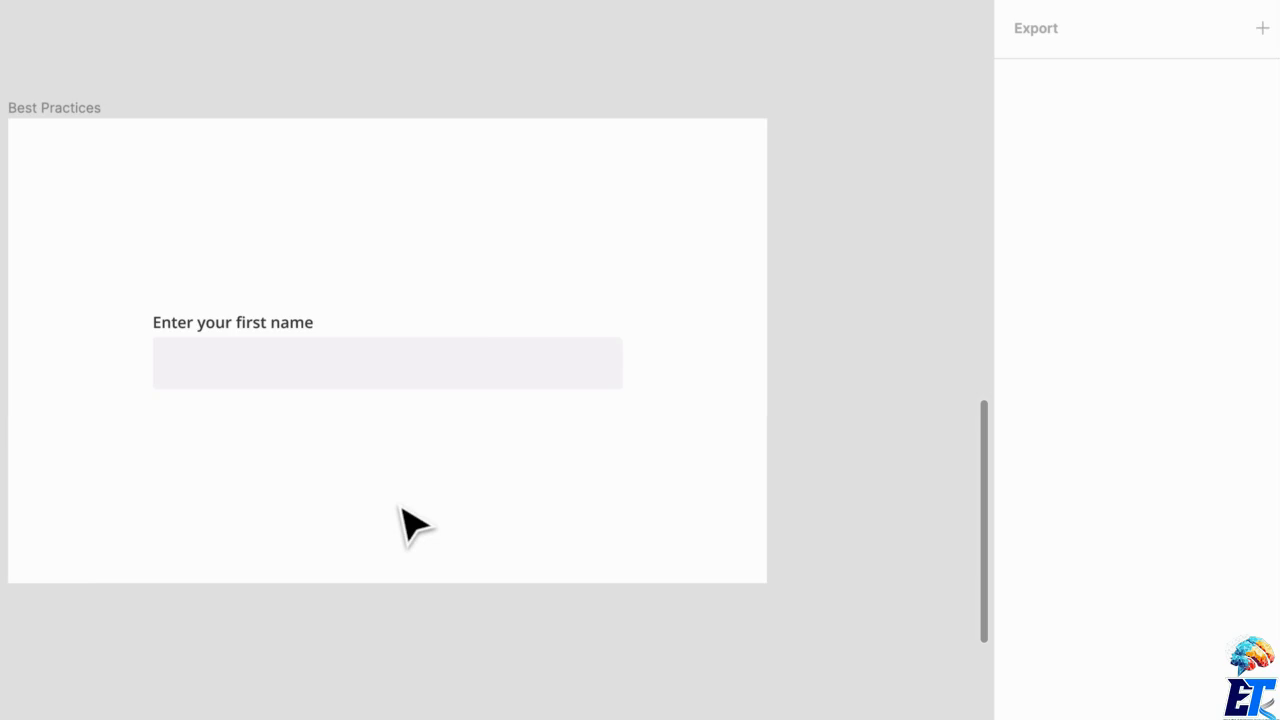
scroll(190, 350, up, 3)
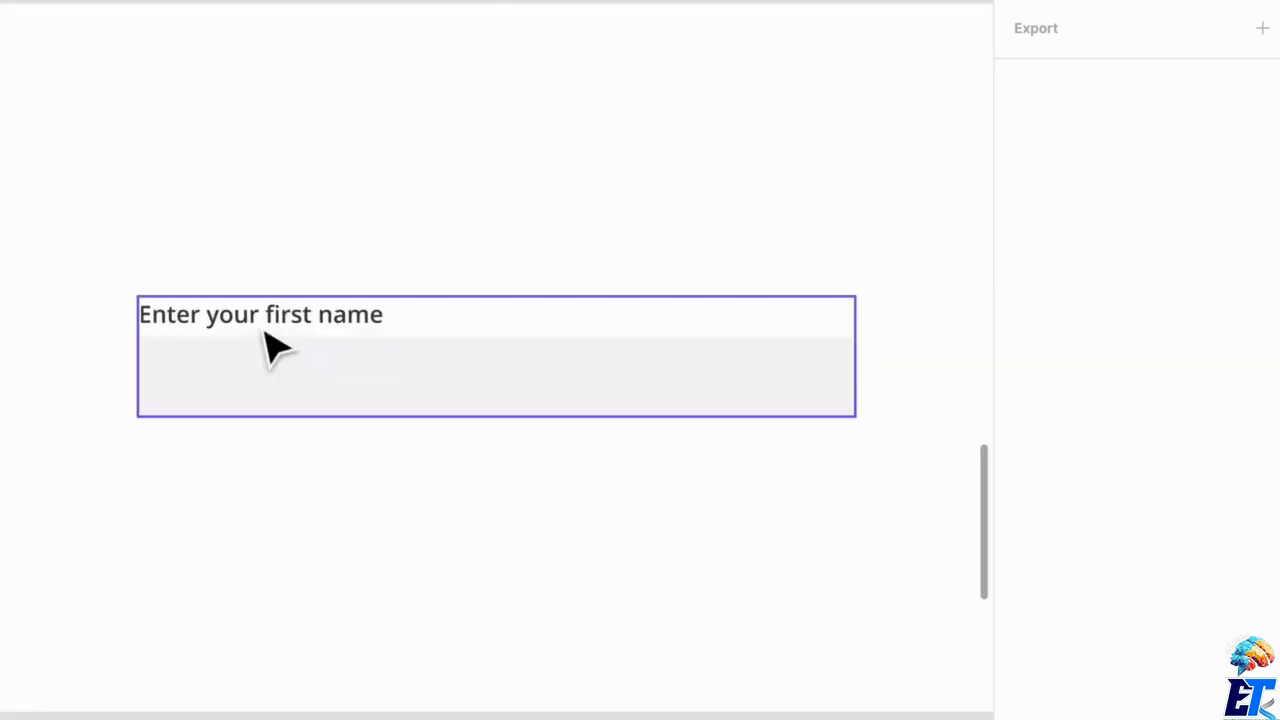
double_click(263, 331)
key(shift+Return)
key(Return)
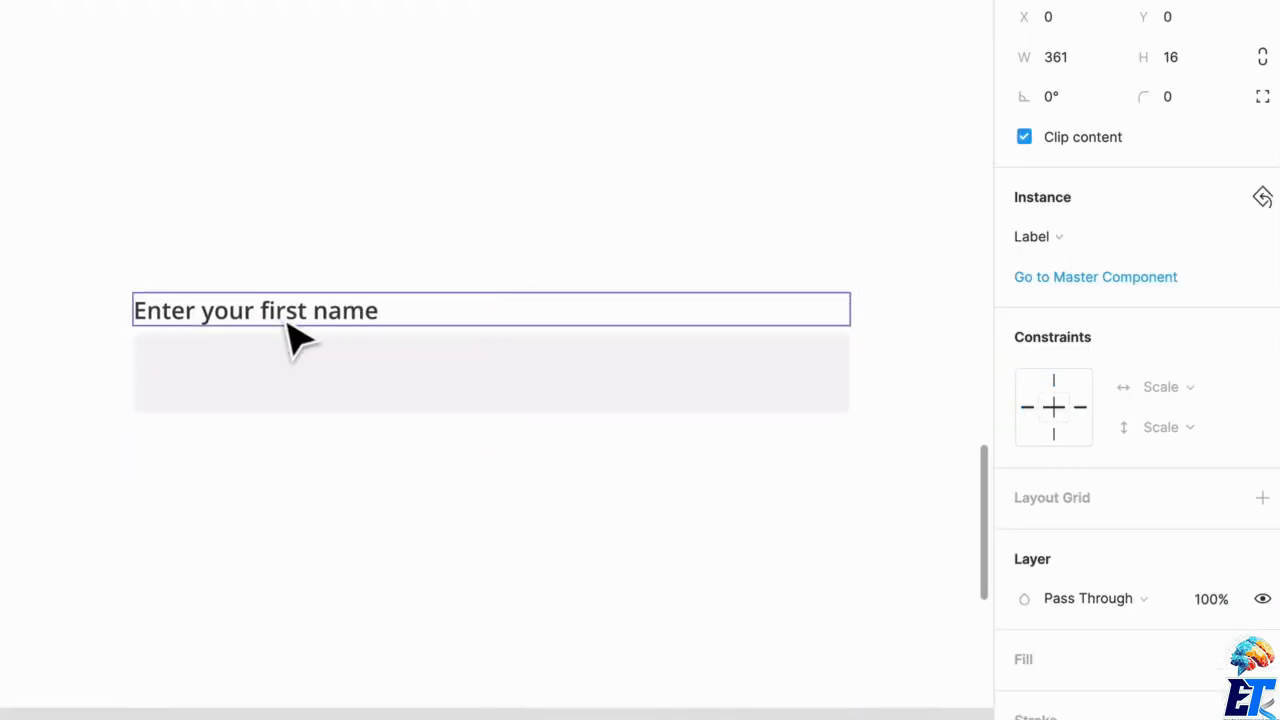
key(Return)
key(Return)
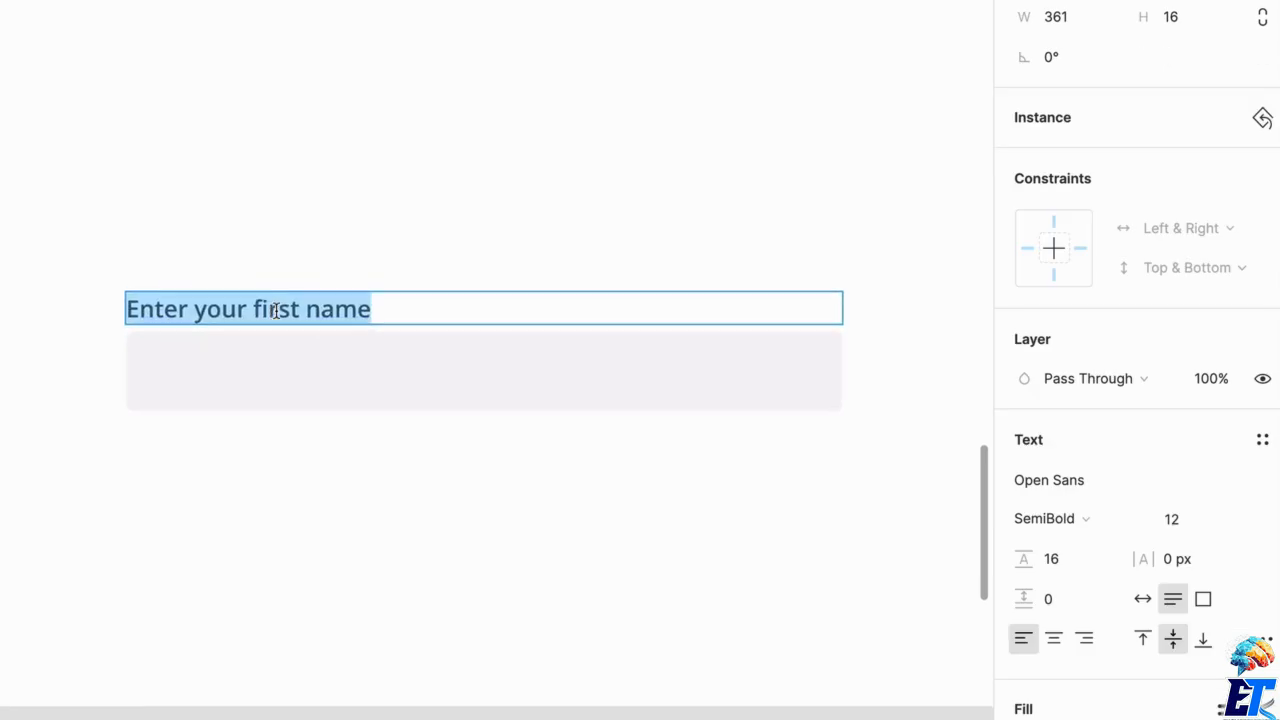
text(F)
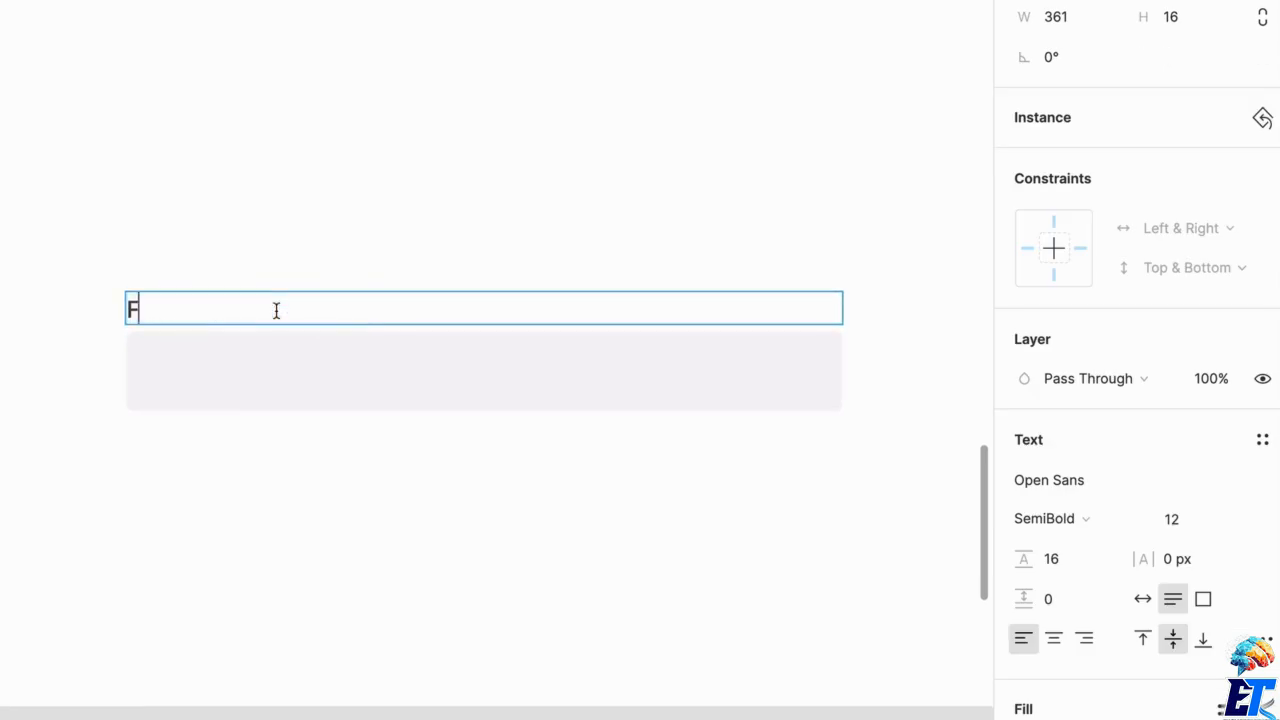
text(irst Name)
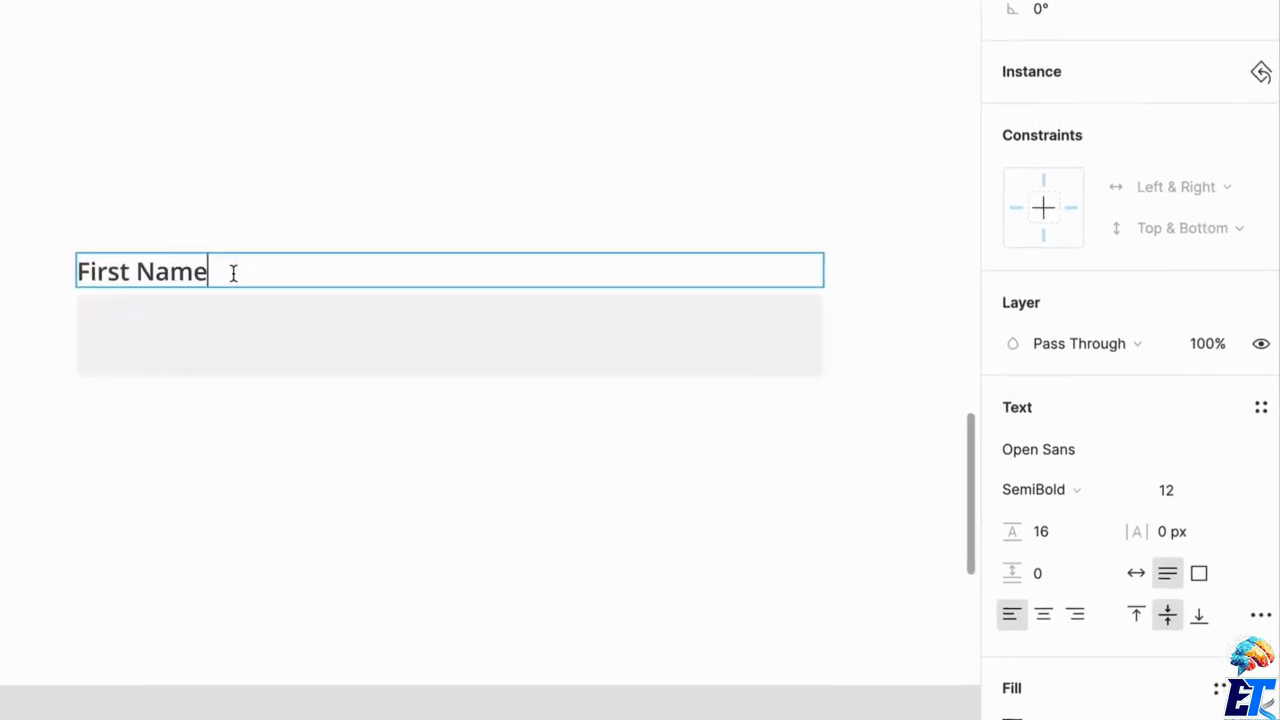
click(240, 208)
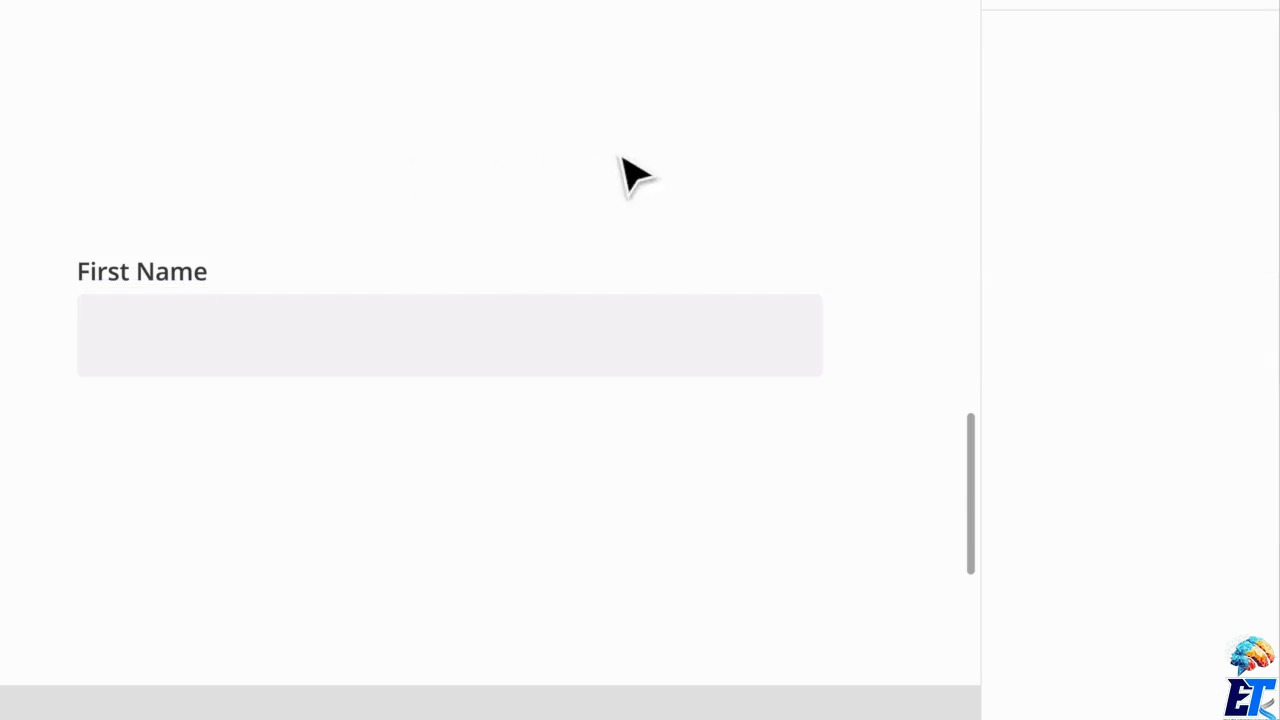
Change the capital N in the label to lowercase so it reads "First name"
double_click(152, 271)
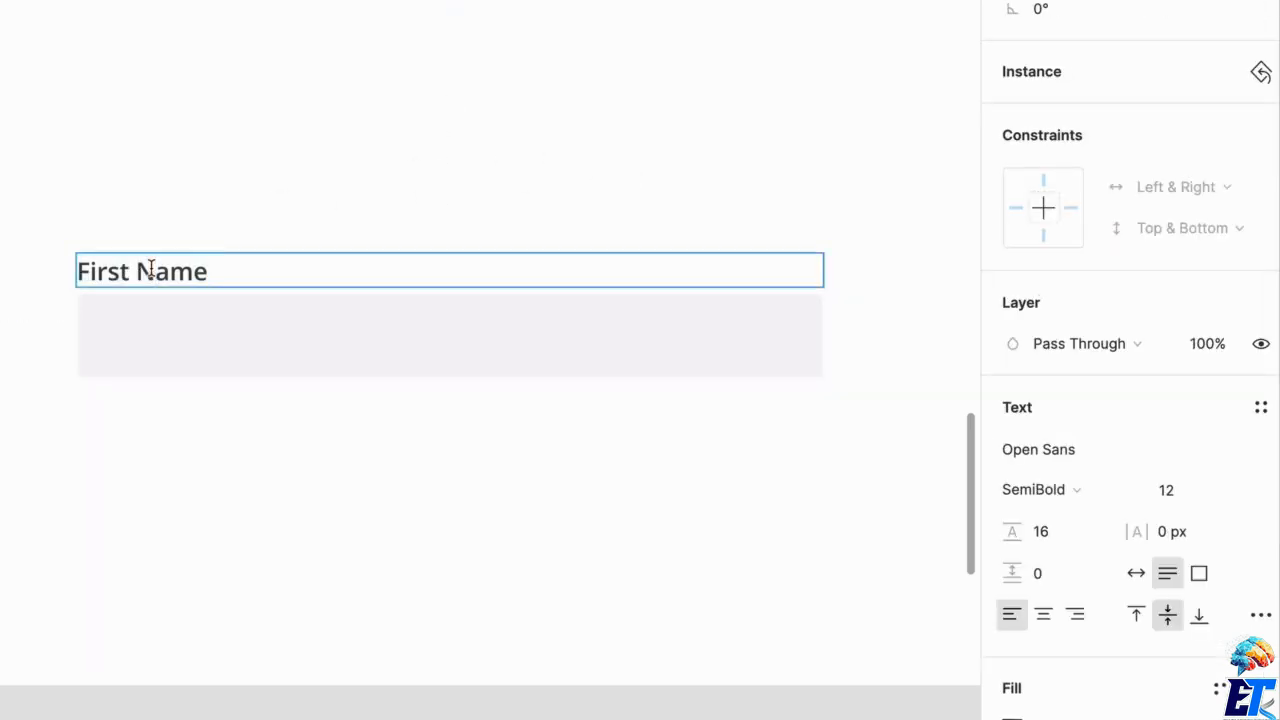
key(BackSpace)
text(n)
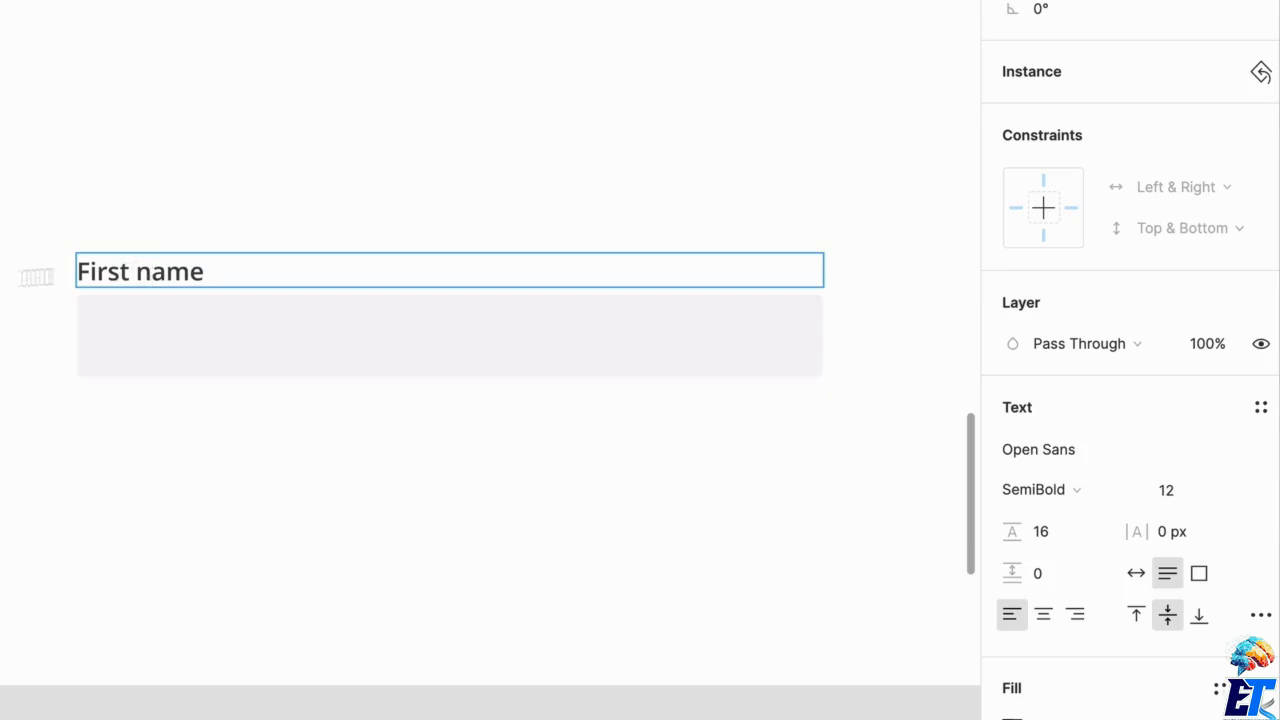
click(29, 309)
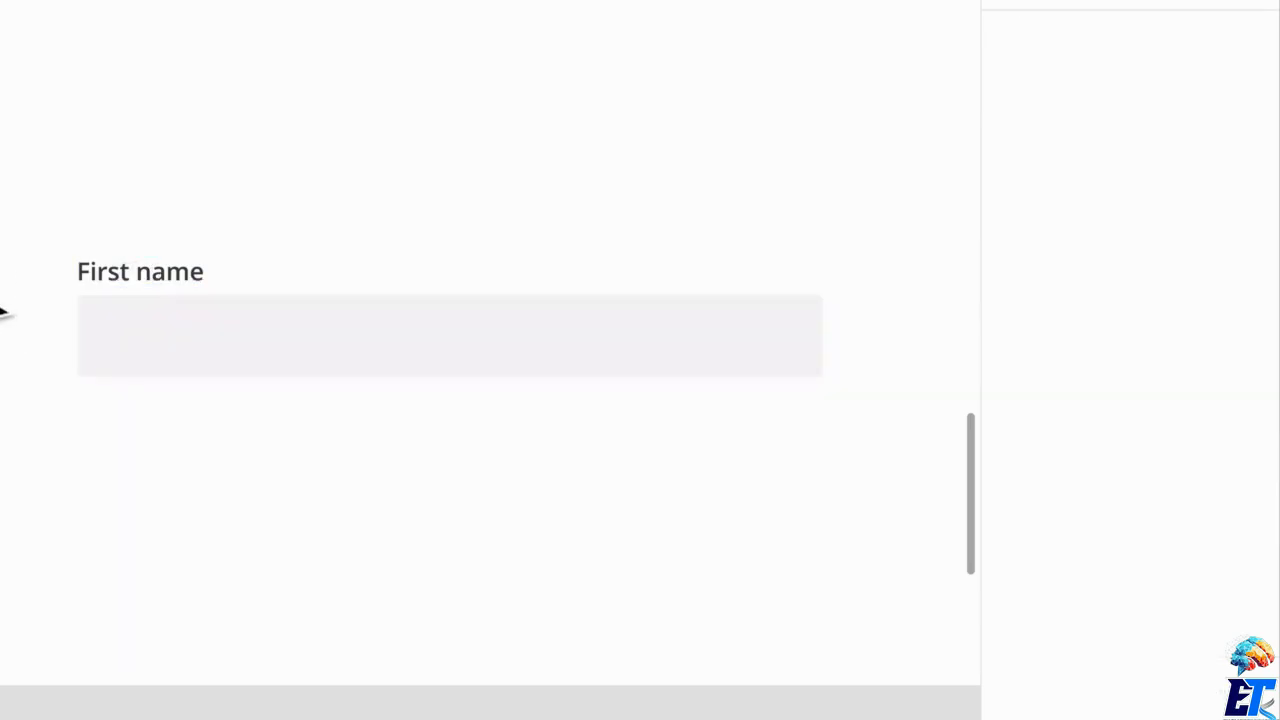
Set the font weight of the "First name" label to Bold
click(155, 298)
double_click(155, 298)
double_click(155, 298)
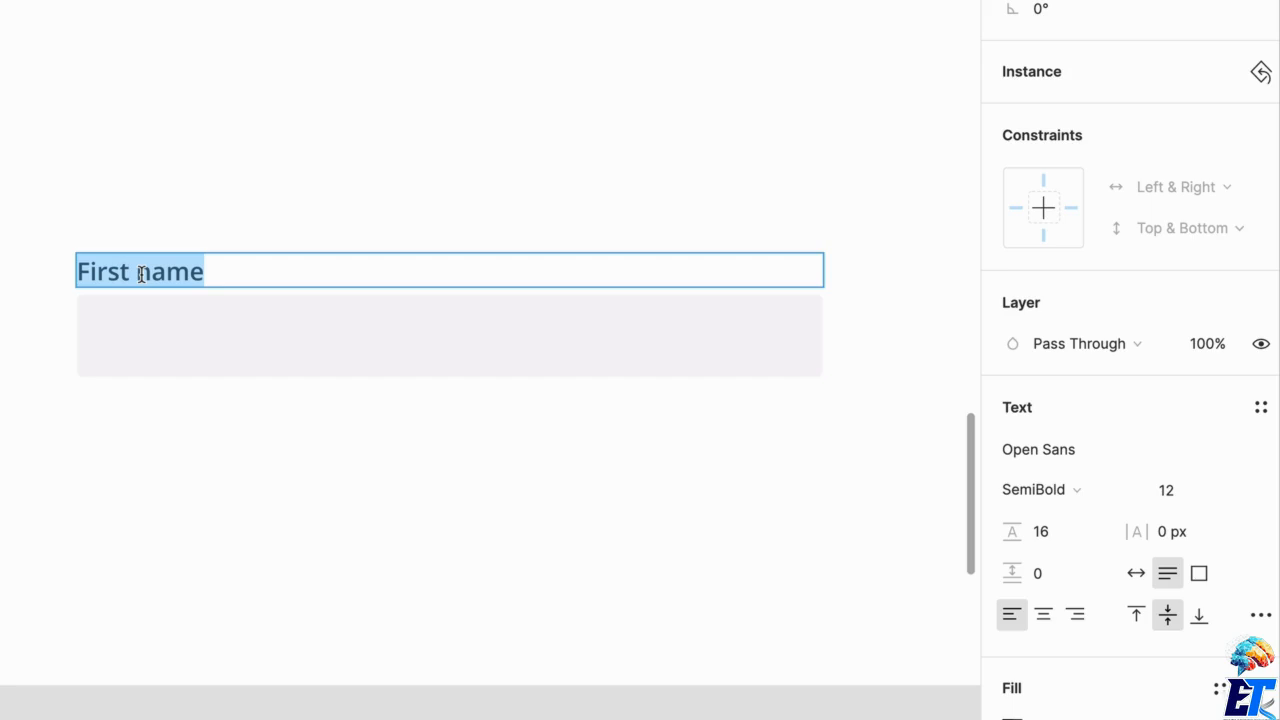
key(Escape)
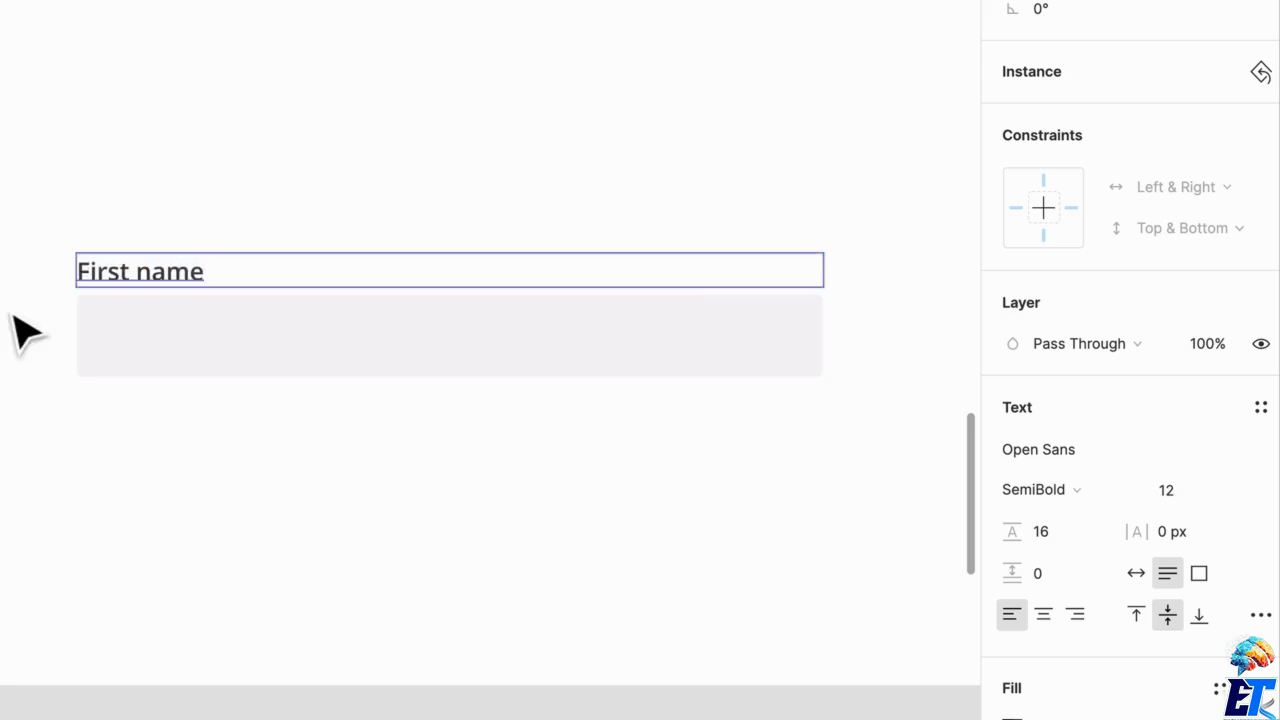
click(22, 330)
click(178, 279)
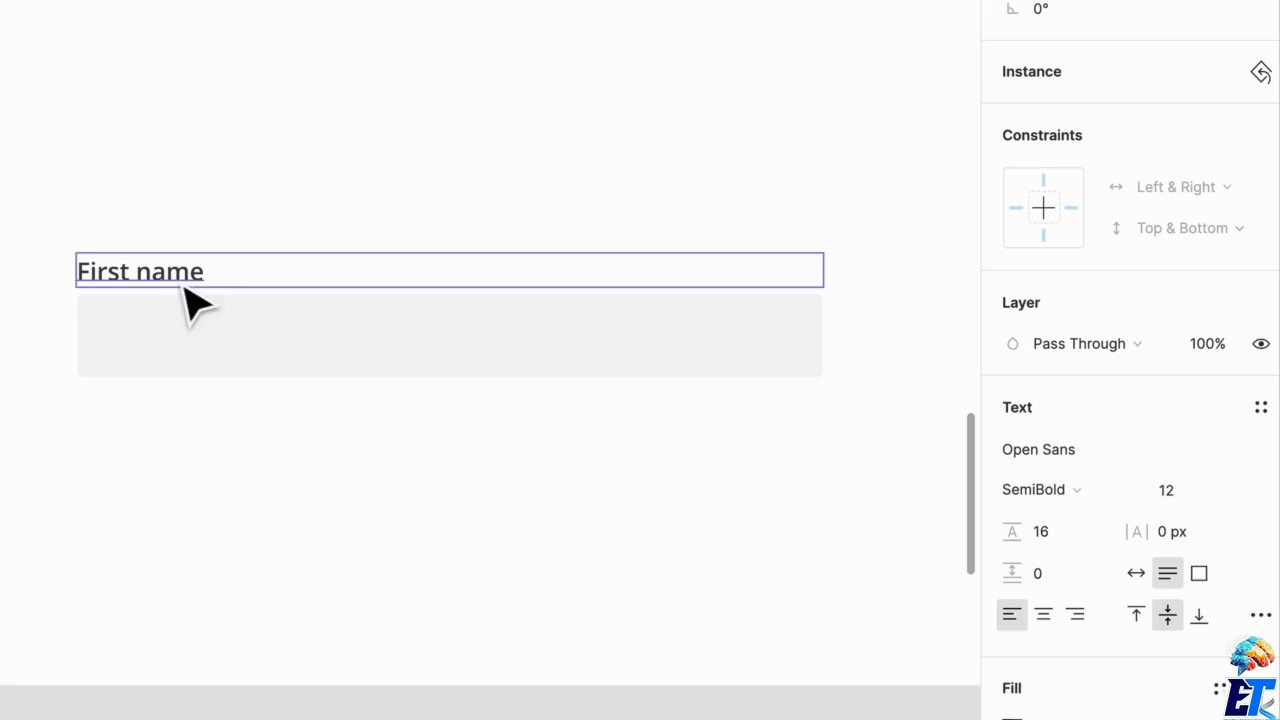
click(1060, 497)
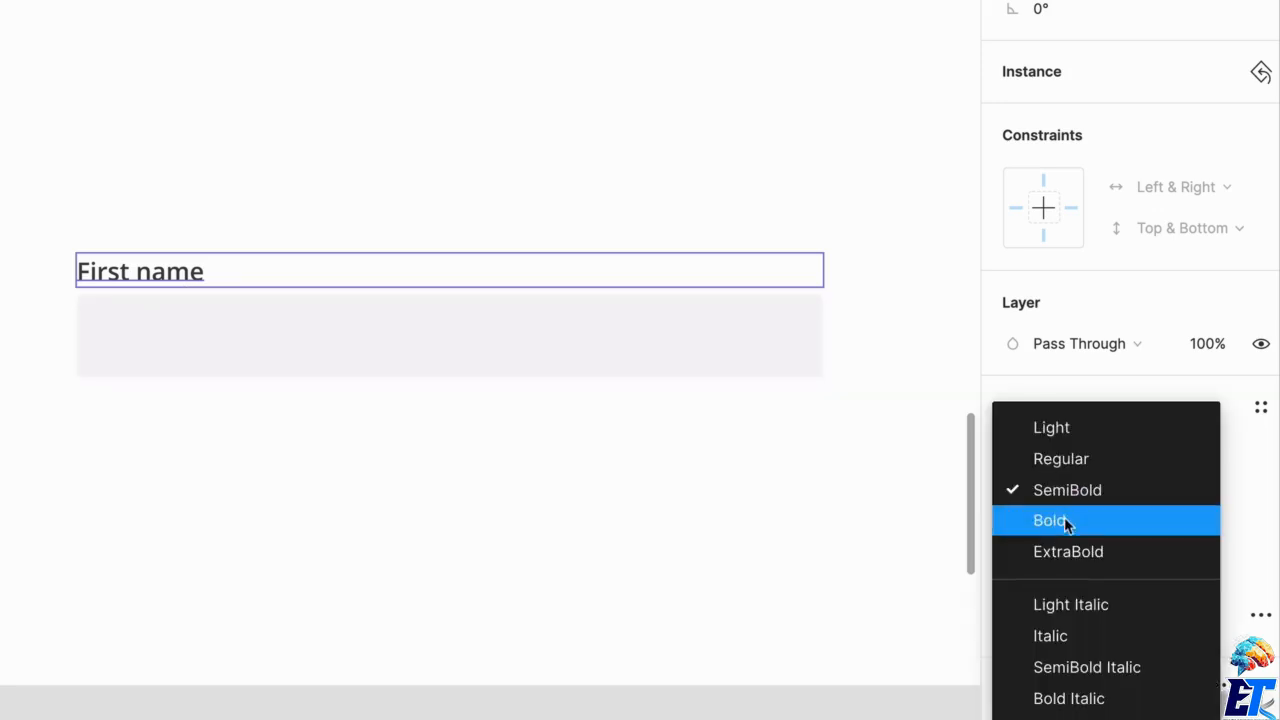
click(1066, 523)
click(490, 518)
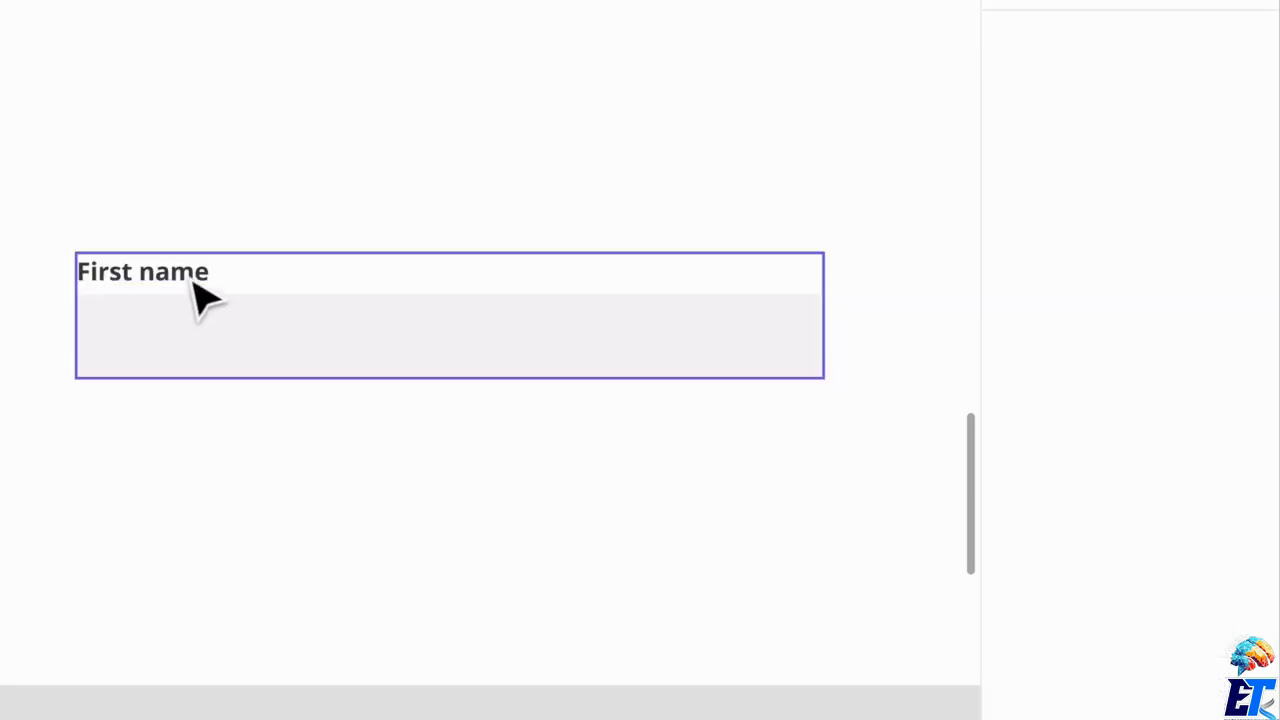
Try swapping the First name field's nested Default instance for the Label component, and undo the swap
click(310, 379)
double_click(300, 377)
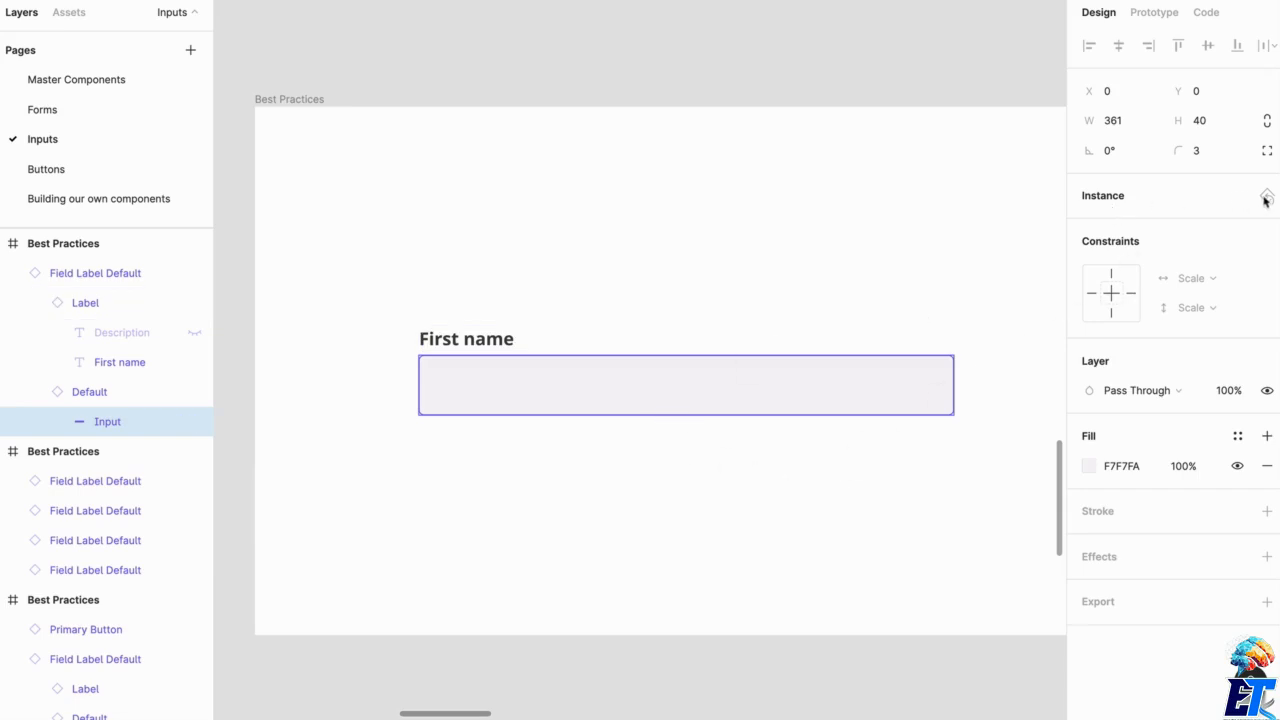
click(104, 395)
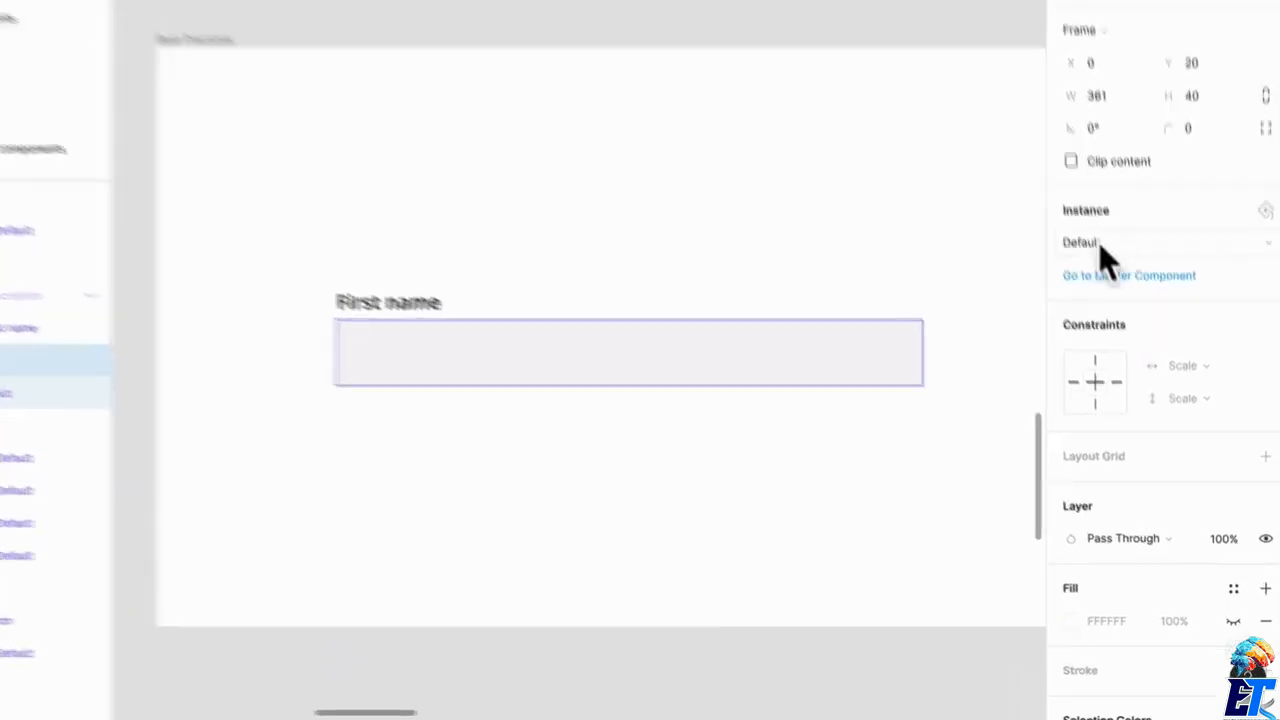
click(1099, 242)
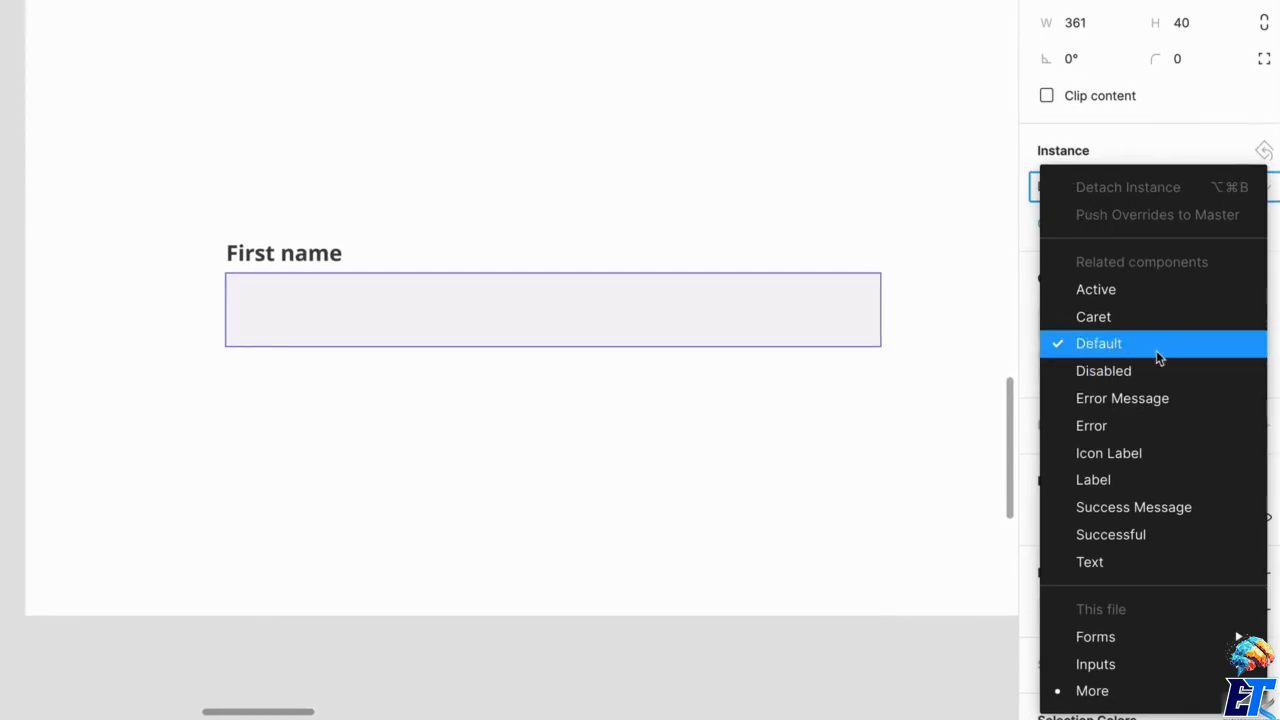
click(1112, 482)
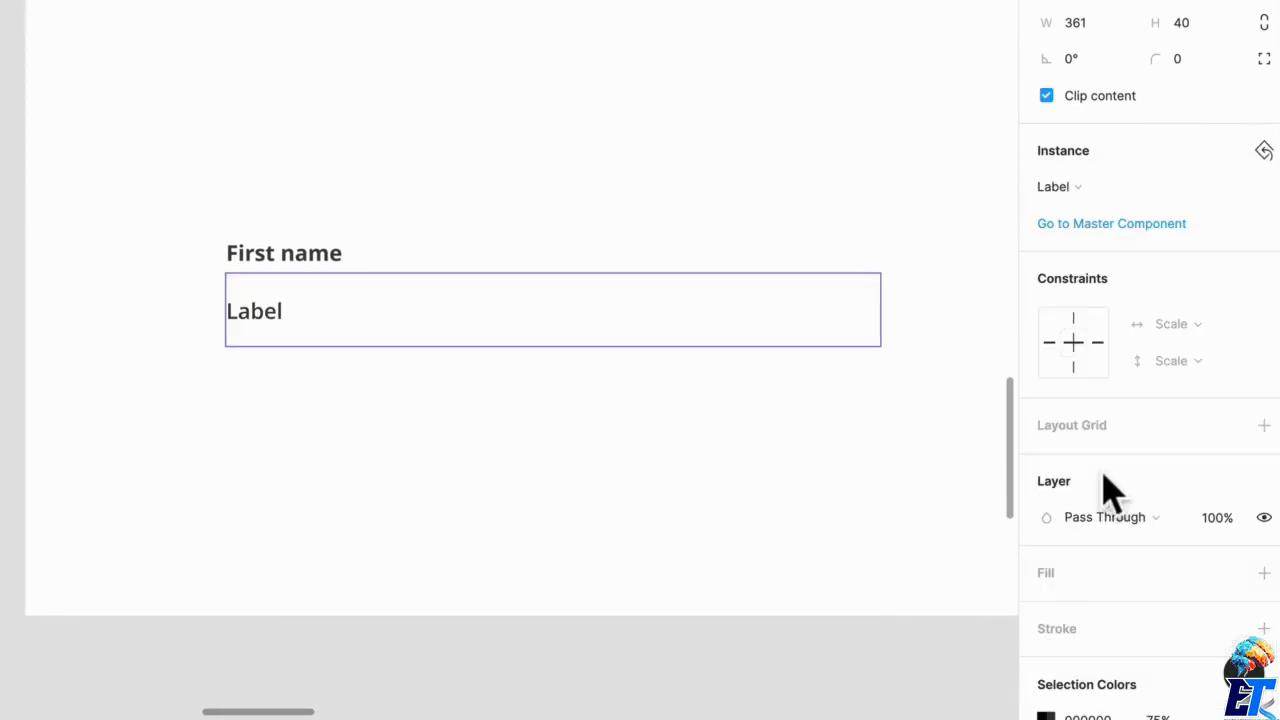
key(super+z)
Swap the First name field's nested Default instance for the Active component and select its Input layer
click(1036, 186)
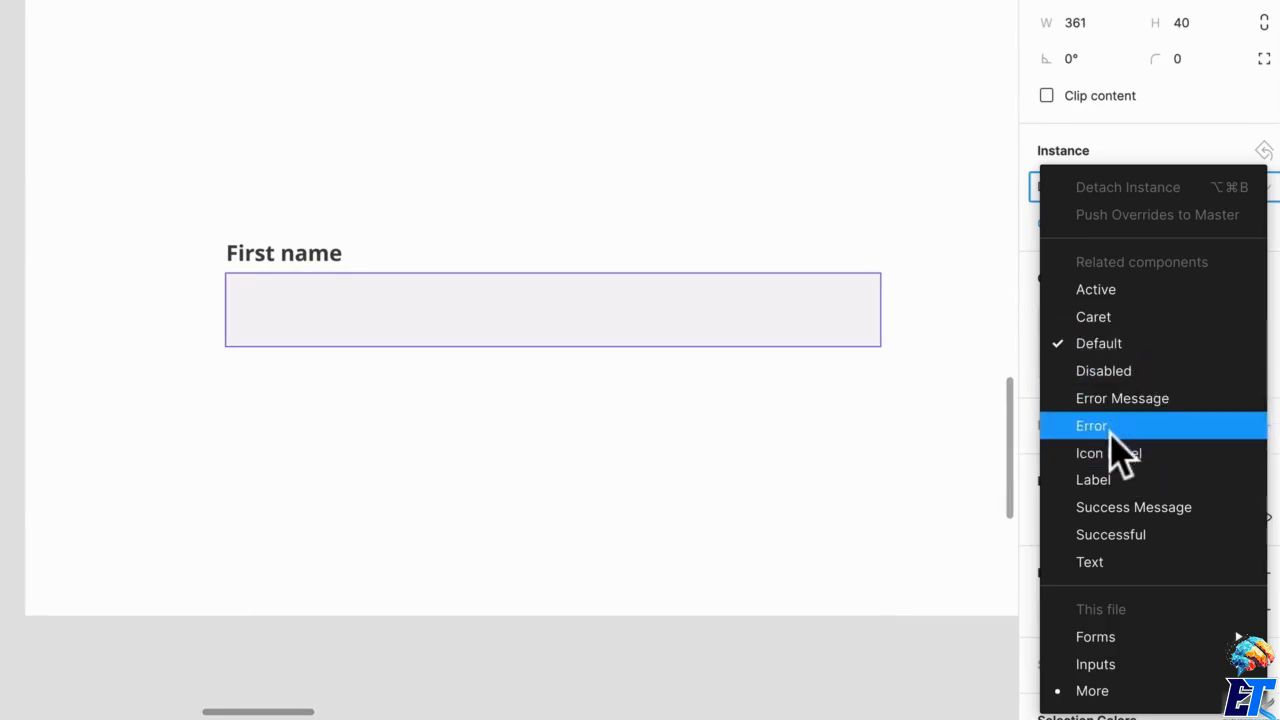
click(1118, 350)
click(1066, 192)
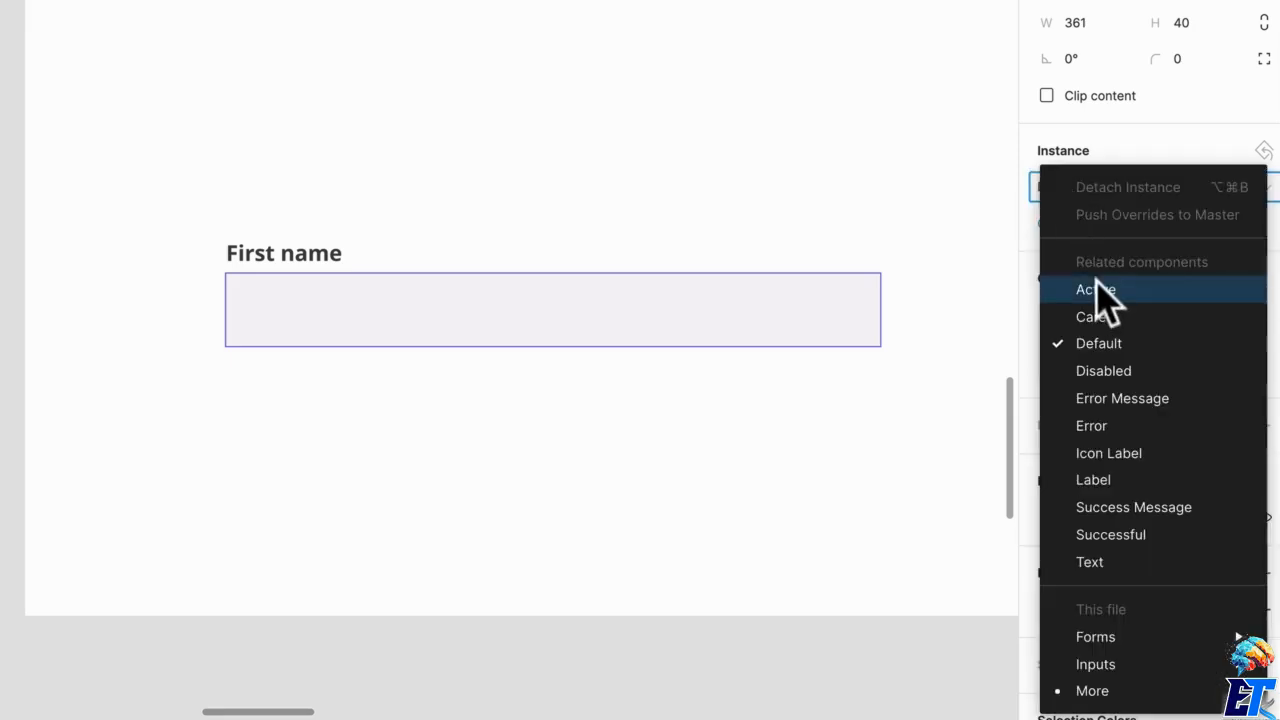
click(1100, 290)
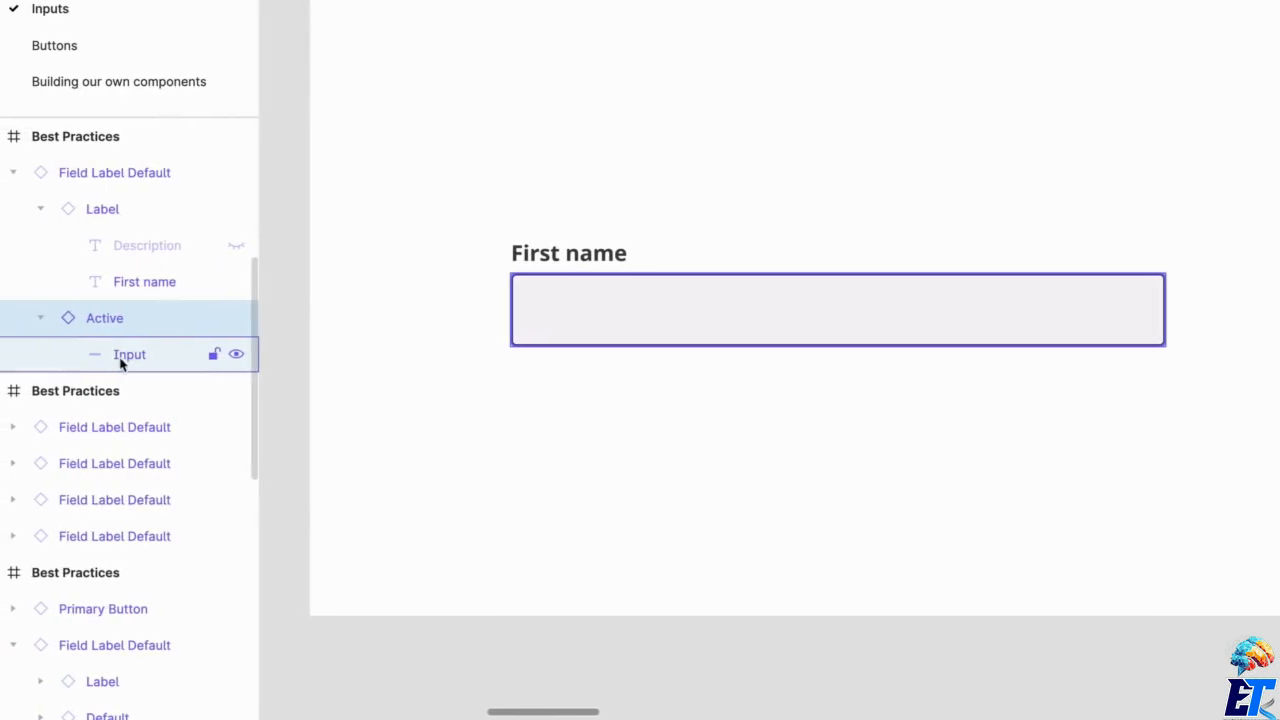
click(119, 359)
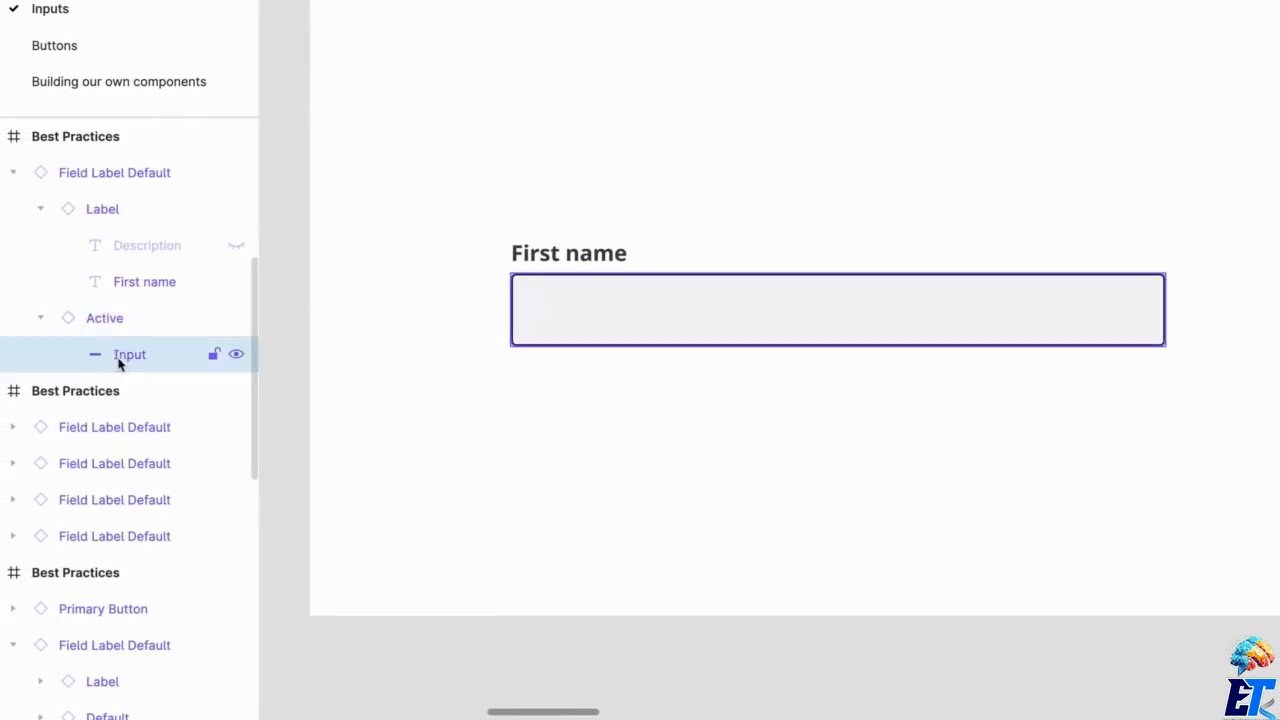
click(58, 324)
click(582, 445)
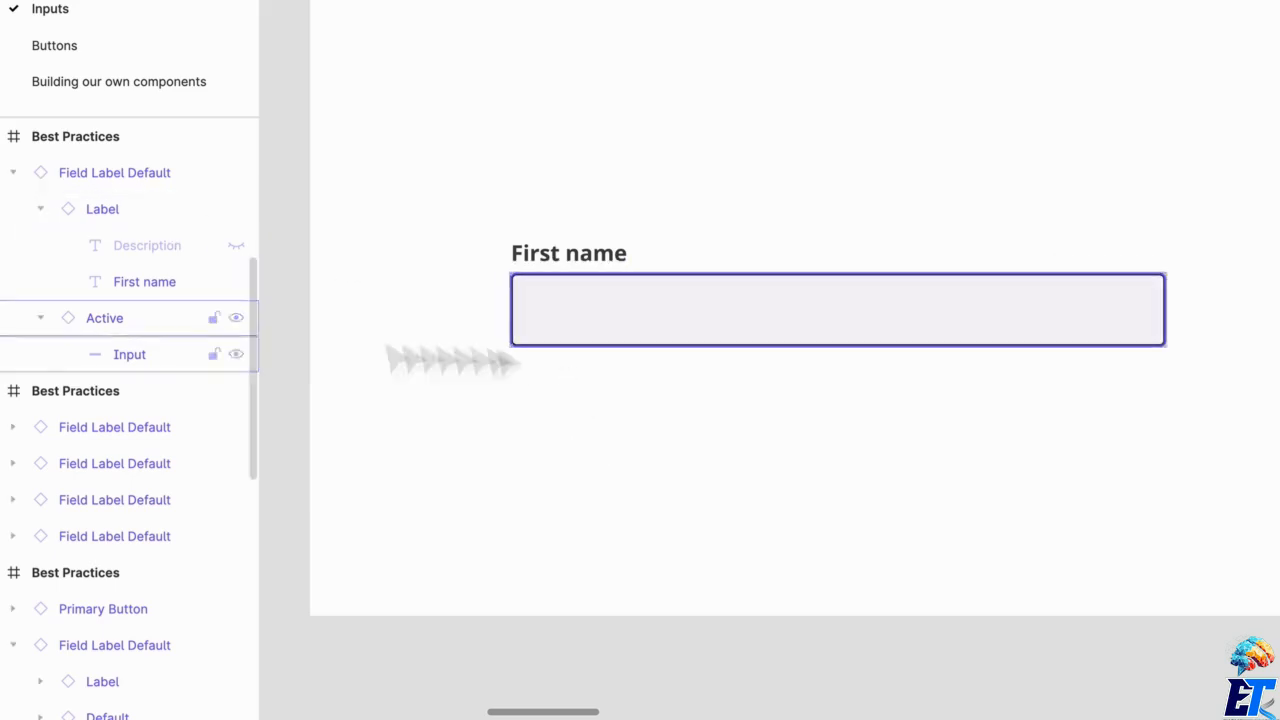
Undo the First name field's swap to the Active component
click(730, 325)
key(super+z)
key(super+z)
key(super+z)
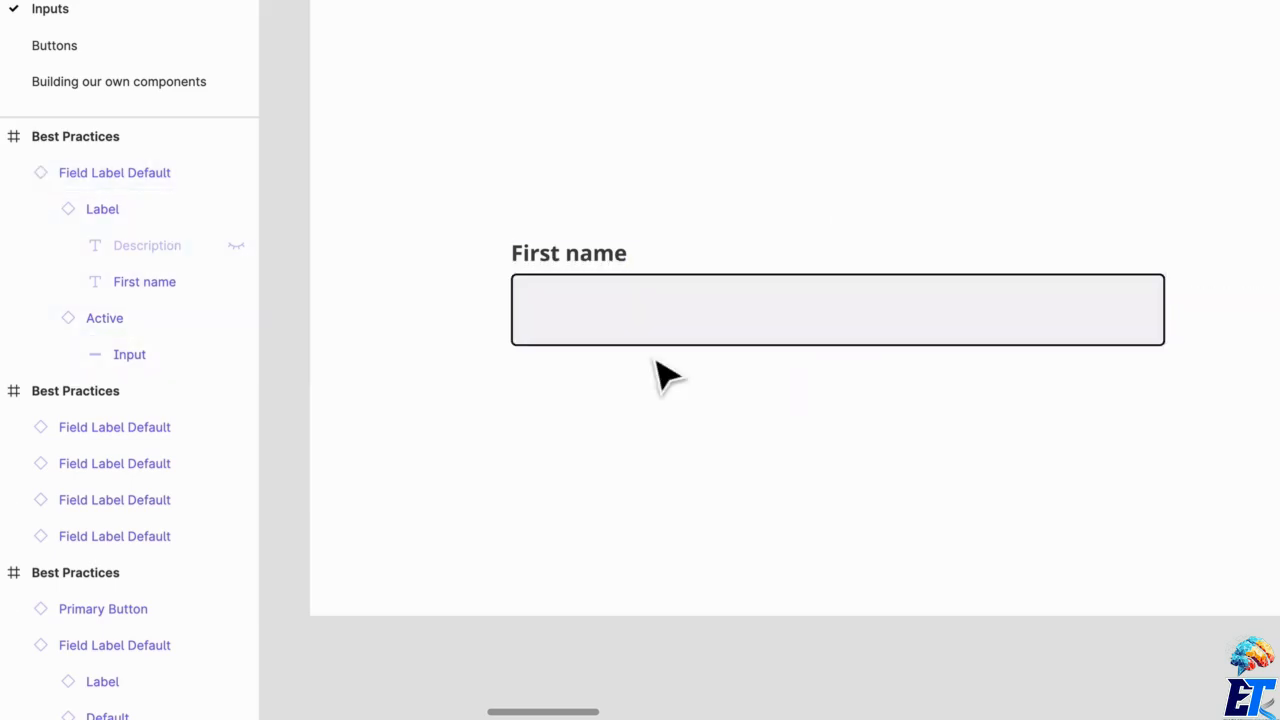
click(662, 372)
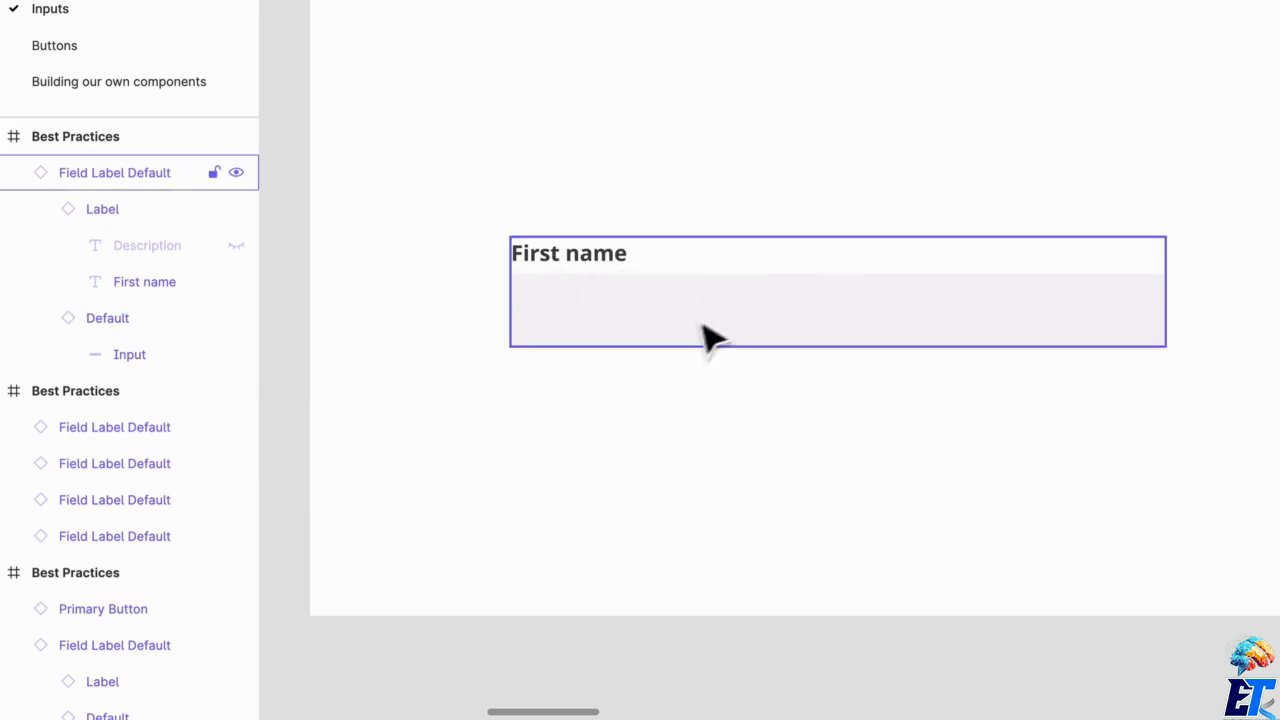
click(608, 265)
drag(612, 272, 626, 329)
key(super+z)
key(super+z)
click(706, 435)
Add a text box of about 251 × 21 inside the First name input and enter a sample first name
key(r)
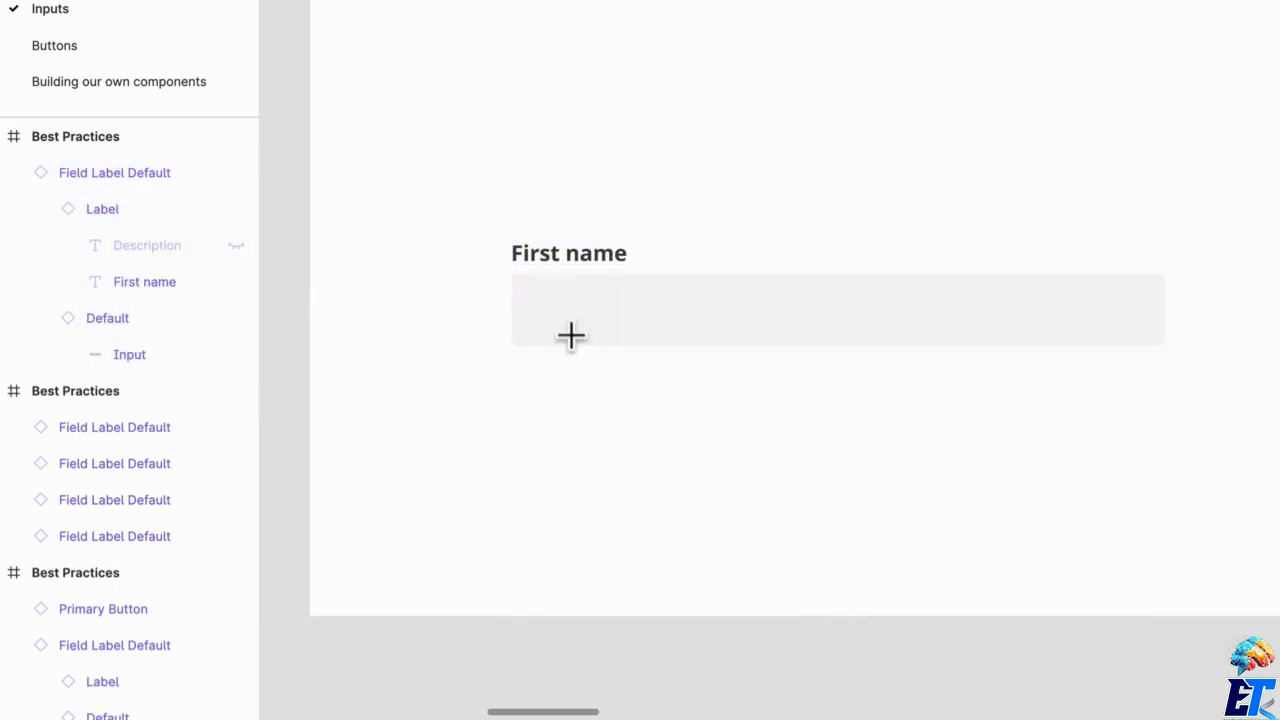
key(t)
drag(543, 290, 1000, 331)
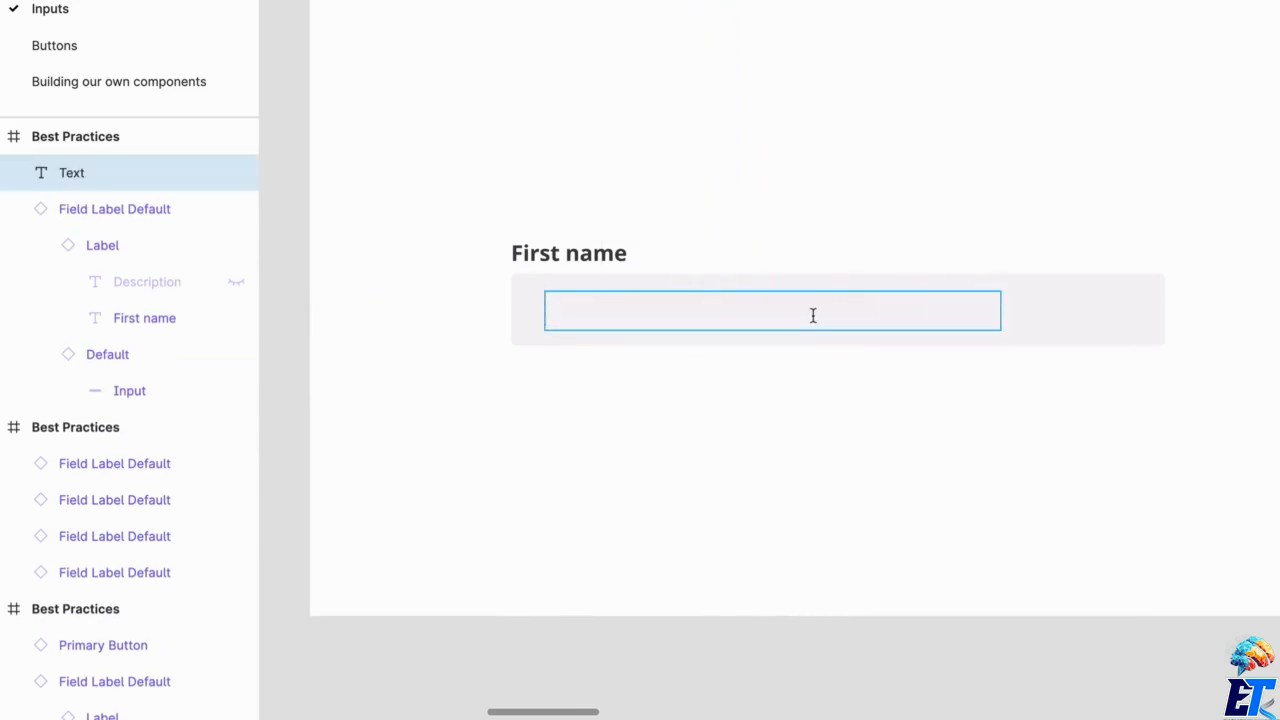
text(Daniel)
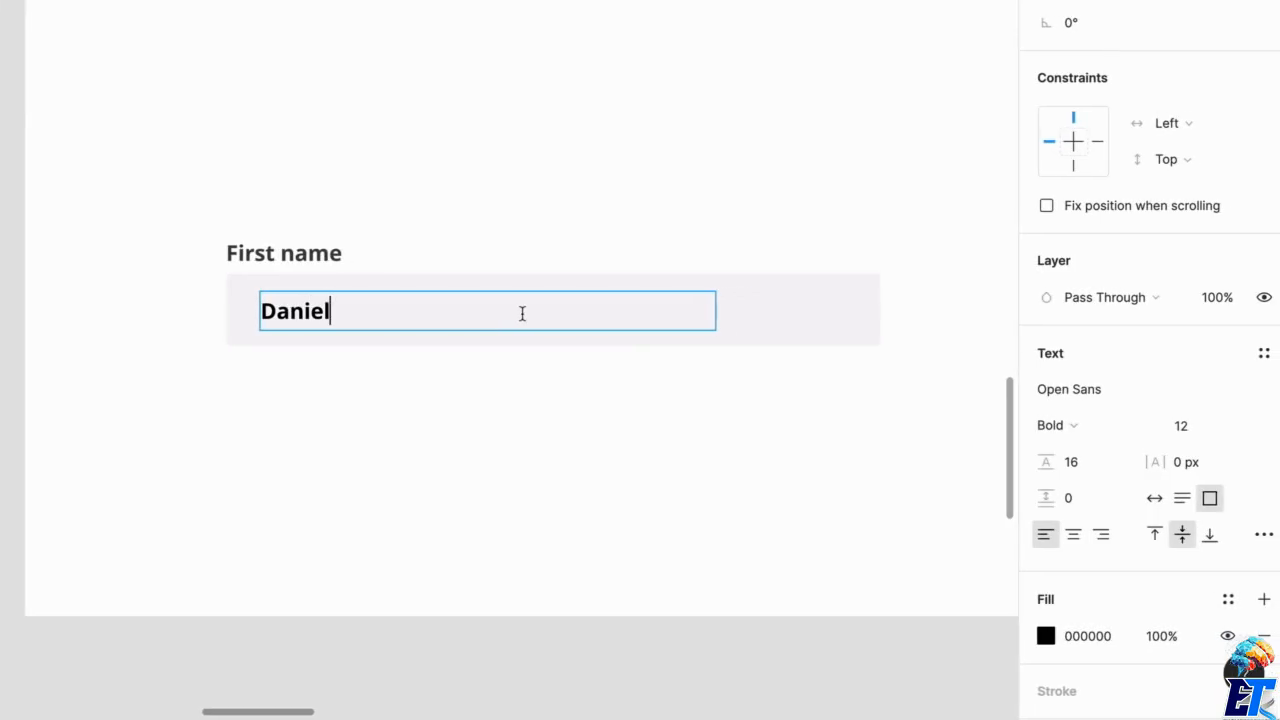
key(Escape)
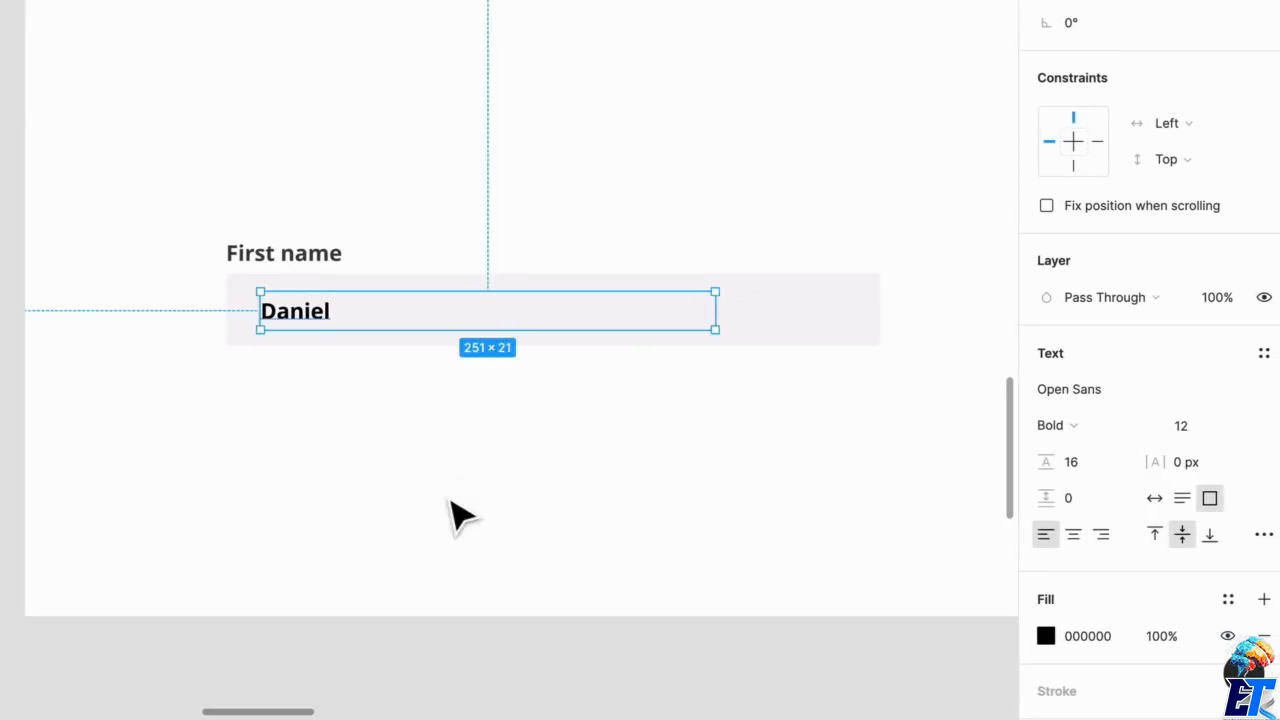
Set the sample name's font size to 14 and move its text box closer to the input's left edge
click(1237, 426)
click(1209, 480)
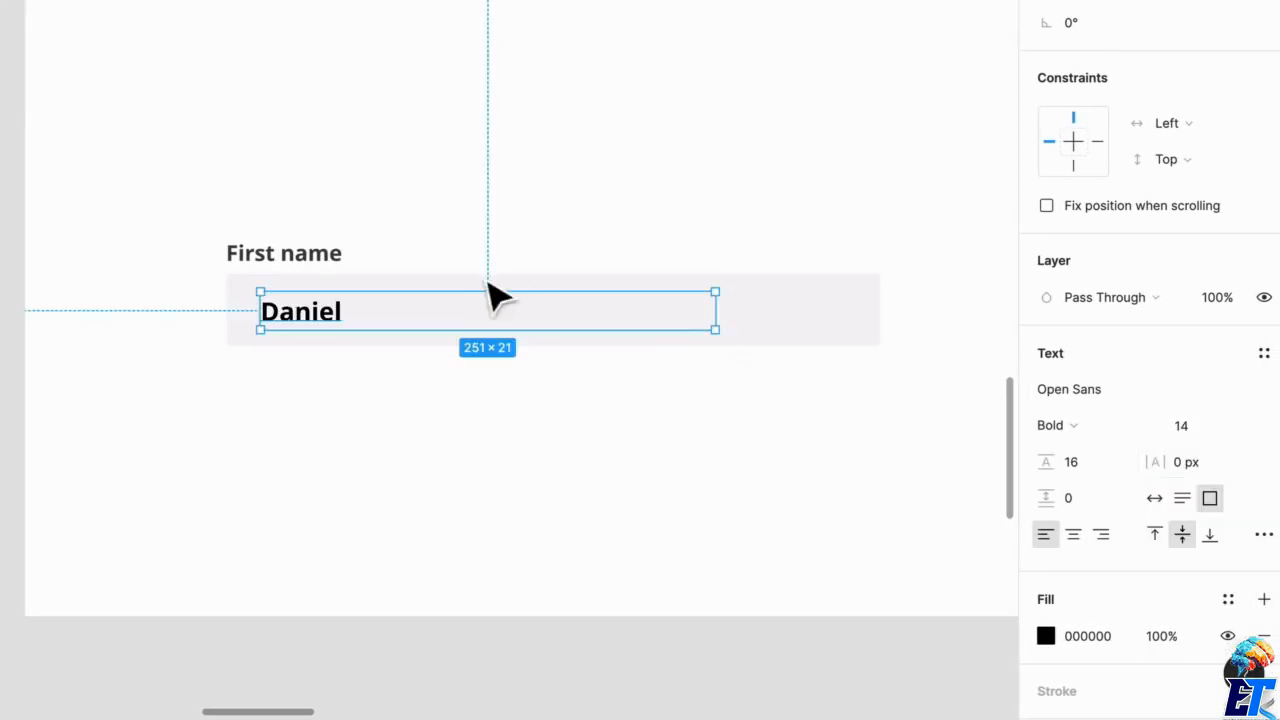
drag(354, 322, 324, 315)
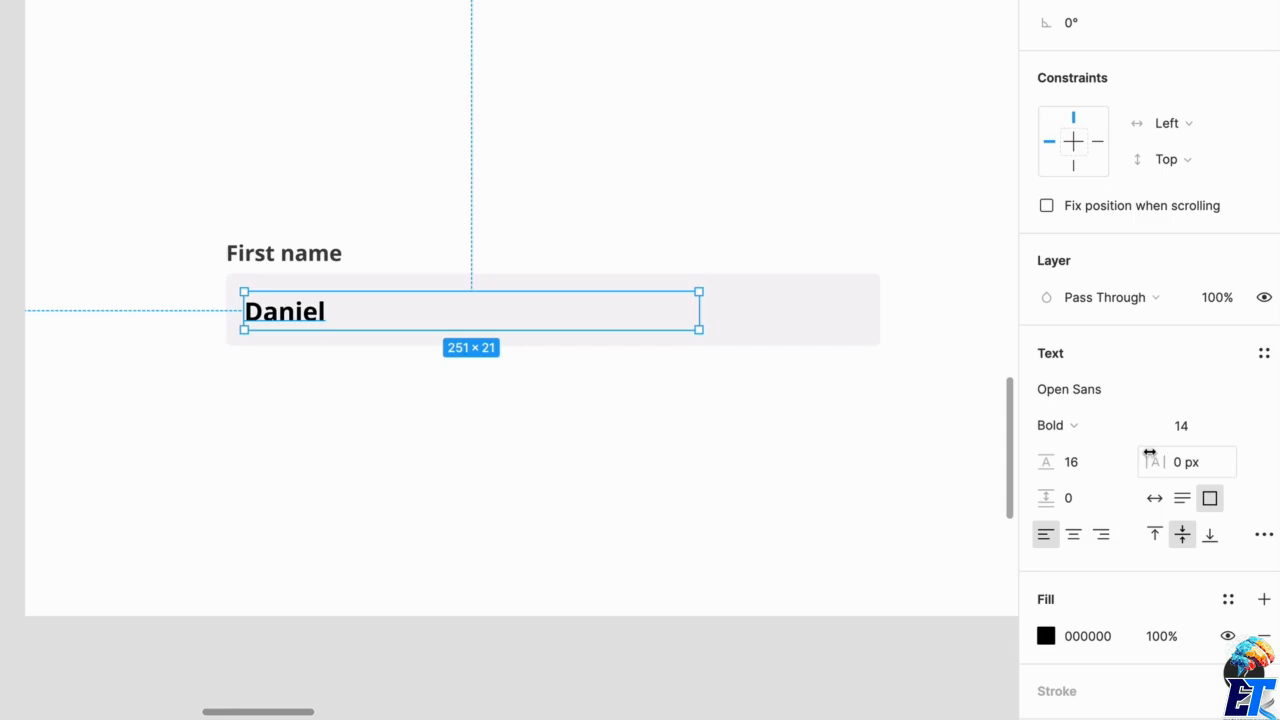
Set the sample name's text box to auto width and its font size to 16
click(1154, 498)
click(1192, 430)
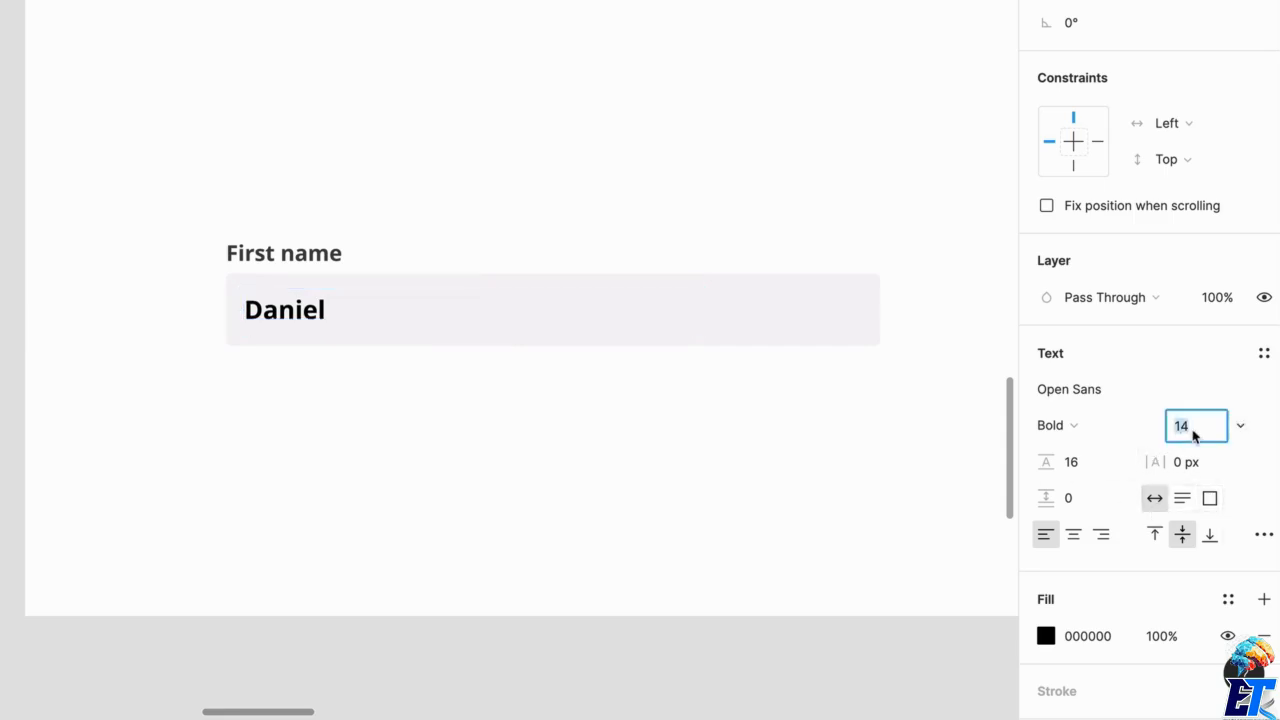
text(16)
key(Return)
Set the sample name's font weight to Regular and nudge its text box up slightly inside the First name input
click(1095, 432)
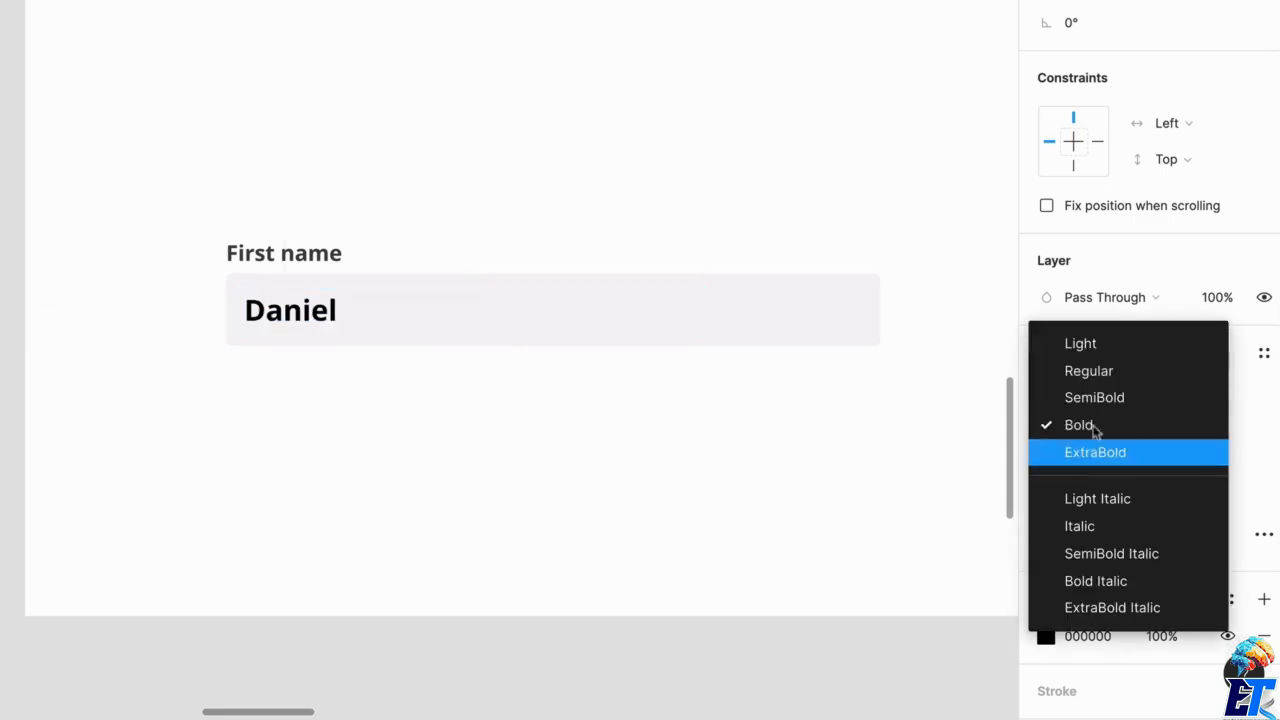
click(1105, 374)
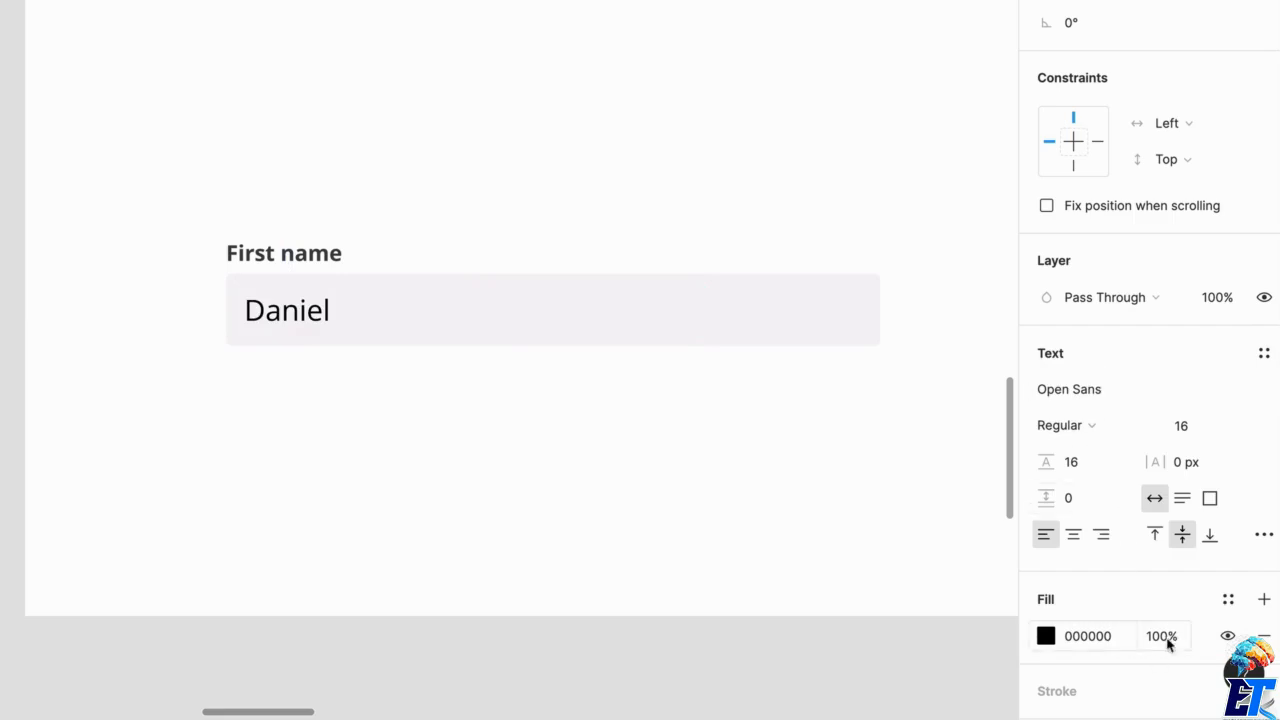
double_click(301, 271)
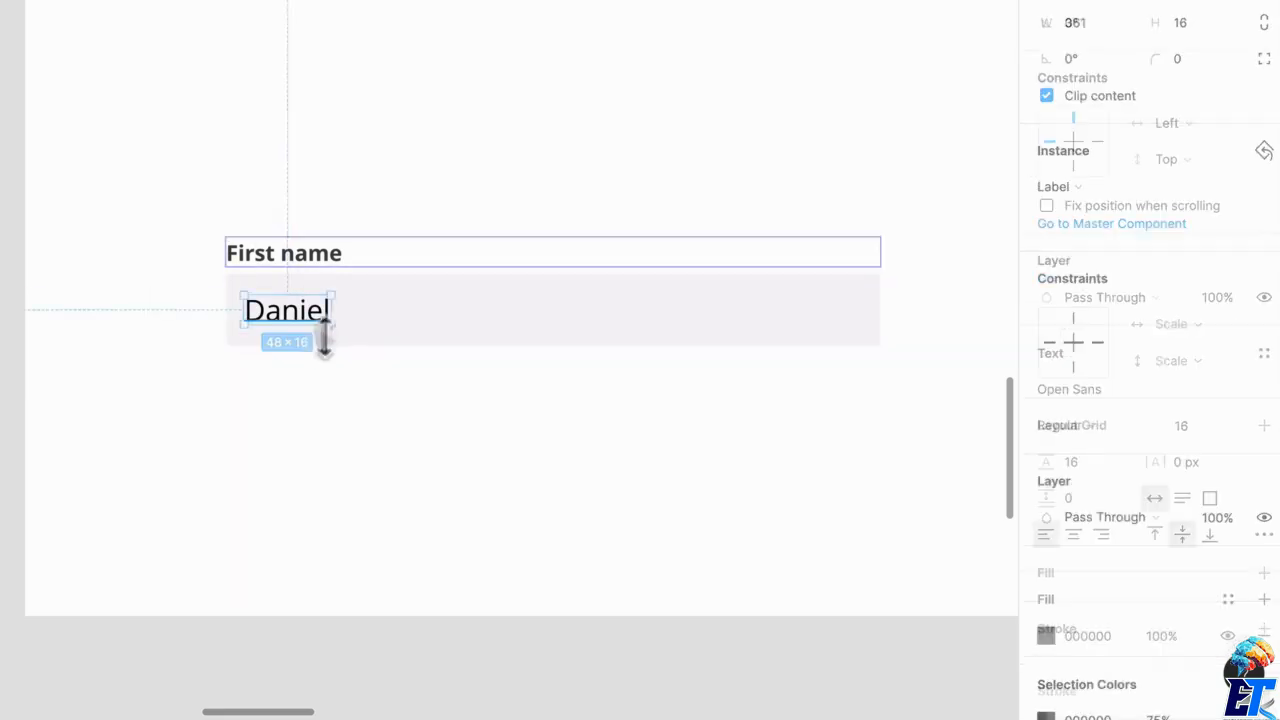
drag(325, 322, 325, 318)
click(314, 406)
scroll(314, 406, down, 3)
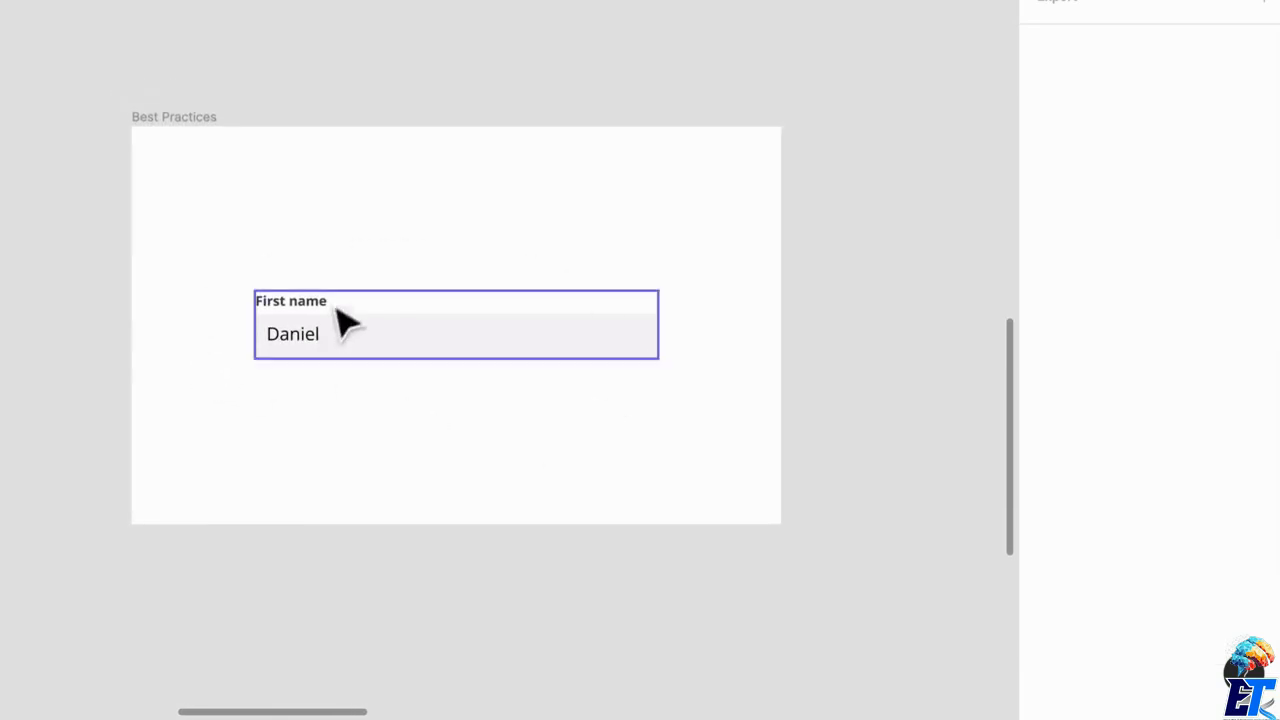
scroll(217, 363, up, 3)
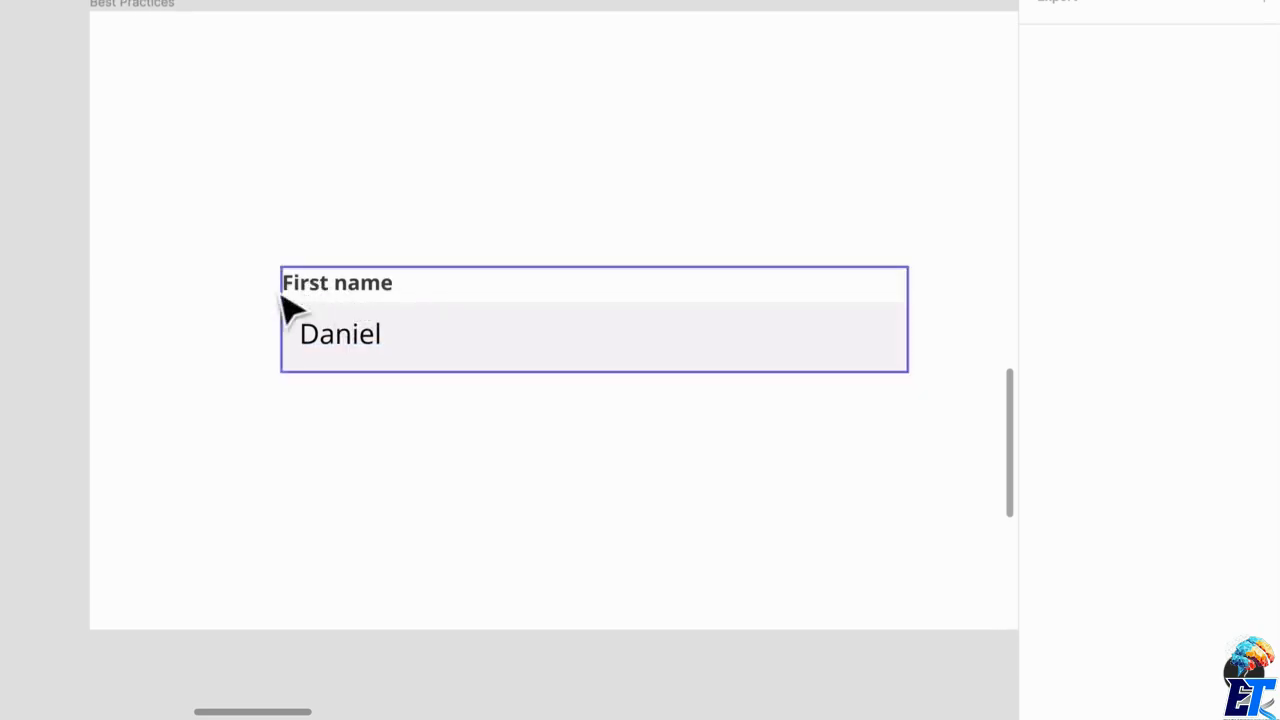
scroll(386, 474, down, 3)
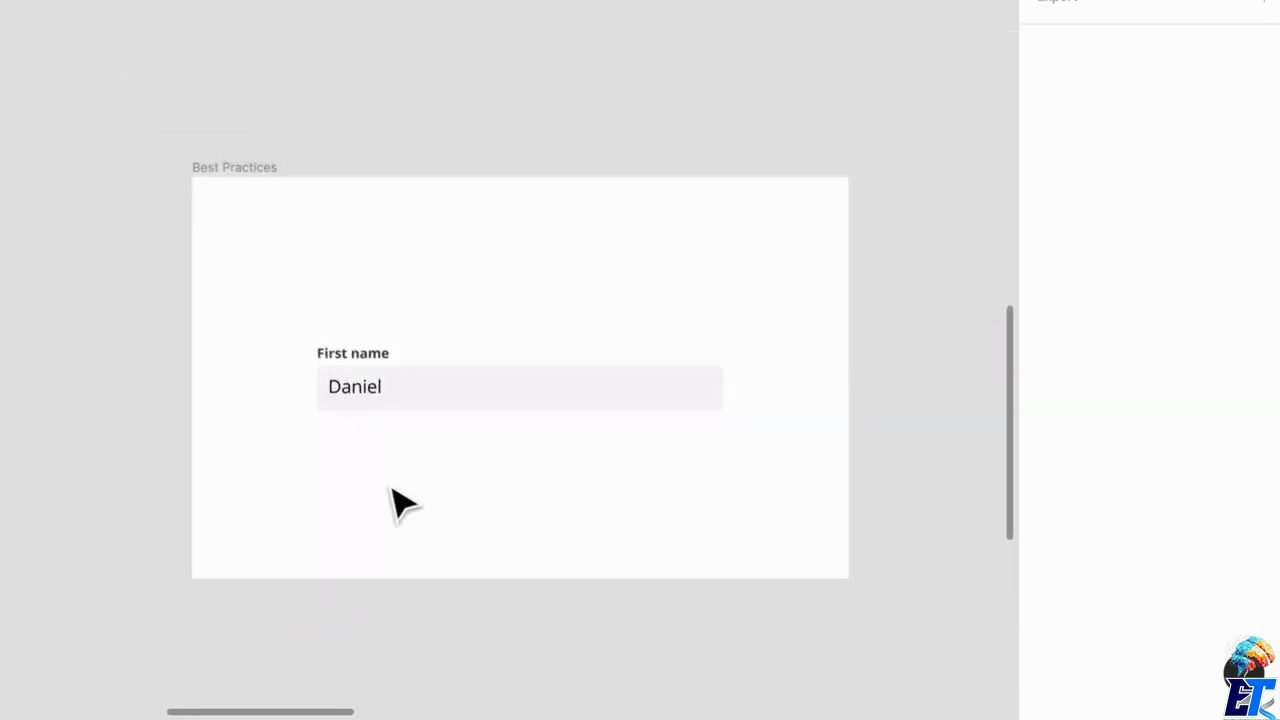
Delete the sample name from the First name input and clear the selection
super+click(356, 398)
key(Delete)
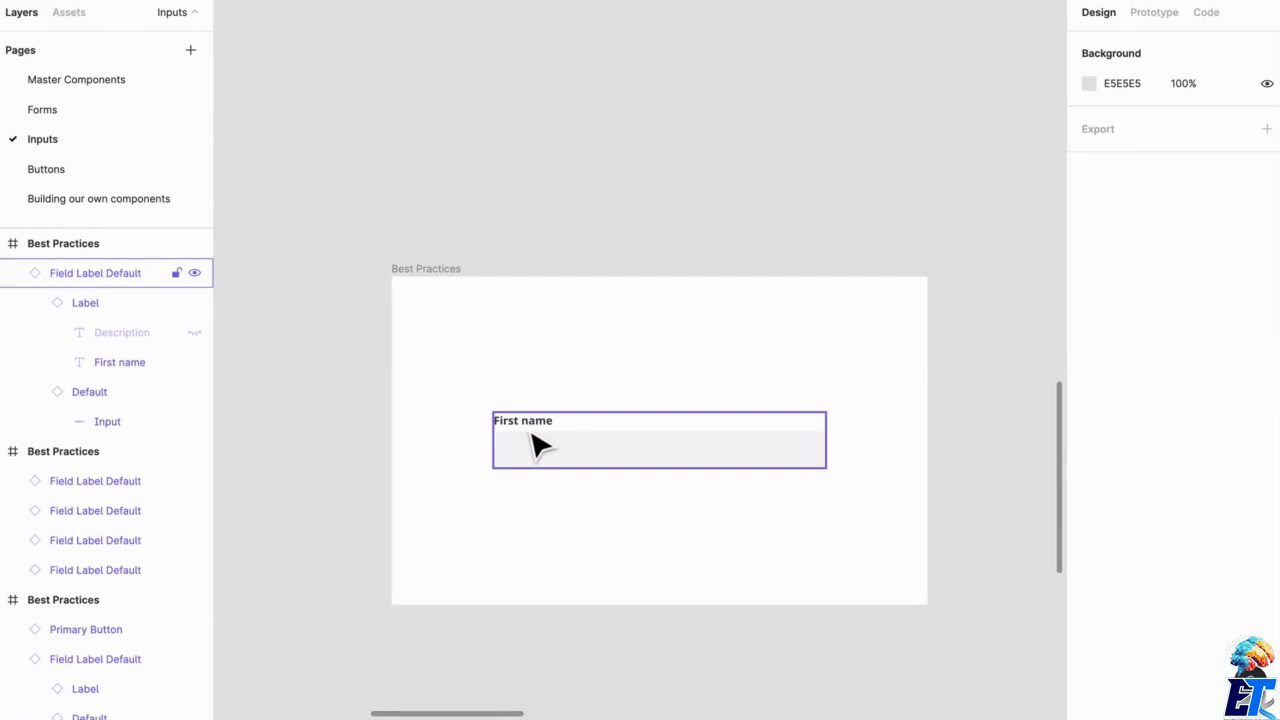
key(Escape)
Hide the placeholder Text layer of the unlabelled Spouse's birthday field in the lower Best Practices frame
scroll(560, 490, down, 15)
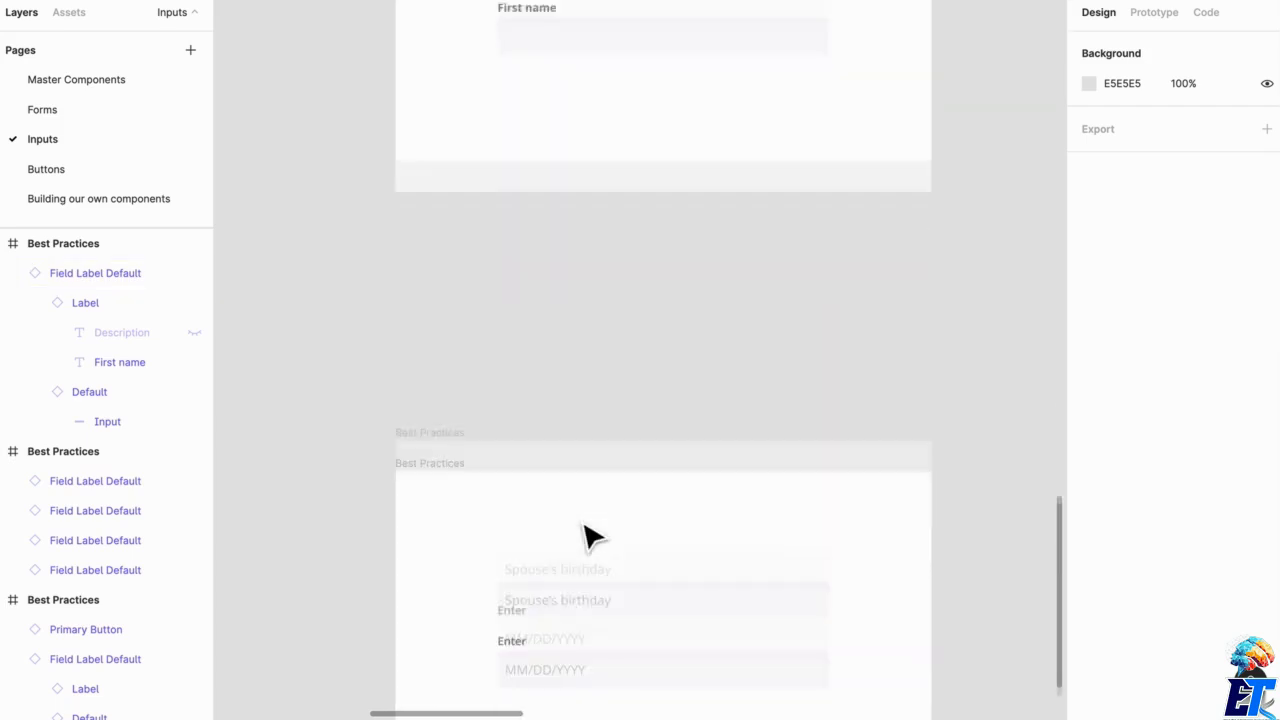
scroll(695, 468, up, 3)
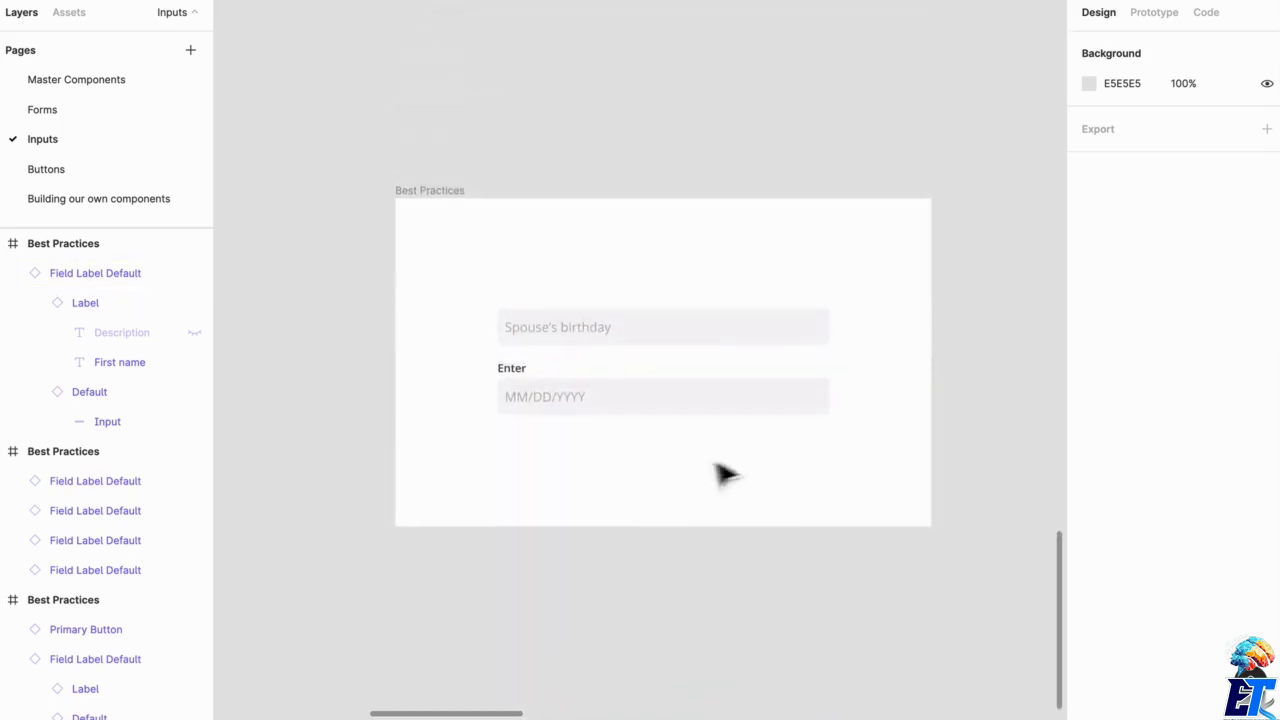
scroll(881, 432, up, 3)
scroll(871, 432, up, 2)
scroll(871, 432, left, 2)
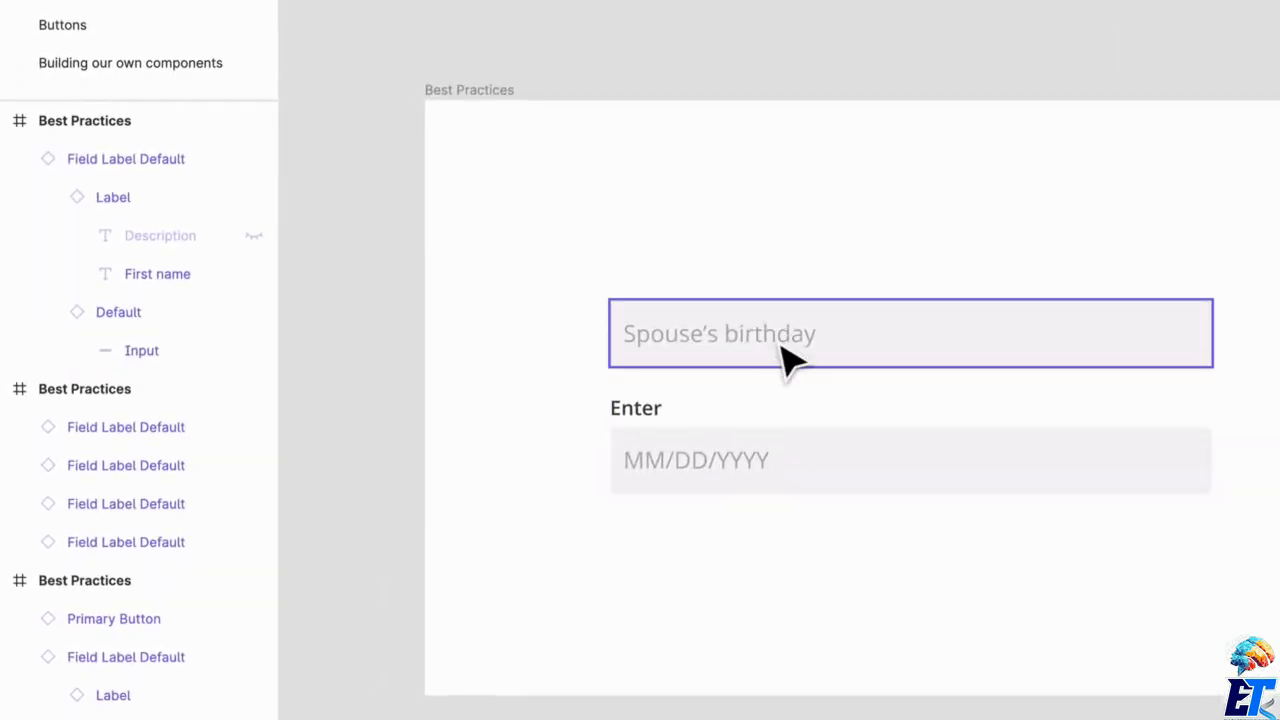
click(920, 337)
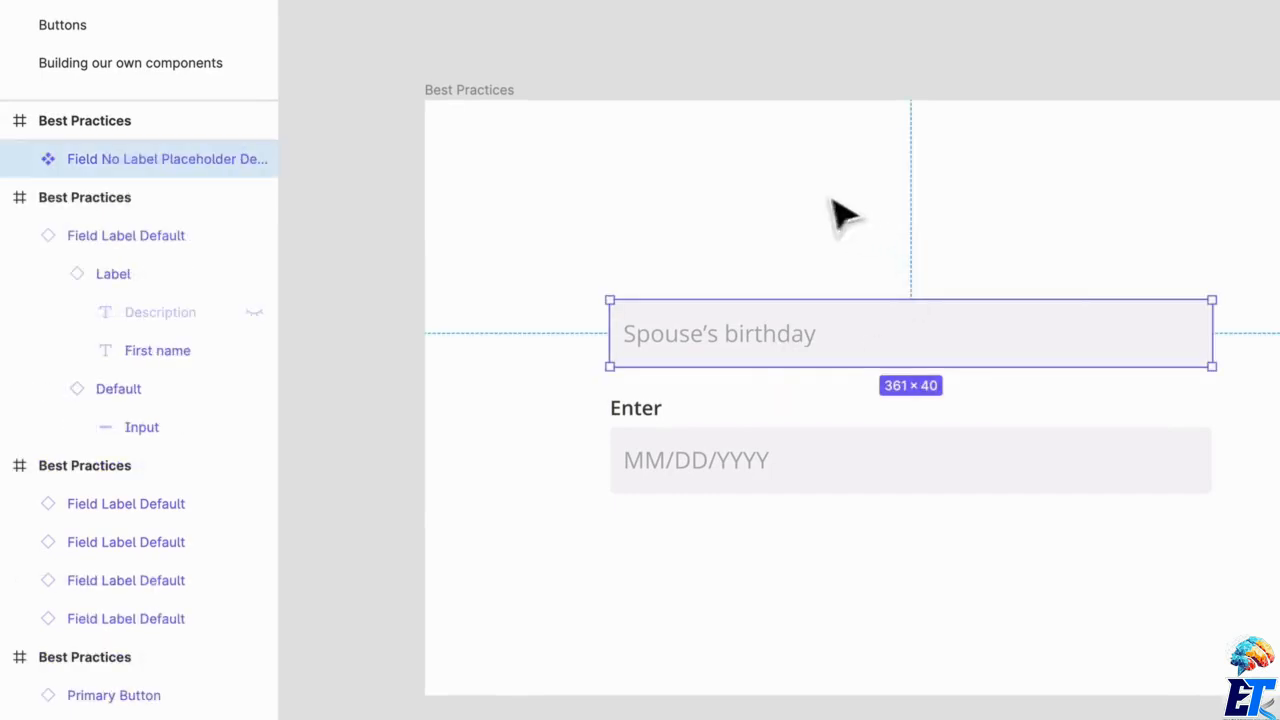
double_click(948, 340)
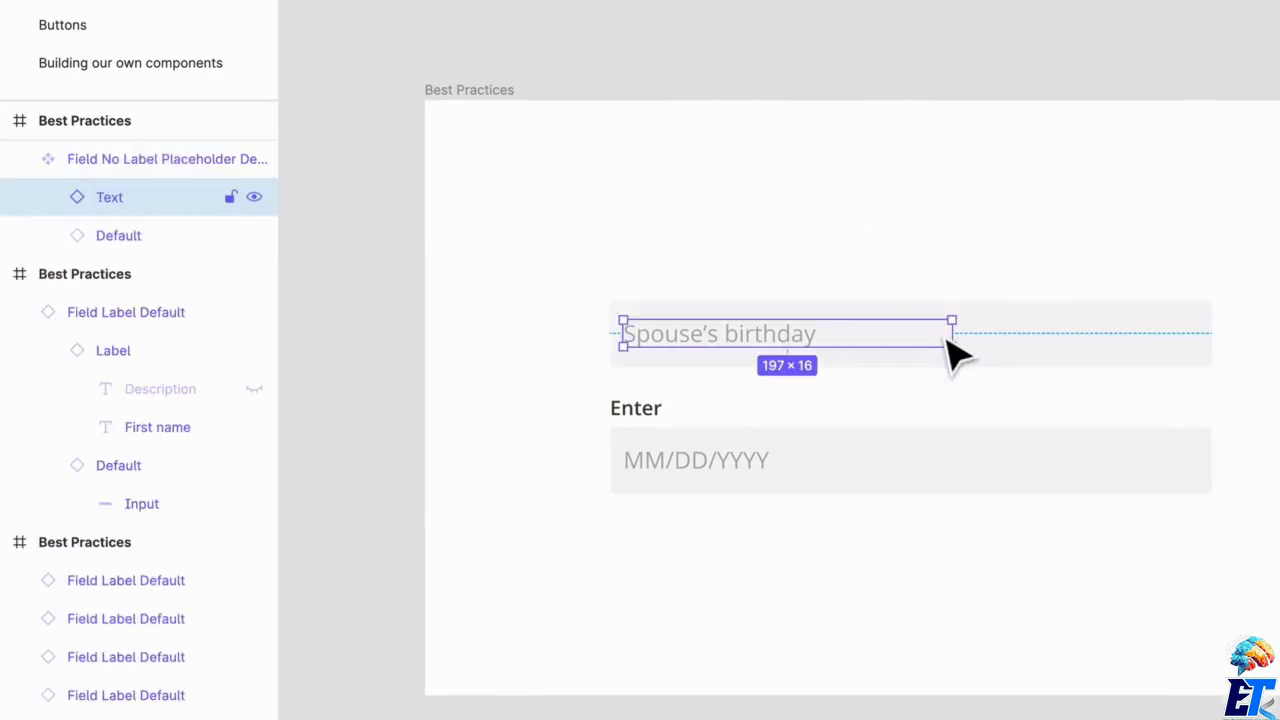
click(140, 160)
click(55, 238)
click(50, 237)
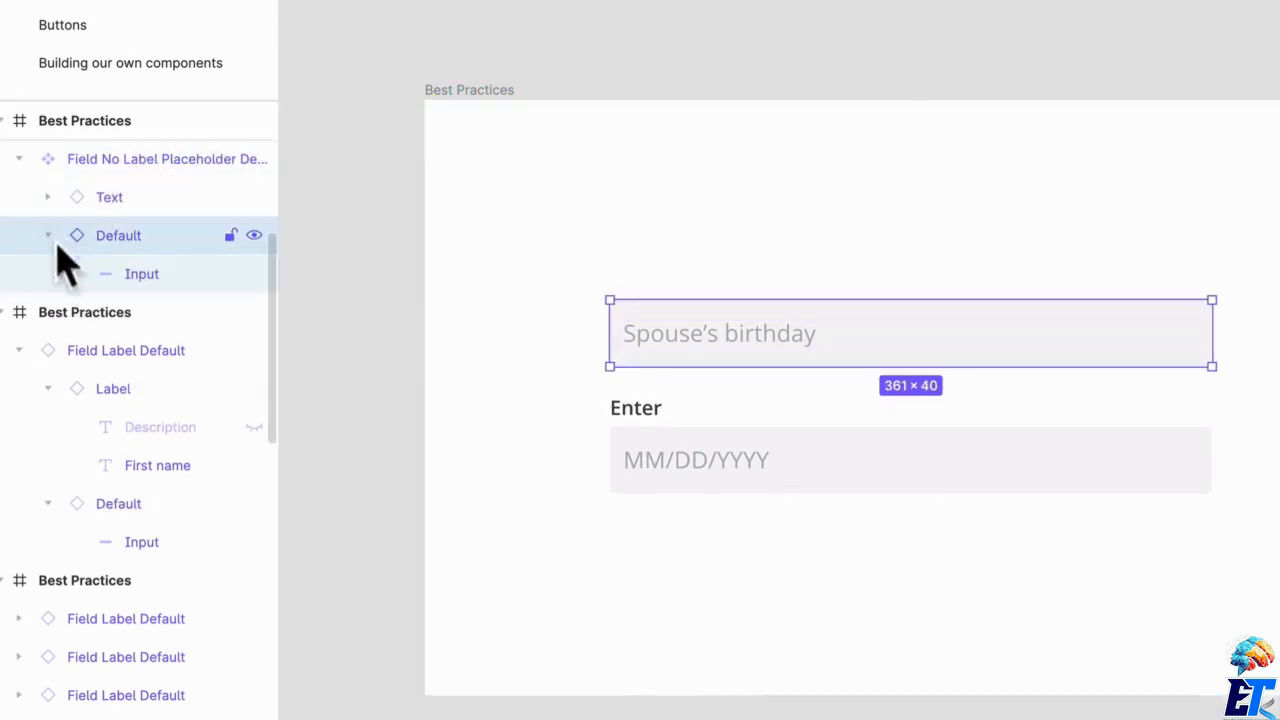
click(48, 197)
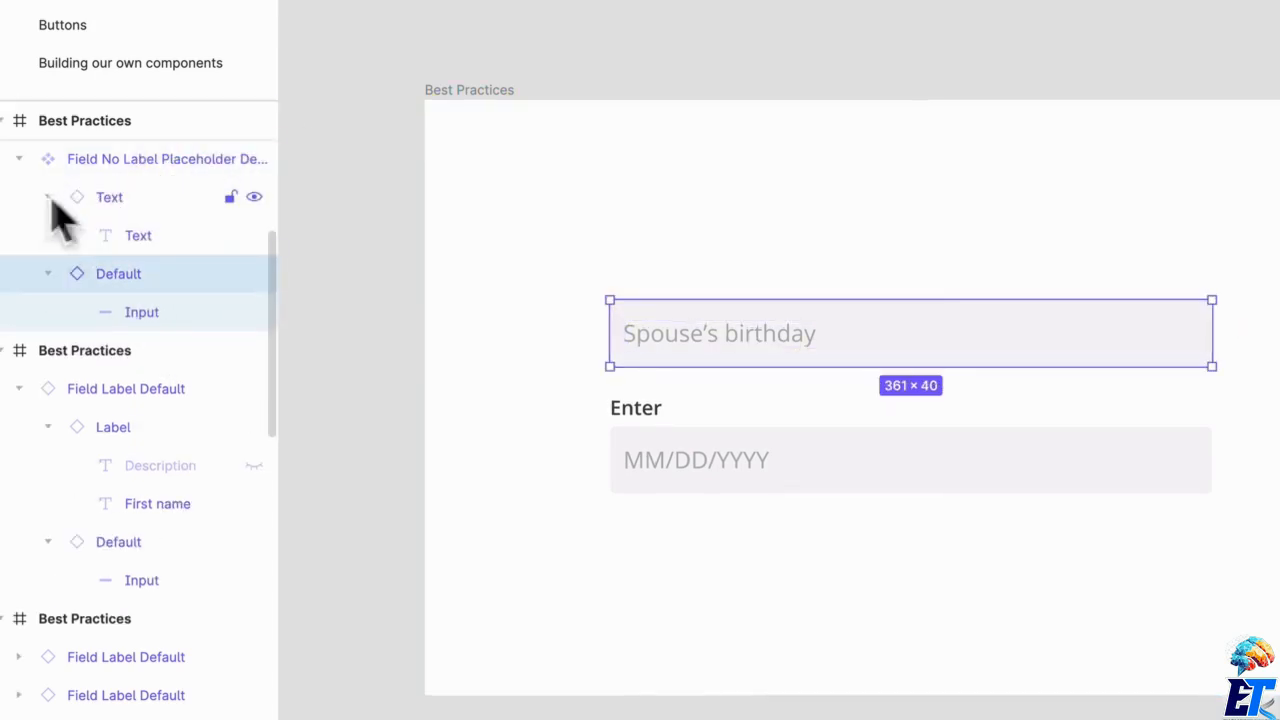
click(158, 212)
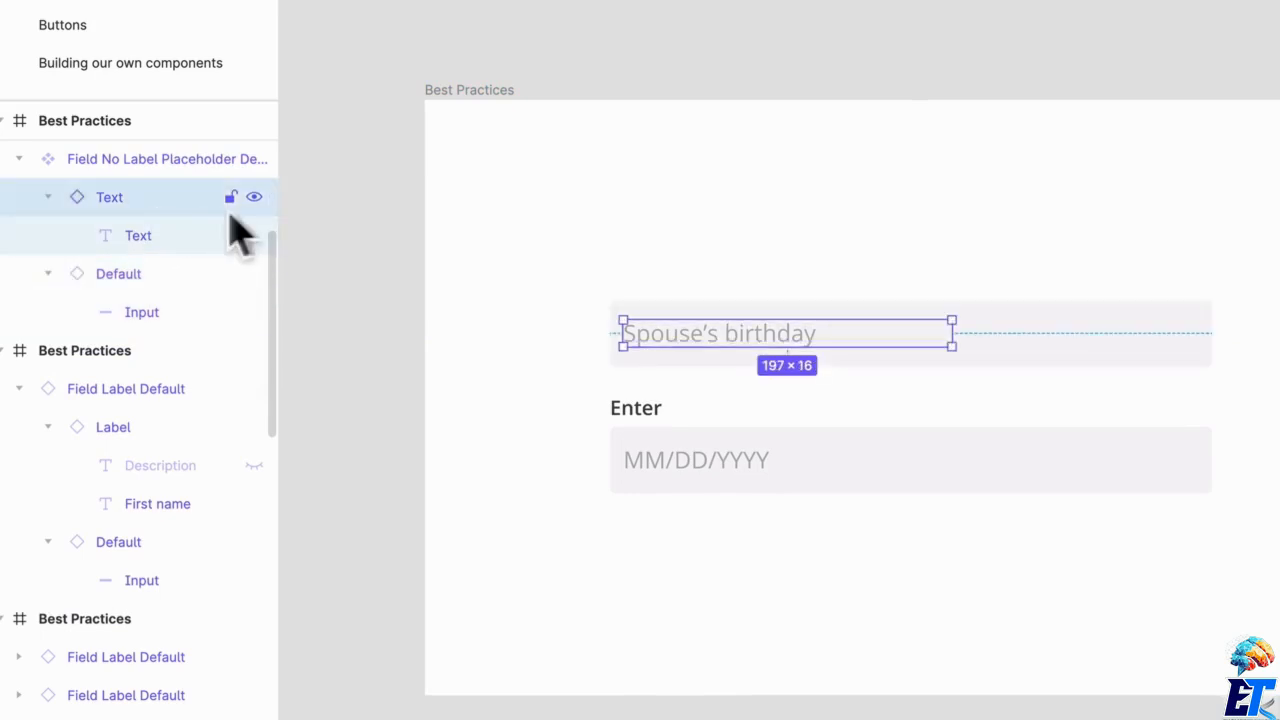
click(253, 197)
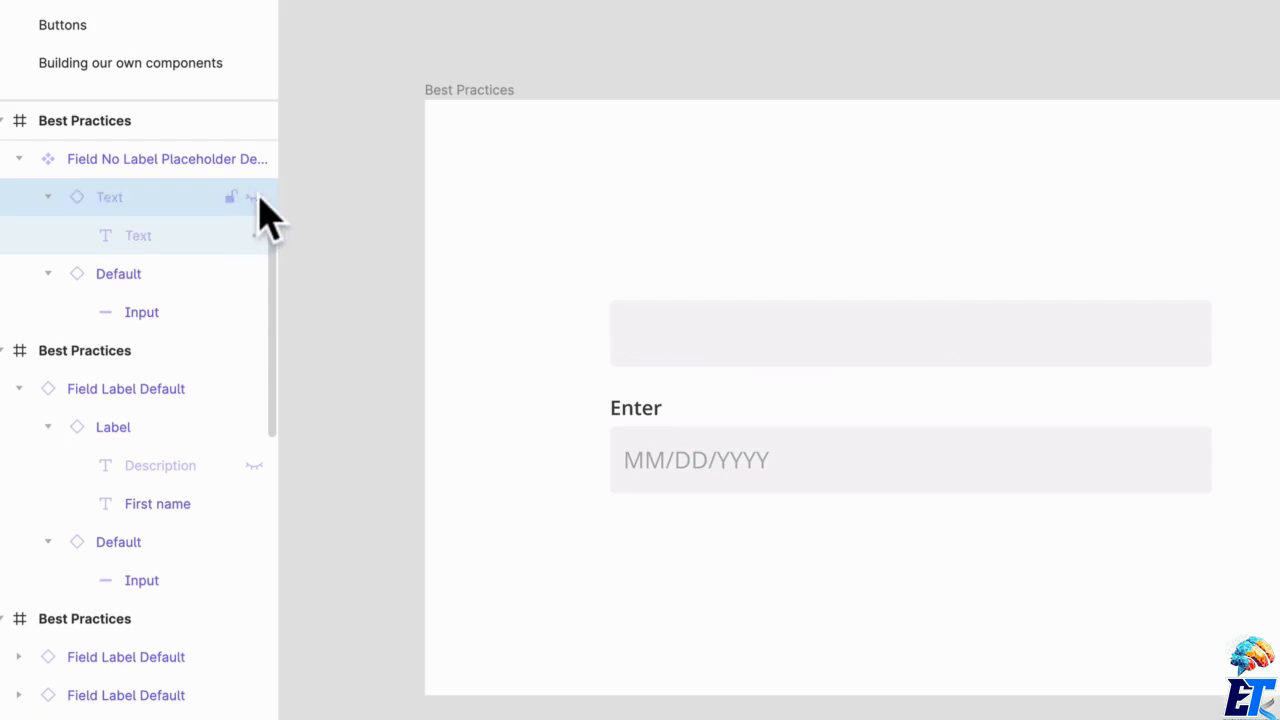
Copy the "Enter" label and place the copy above the upper, unlabelled input
click(650, 428)
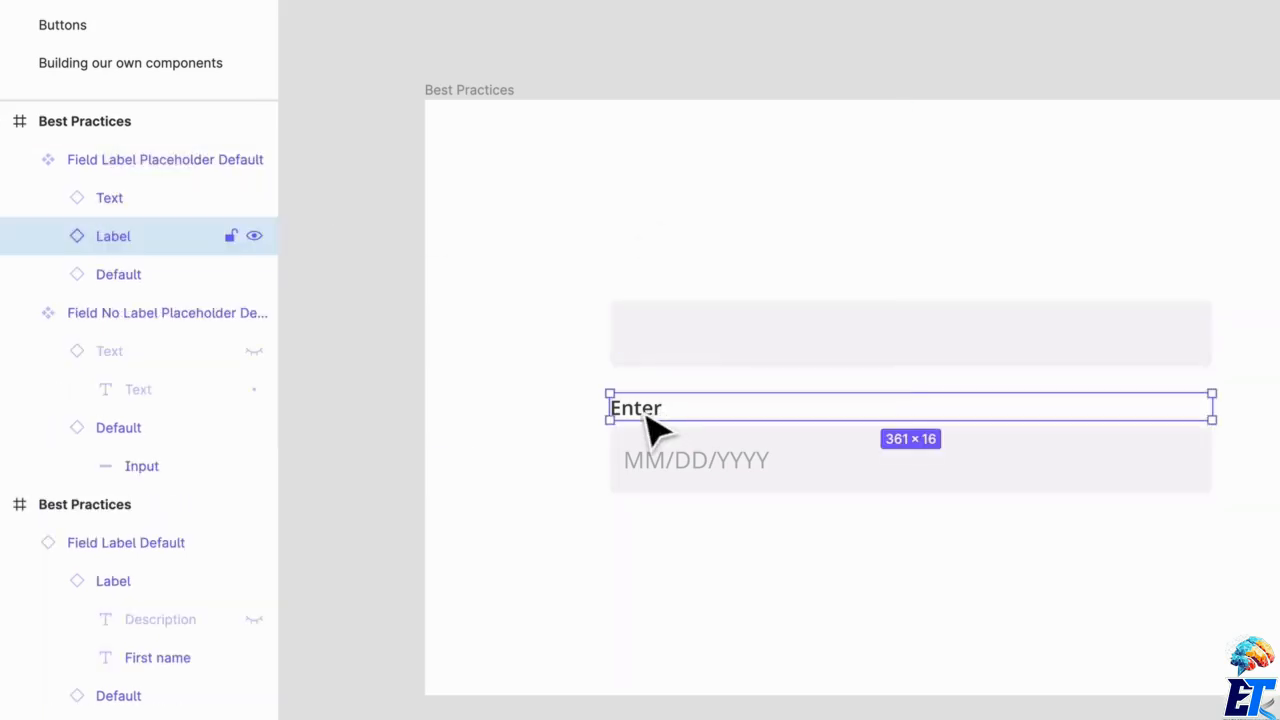
key(Escape)
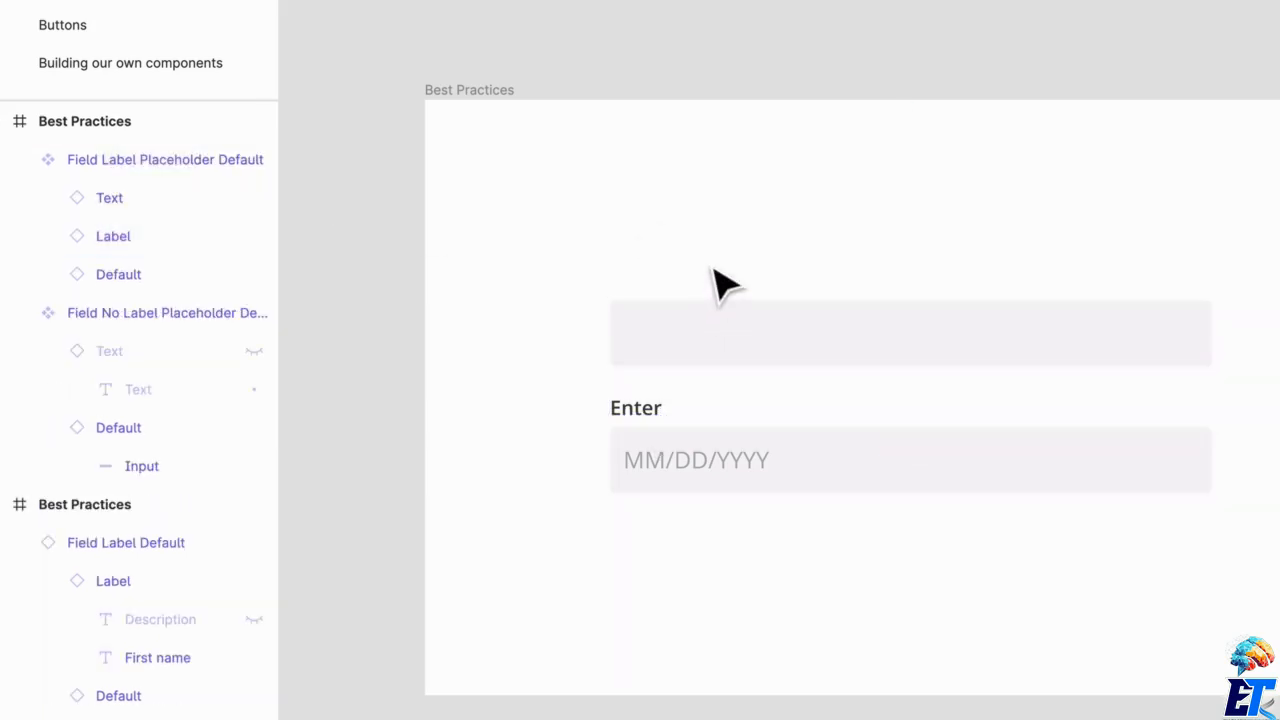
key(ctrl+v)
drag(677, 418, 666, 274)
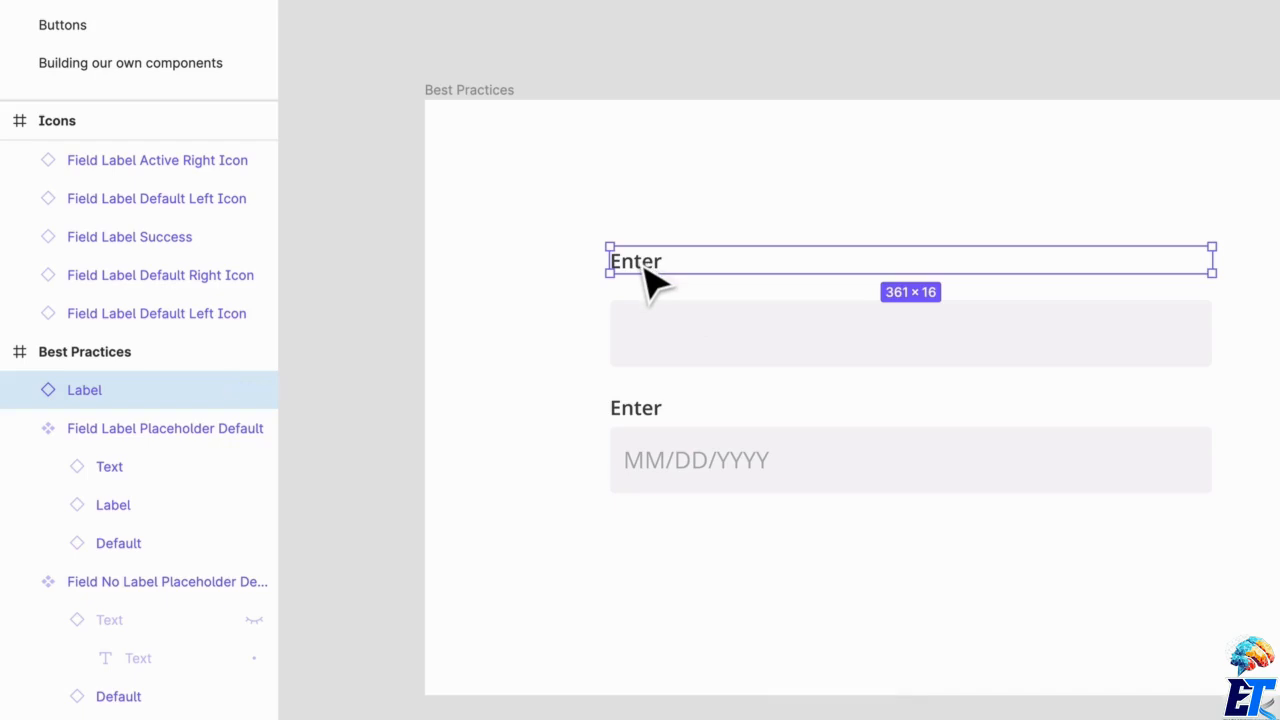
Change the copied label's text to "Spouse’s birthday" and move it slightly closer to the upper input
double_click(656, 281)
double_click(638, 258)
text(S)
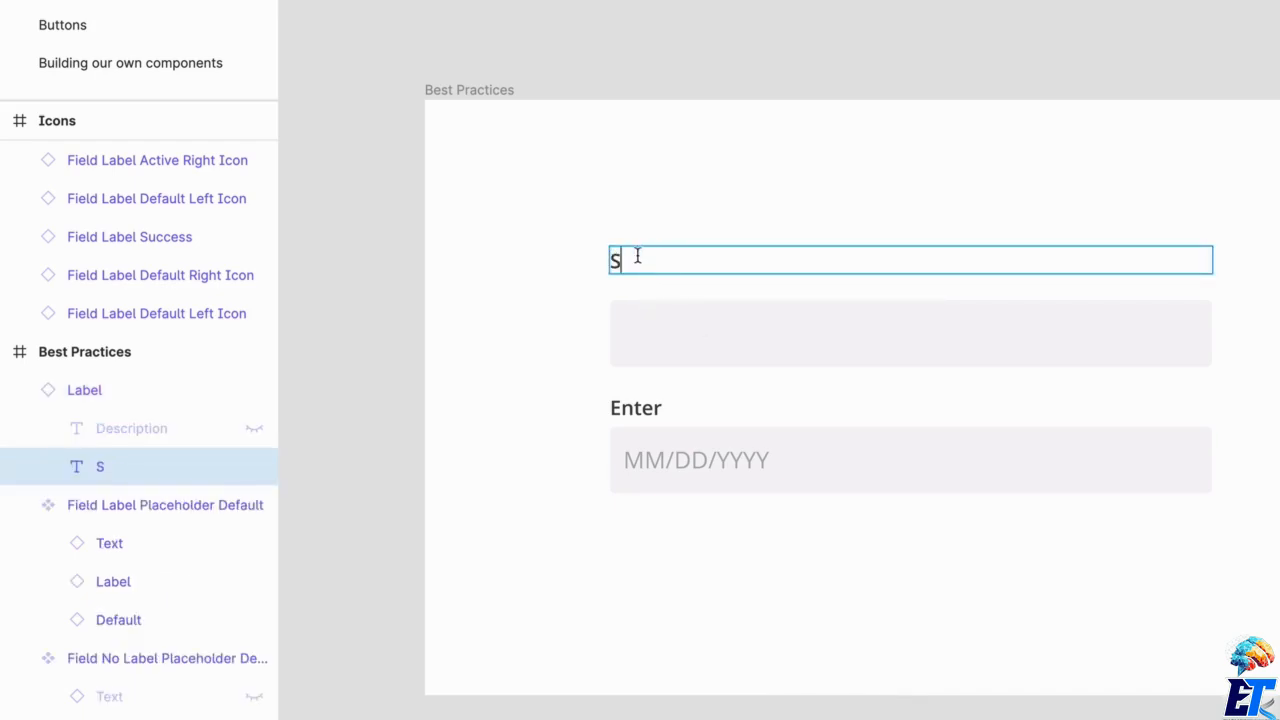
text(pouse)
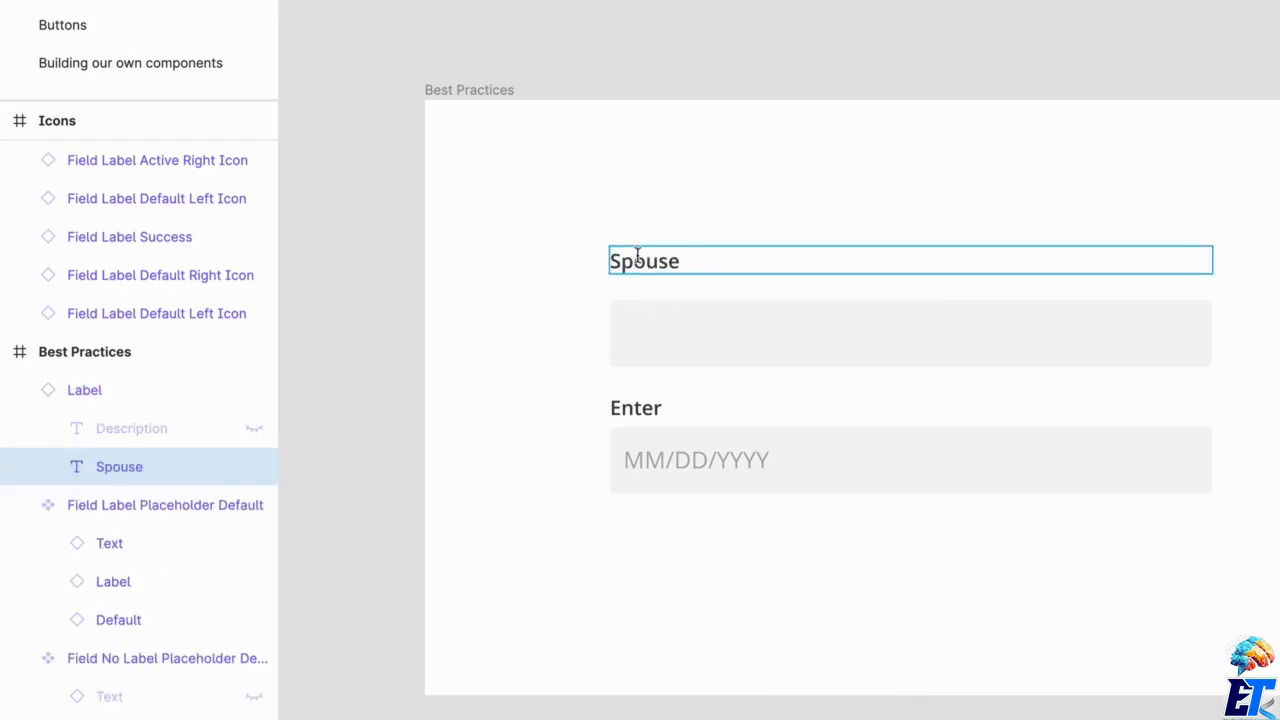
text(’s birthday)
click(846, 210)
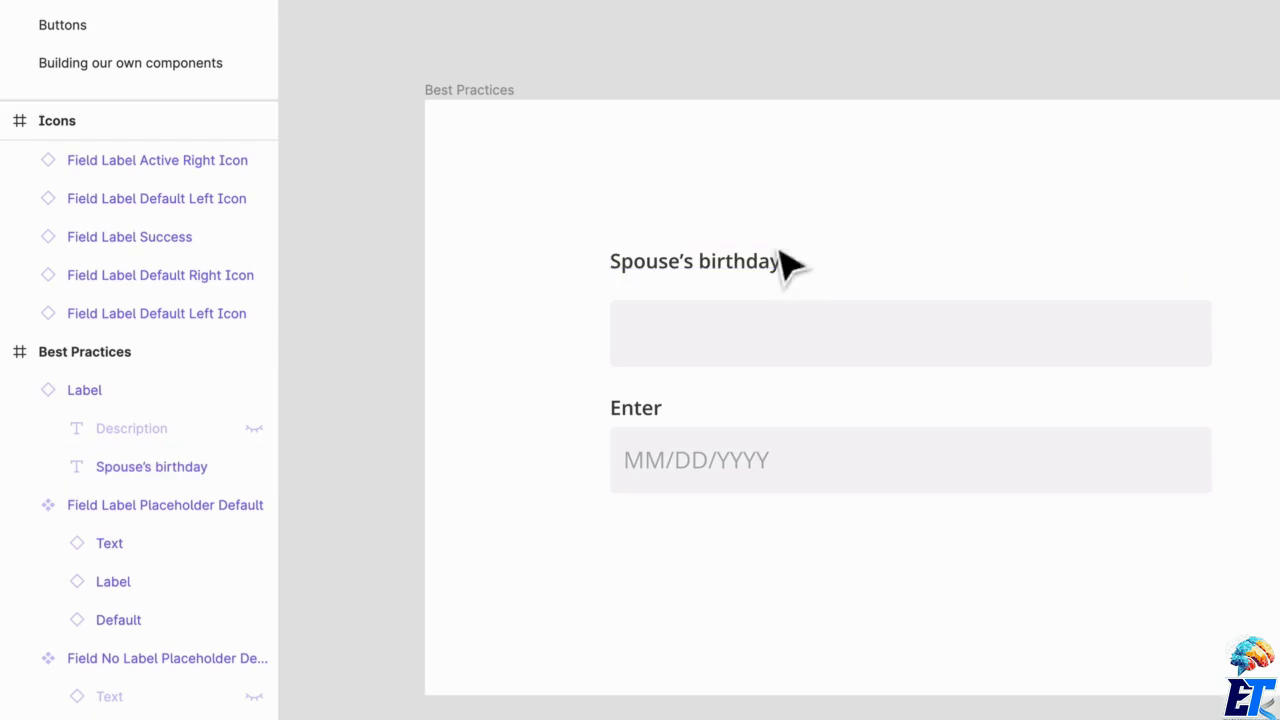
drag(771, 271, 773, 280)
click(805, 205)
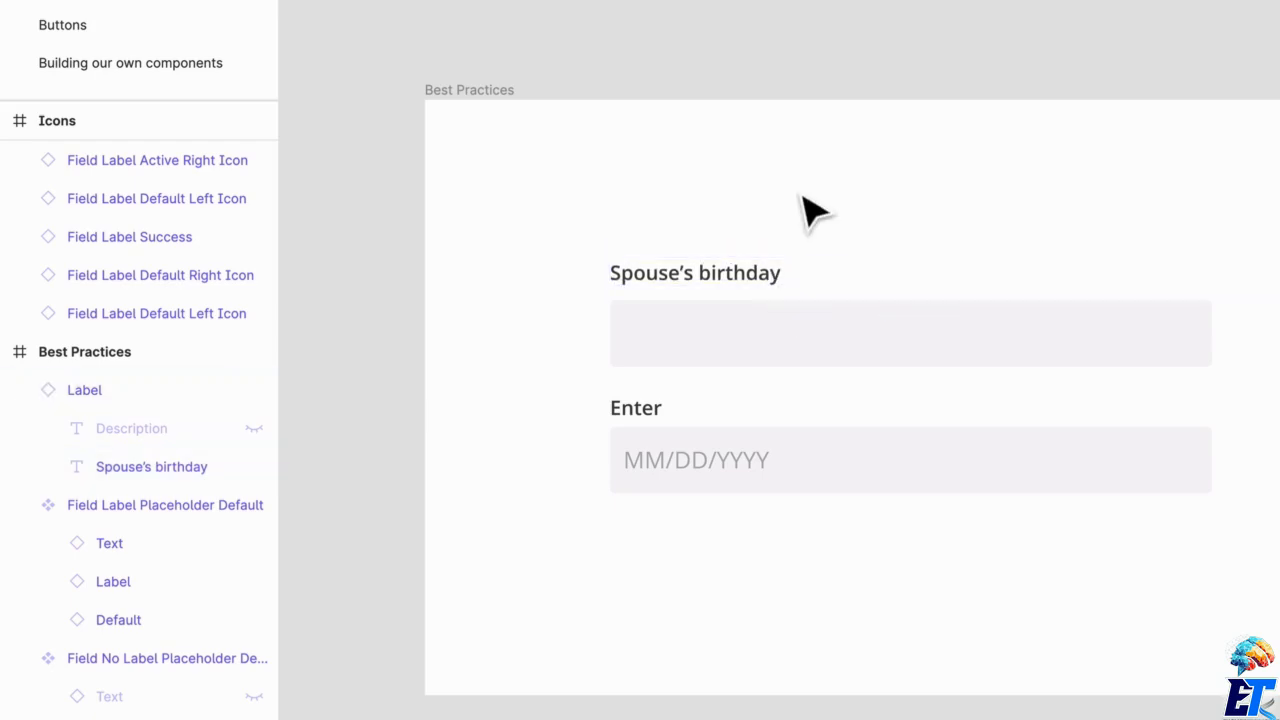
Replace the lower field's "Enter" label with "Spouse’s birthday" and delete its MM/DD/YYYY placeholder
double_click(722, 476)
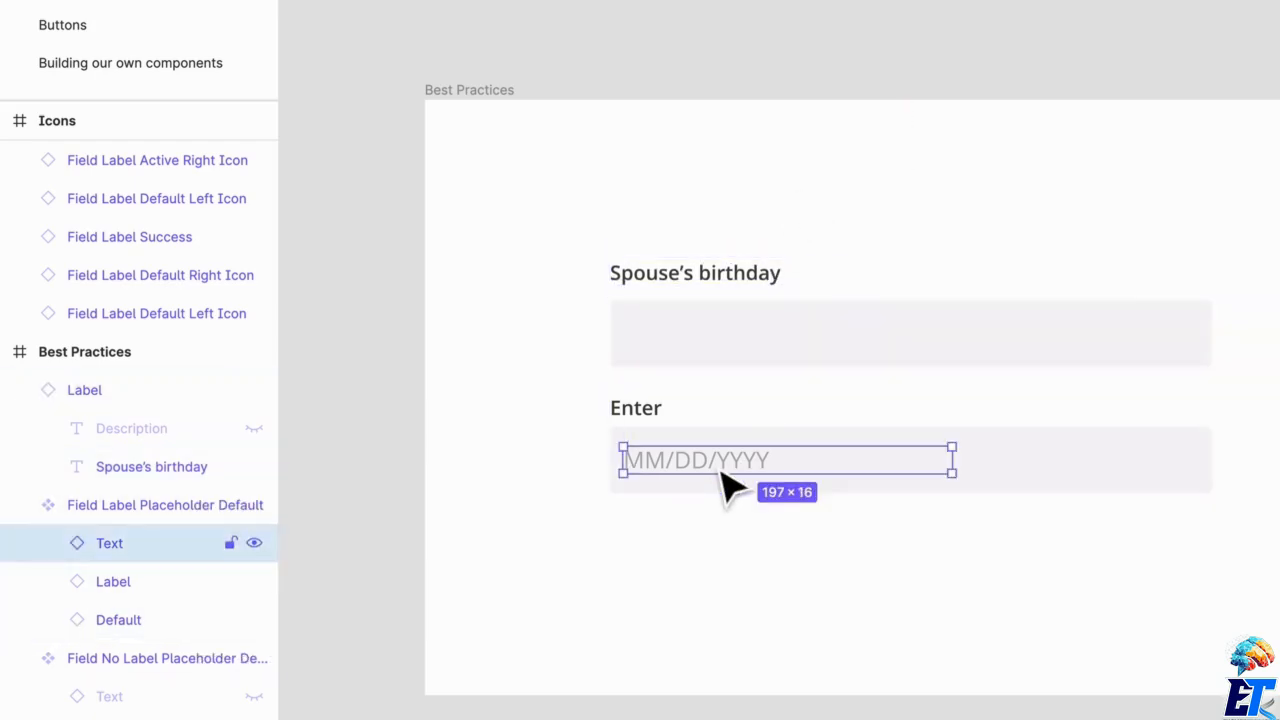
click(655, 421)
double_click(643, 408)
key(ctrl+a)
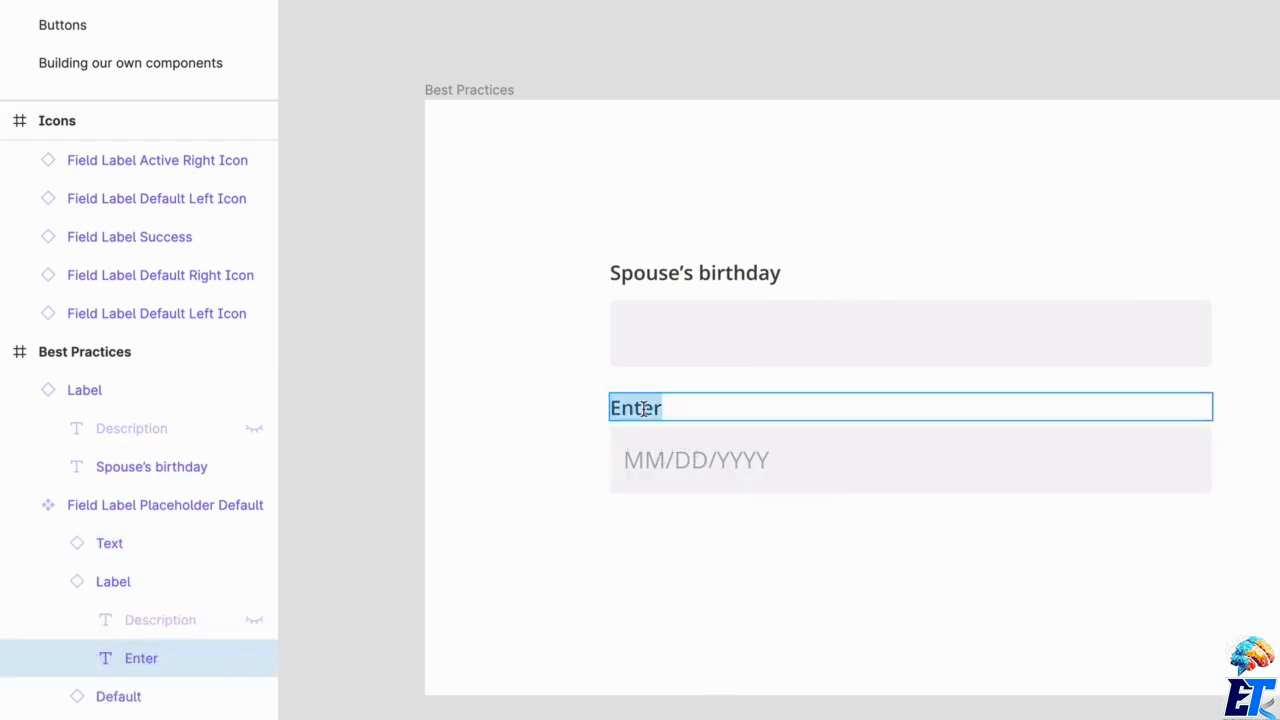
text(Spouse’s birthday)
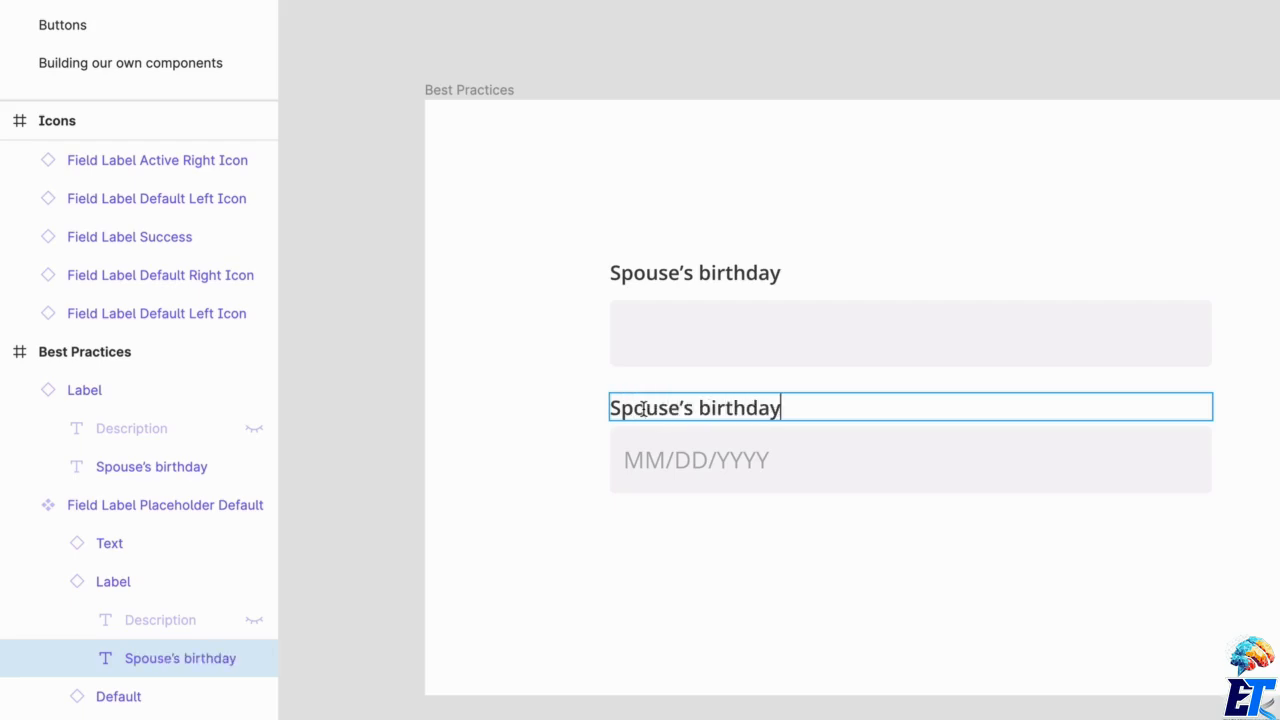
click(776, 468)
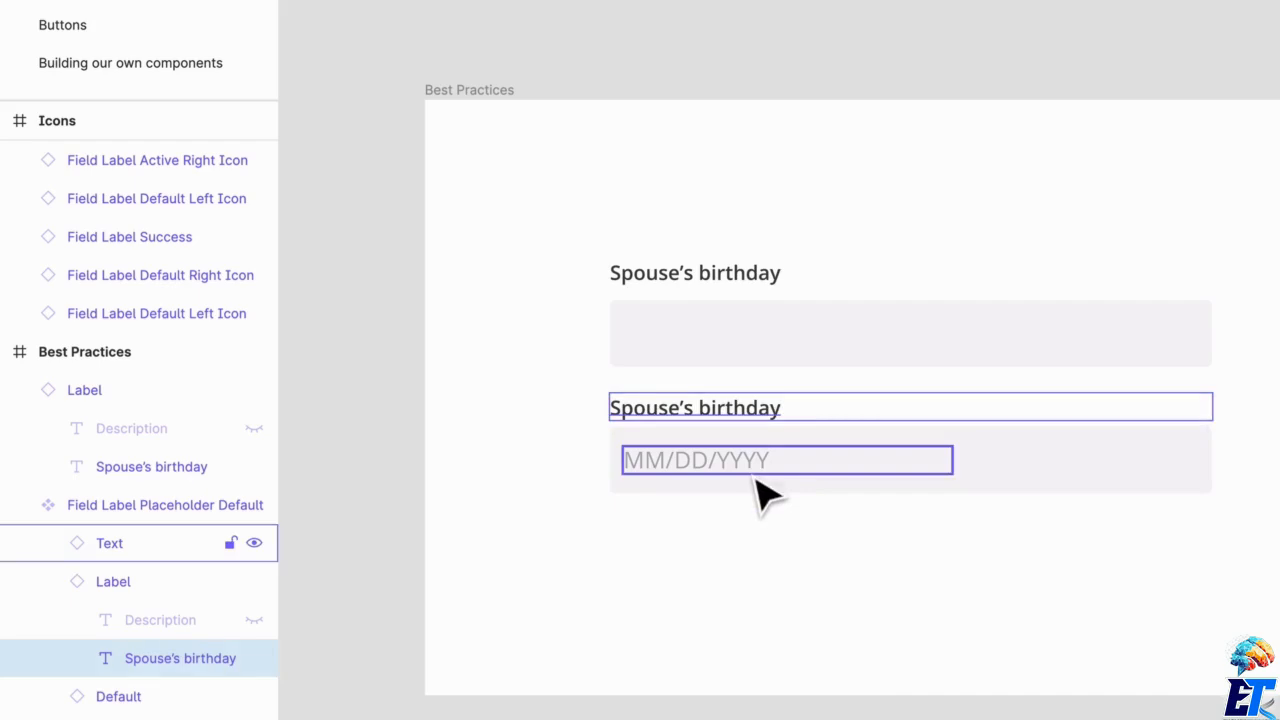
key(Delete)
Make the hidden Description text in the lower field's label visible
click(765, 428)
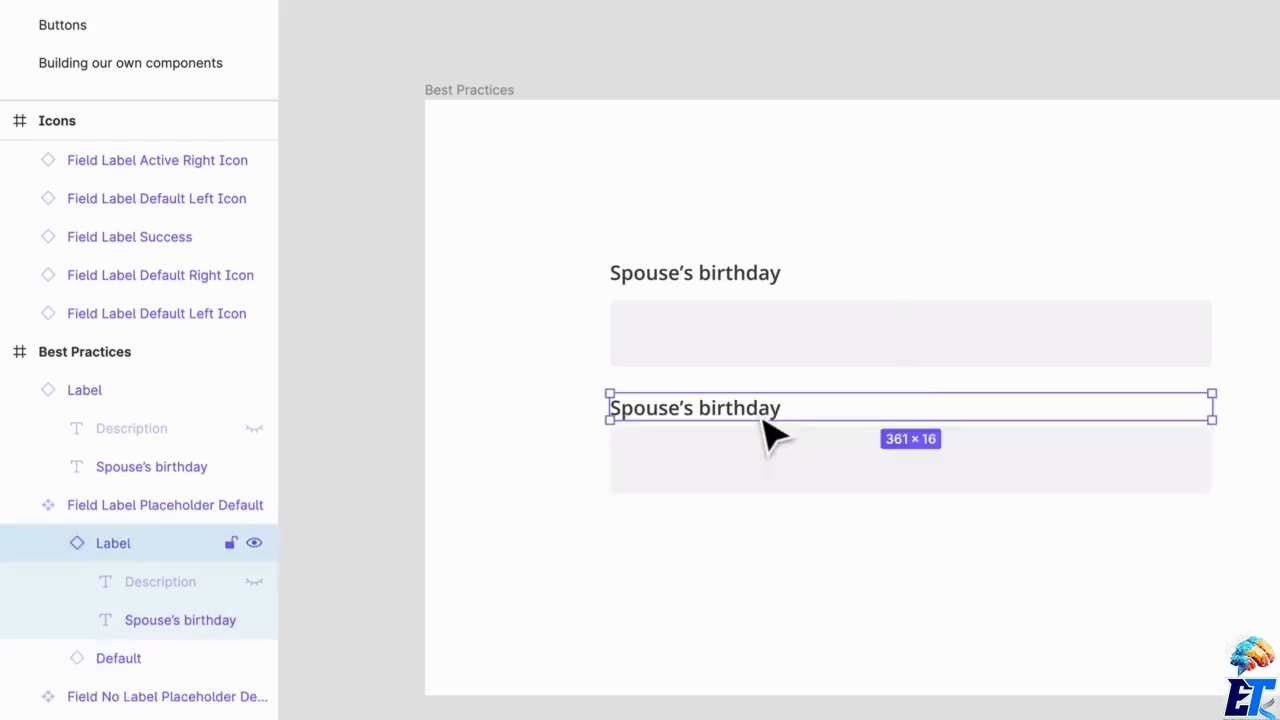
click(765, 428)
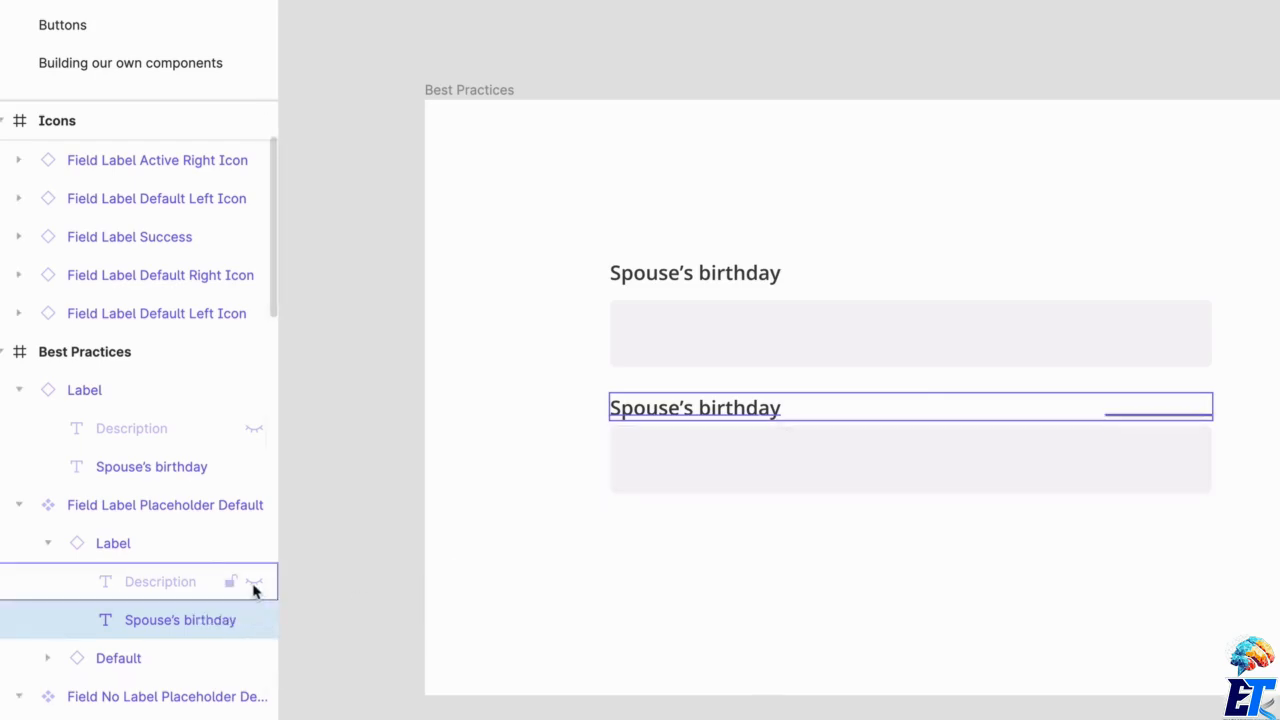
click(254, 584)
click(1160, 417)
key(Escape)
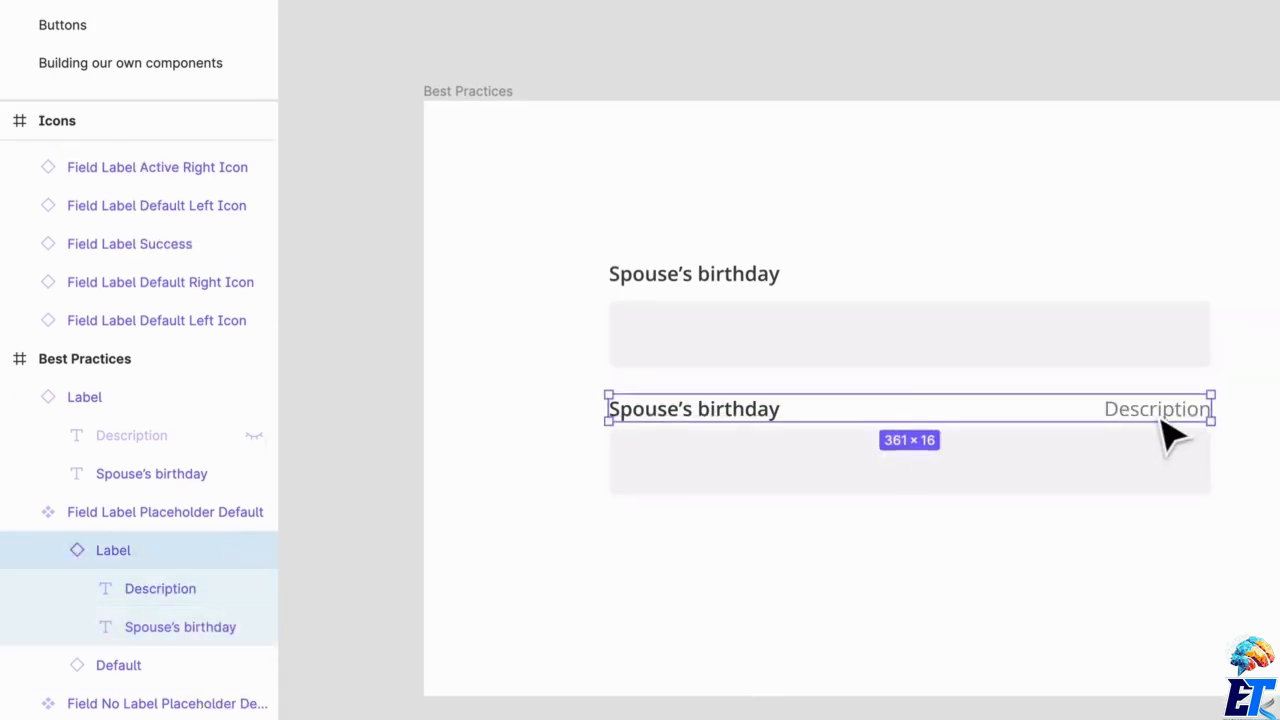
Change the lower field's description text to "MM/DD/YYYY"
click(1177, 409)
double_click(1167, 402)
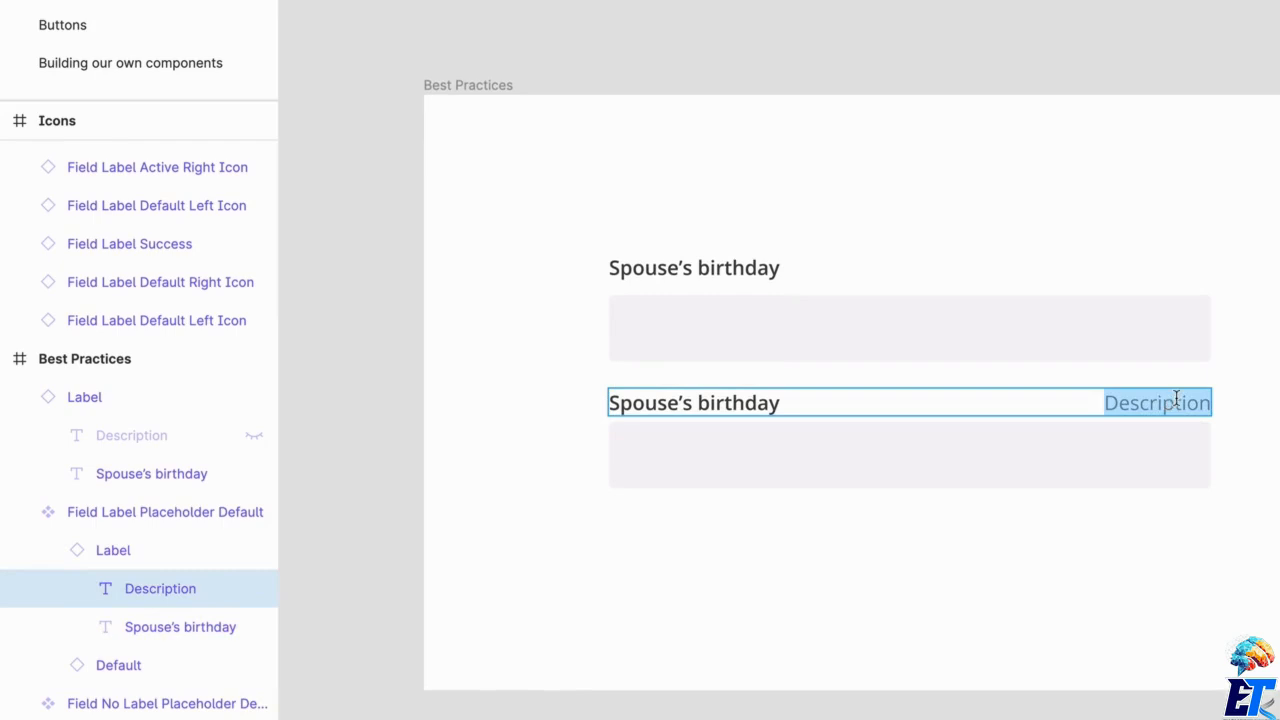
text(MM)
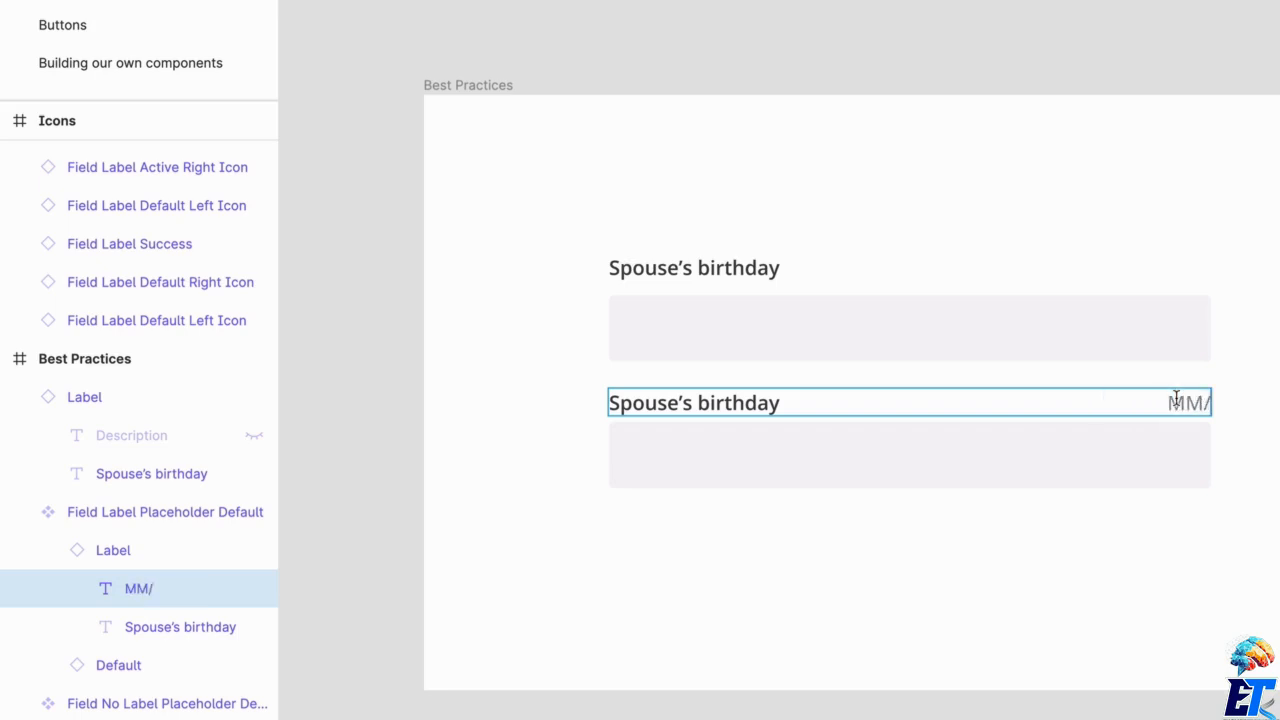
text(/DD/YYYY)
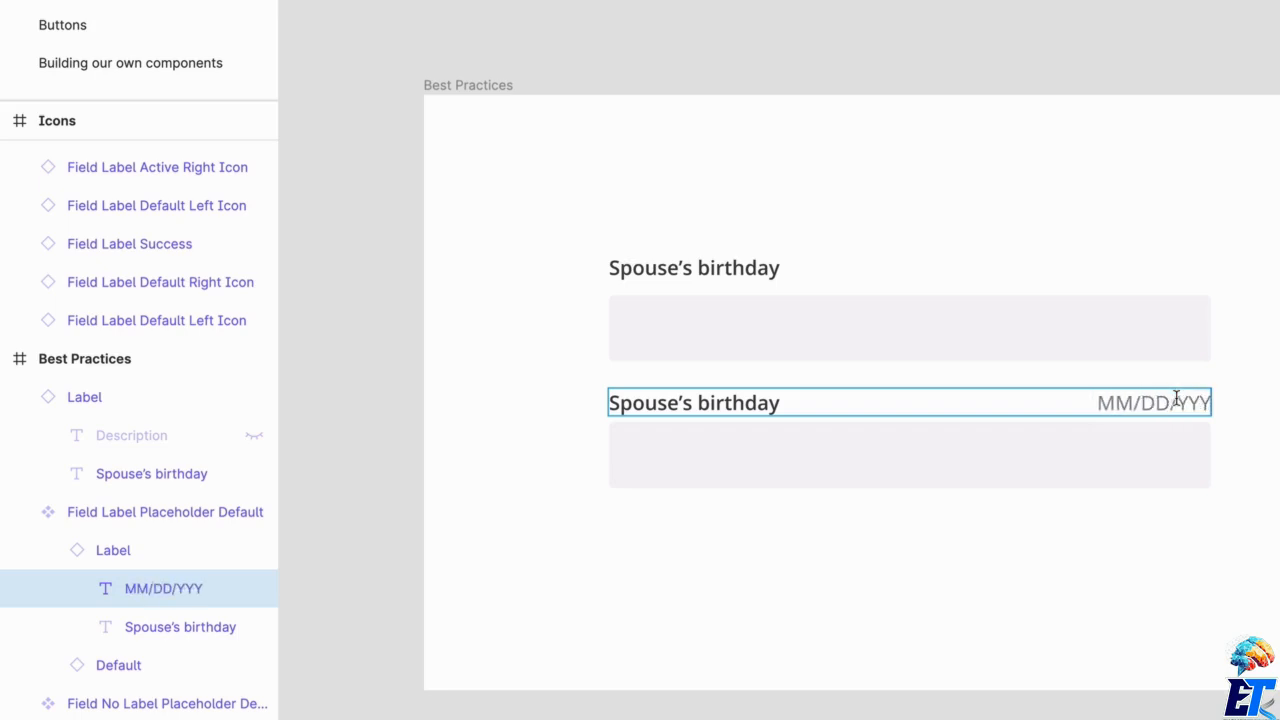
click(1208, 574)
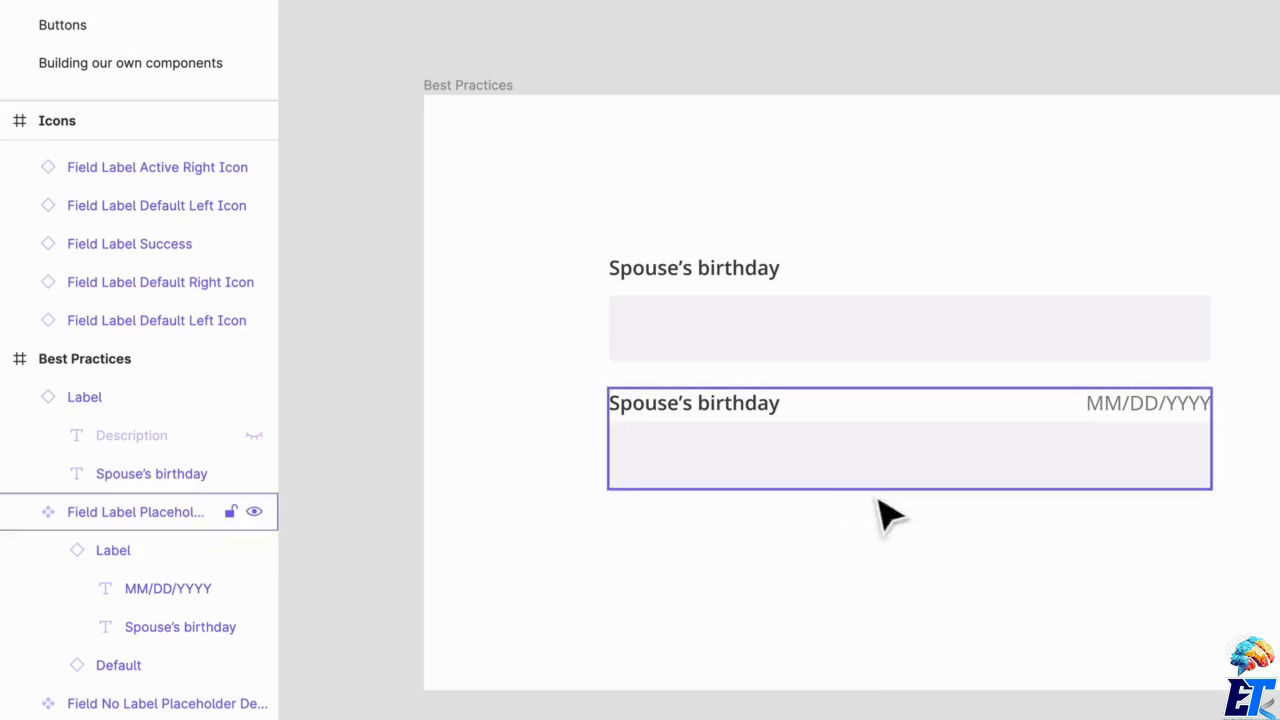
Delete the upper Spouse's birthday label together with its empty input
scroll(885, 560, down, 2)
click(722, 388)
shift+click(758, 330)
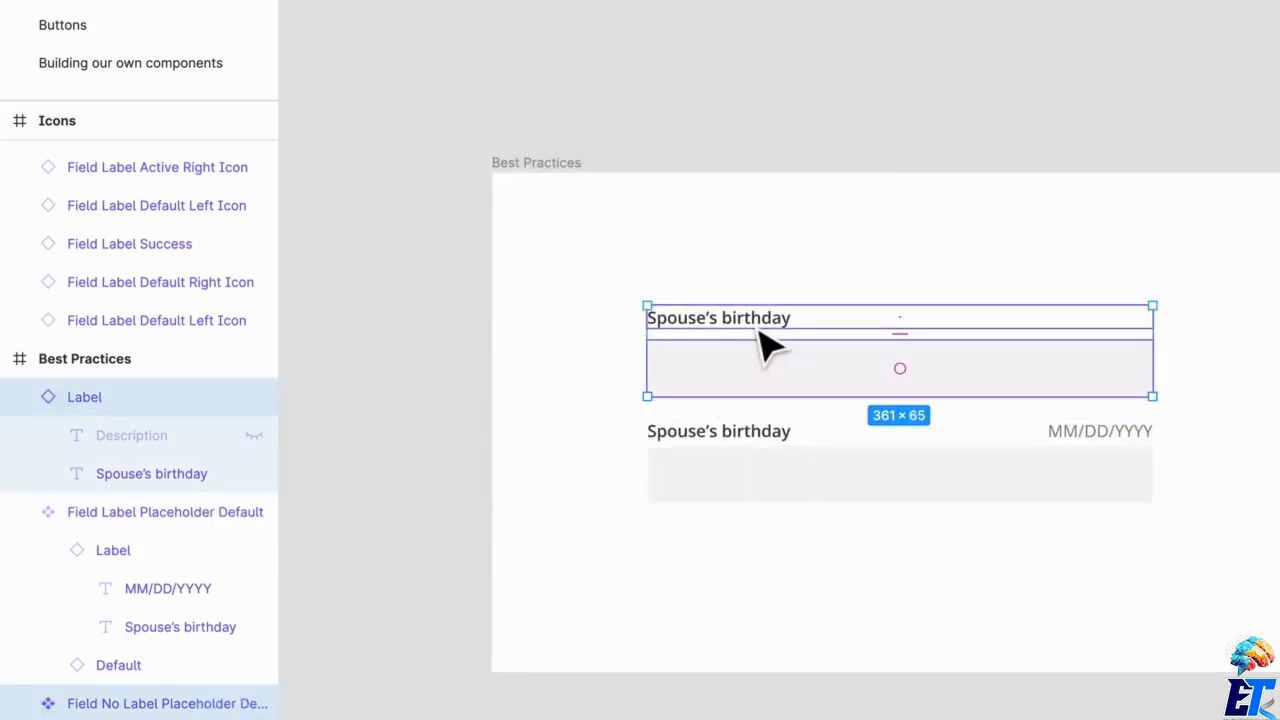
key(BackSpace)
Move the remaining Spouse's birthday field up toward the middle of the Best Practices frame
drag(624, 335, 1160, 570)
drag(1090, 485, 1090, 453)
click(1206, 510)
scroll(975, 340, up, 2)
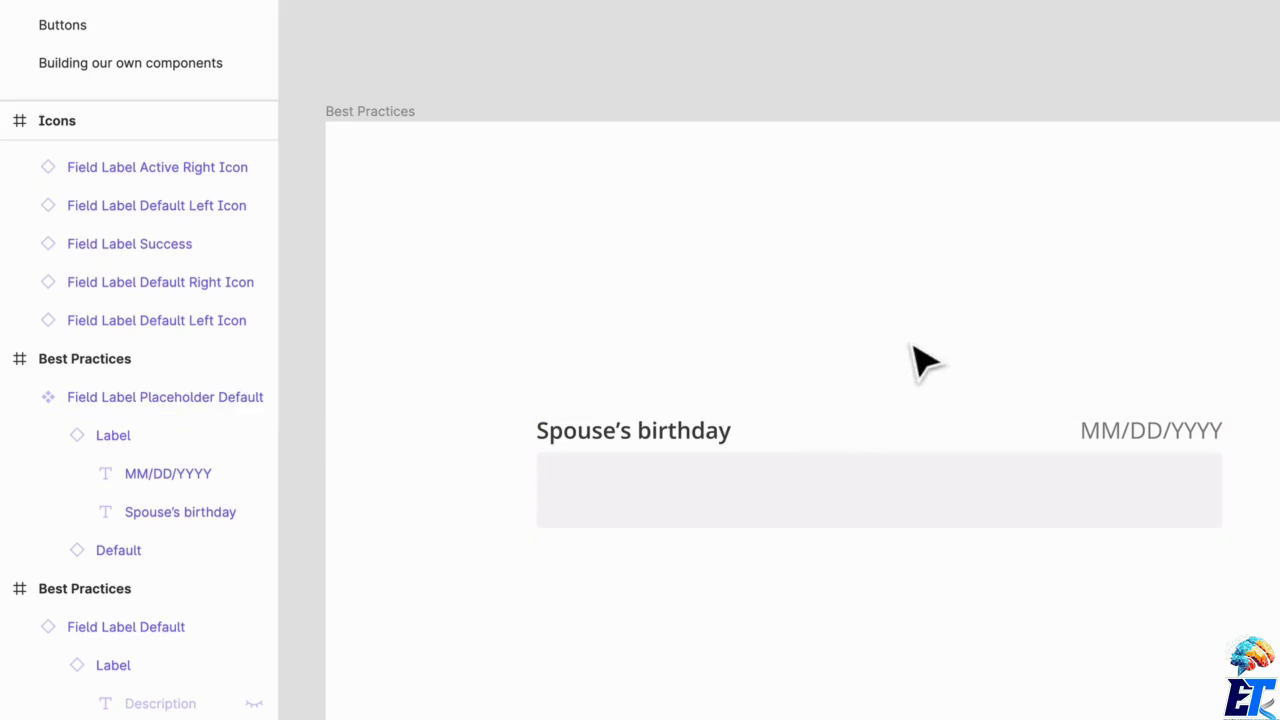
scroll(918, 362, down, 1)
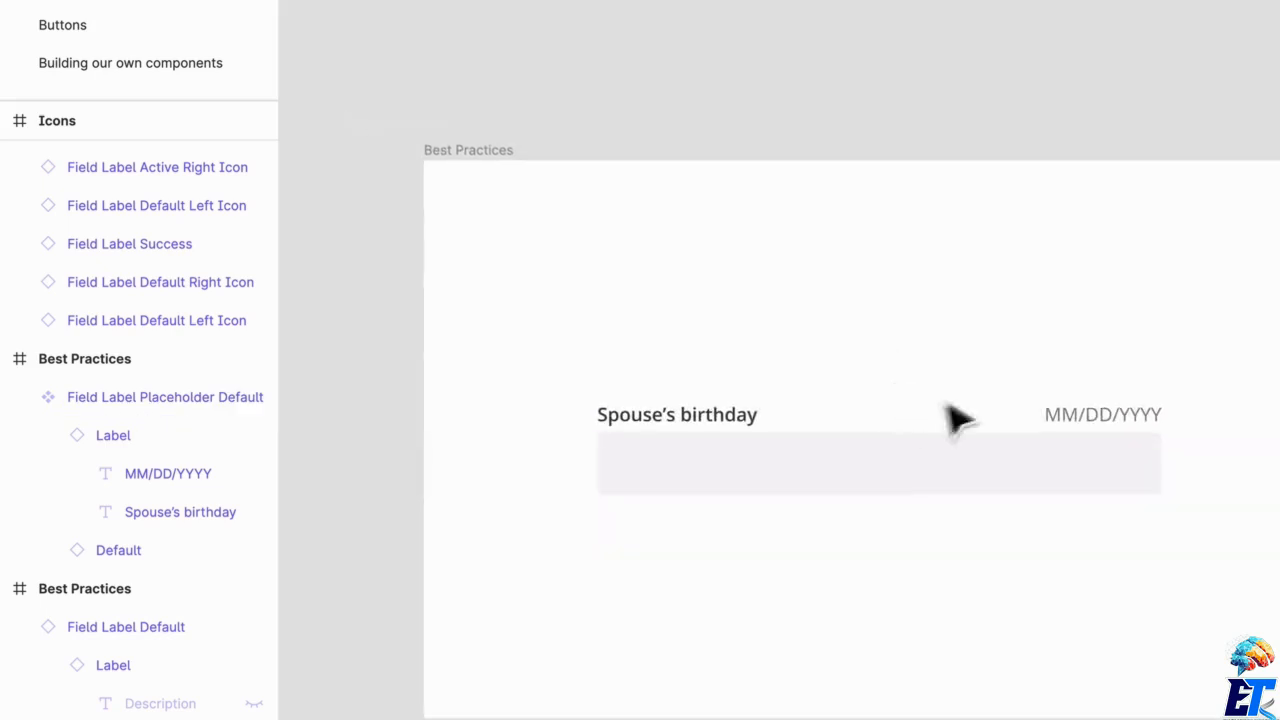